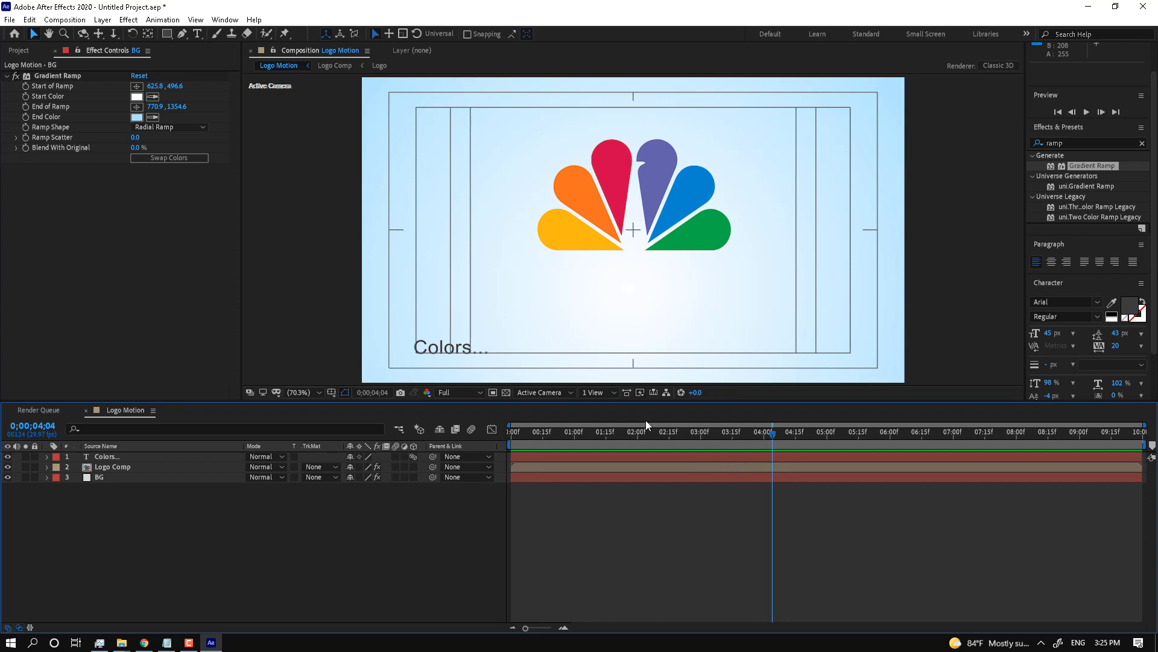
Step: Scrub through the logo animation, then view the logocolors-3.jpg colour reference
{"action": "left_click_drag", "start_coordinate": [588, 446], "coordinate": [835, 444]}
{"action": "mouse_move", "coordinate": [737, 448]}
{"action": "left_mouse_down"}
{"action": "mouse_move", "coordinate": [558, 469]}
{"action": "mouse_move", "coordinate": [848, 450]}
{"action": "mouse_move", "coordinate": [609, 470]}
{"action": "mouse_move", "coordinate": [686, 461]}
{"action": "mouse_move", "coordinate": [535, 454]}
{"action": "mouse_move", "coordinate": [660, 446]}
{"action": "mouse_move", "coordinate": [560, 451]}
{"action": "mouse_move", "coordinate": [591, 448]}
{"action": "mouse_move", "coordinate": [792, 446]}
{"action": "mouse_move", "coordinate": [534, 466]}
{"action": "mouse_move", "coordinate": [747, 455]}
{"action": "left_mouse_up"}
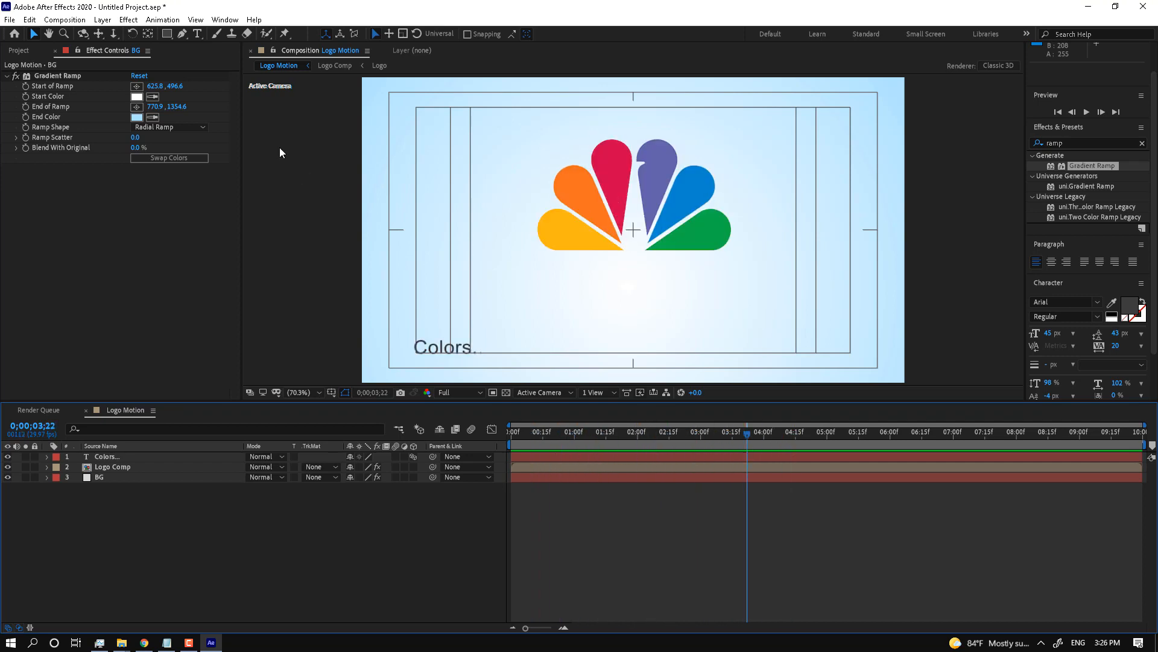
{"action": "left_click", "coordinate": [27, 52]}
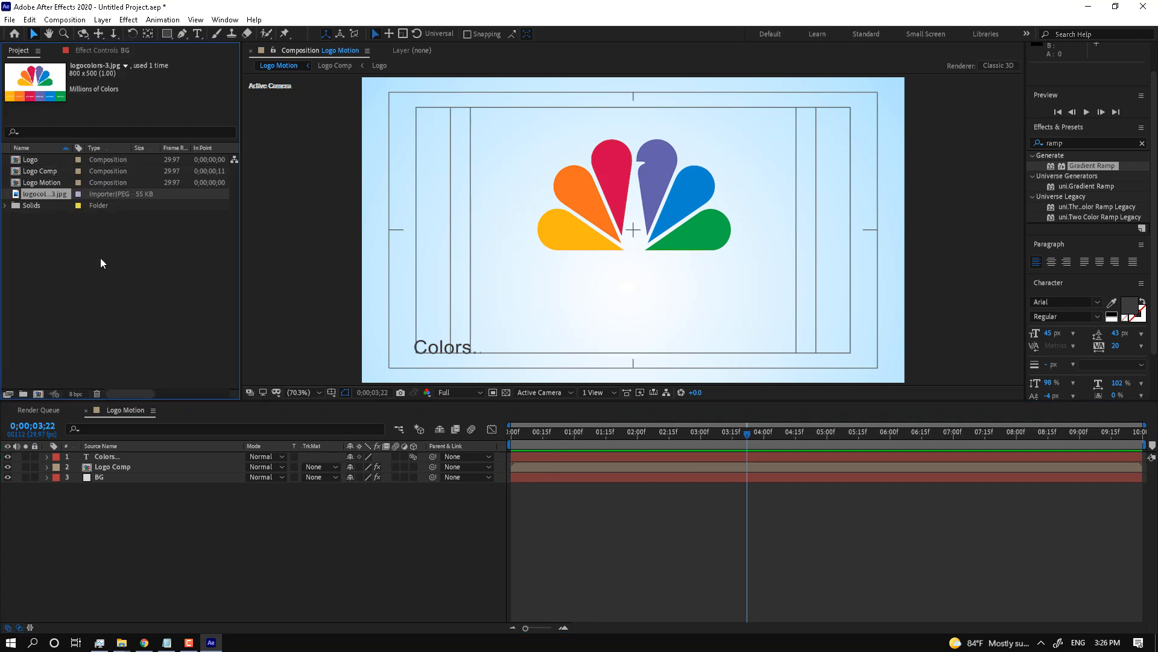
{"action": "double_click", "coordinate": [55, 197]}
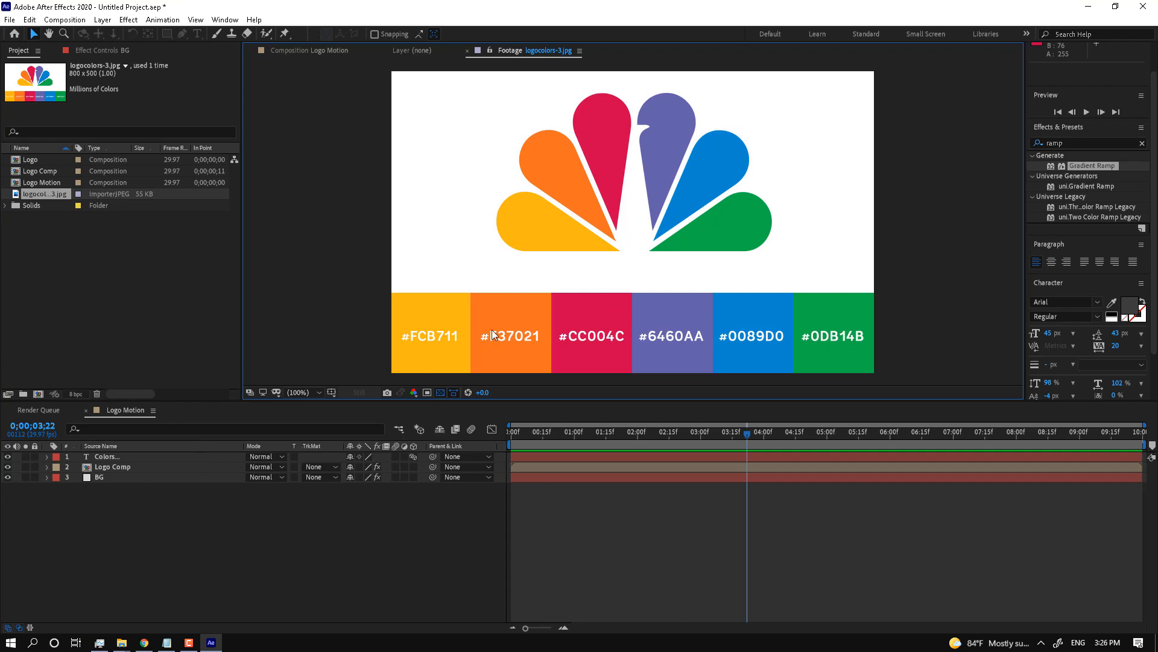
Step: Rewind the Logo Motion composition to its first frame and play it back
{"action": "left_click", "coordinate": [148, 446]}
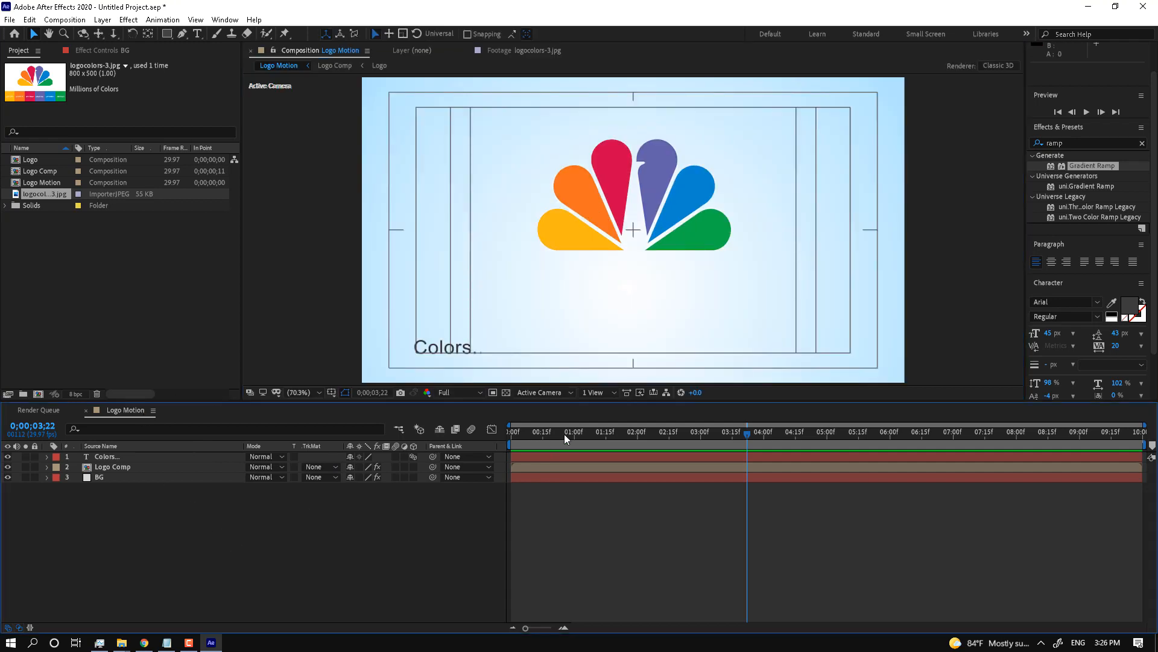
{"action": "left_click_drag", "start_coordinate": [563, 433], "coordinate": [498, 437]}
{"action": "left_click", "coordinate": [1086, 113]}
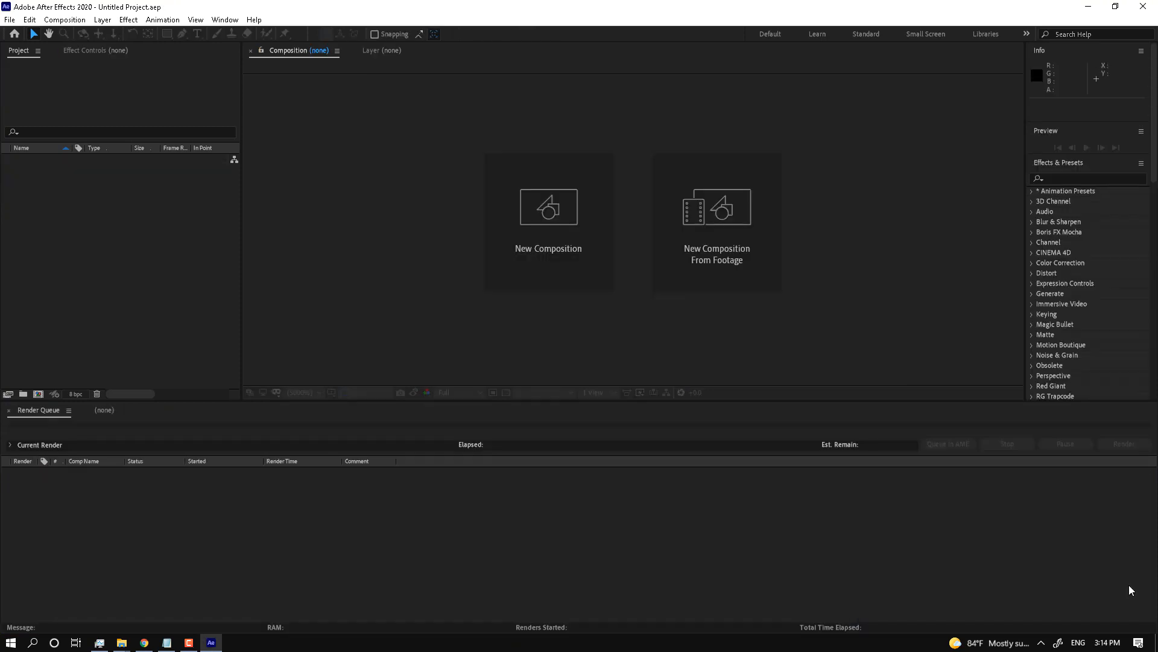
Step: Create a composition named 'Logo Motion' with the HDV/HDTV 720 29.97 preset at Full resolution
{"action": "left_click", "coordinate": [546, 246]}
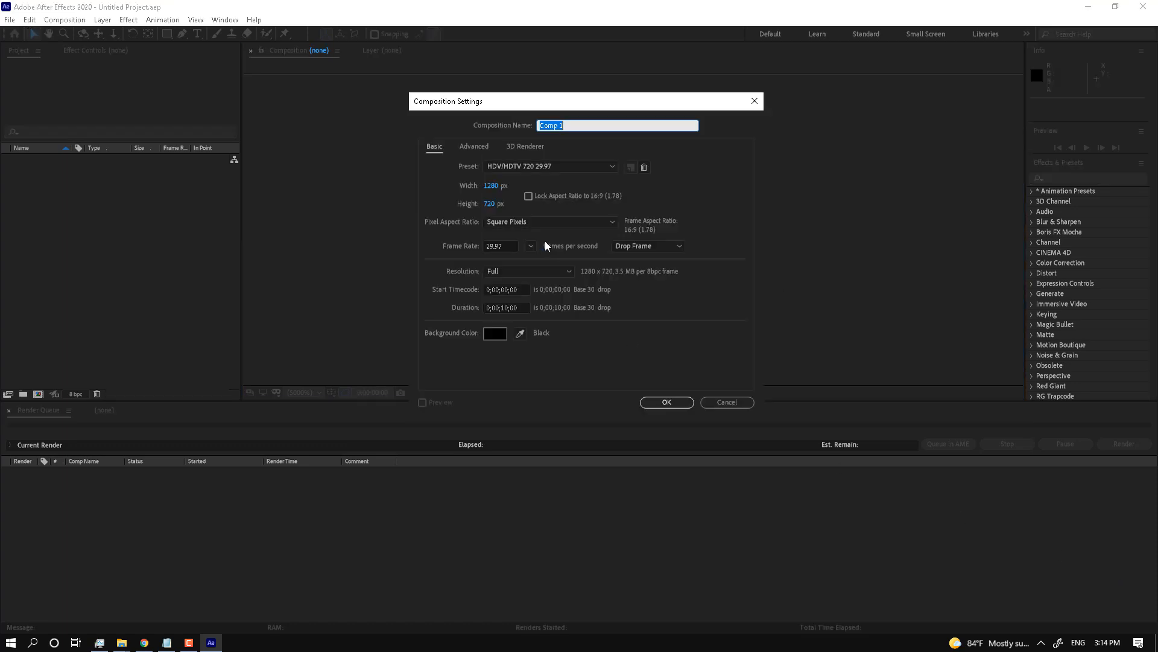
{"action": "type", "text": "Slo"}
{"action": "key", "text": "BackSpace"}
{"action": "key", "text": "BackSpace"}
{"action": "key", "text": "BackSpace"}
{"action": "key", "text": "BackSpace"}
{"action": "key", "text": "BackSpace"}
{"action": "key", "text": "BackSpace"}
{"action": "type", "text": "Logo Motion"}
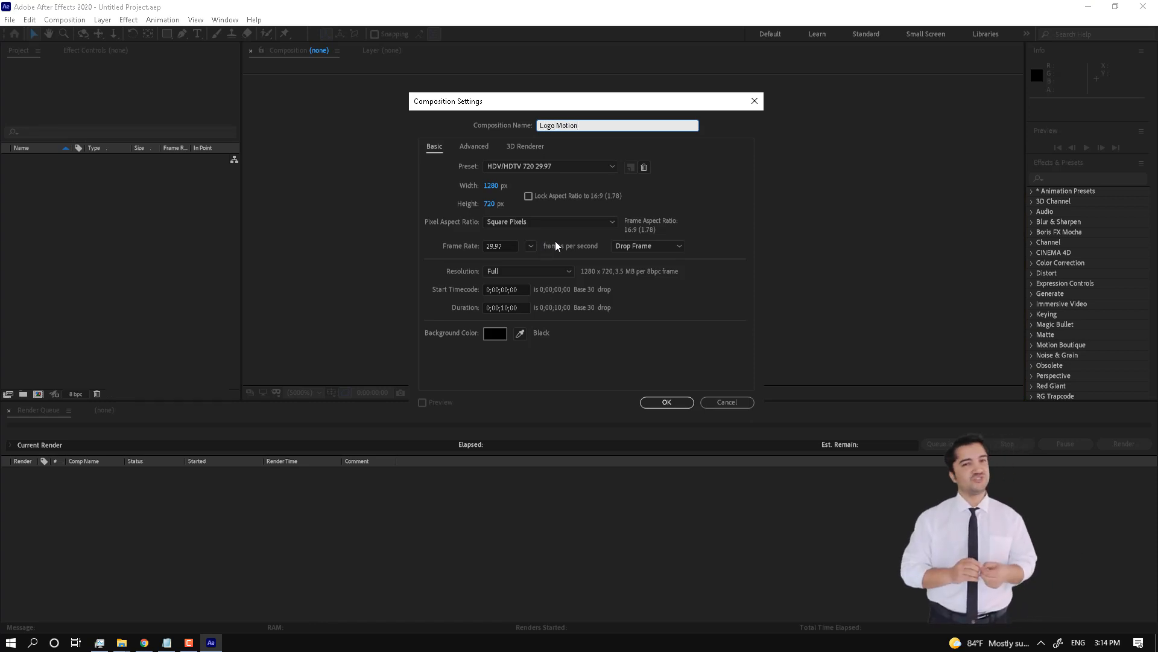
{"action": "left_click", "coordinate": [507, 167]}
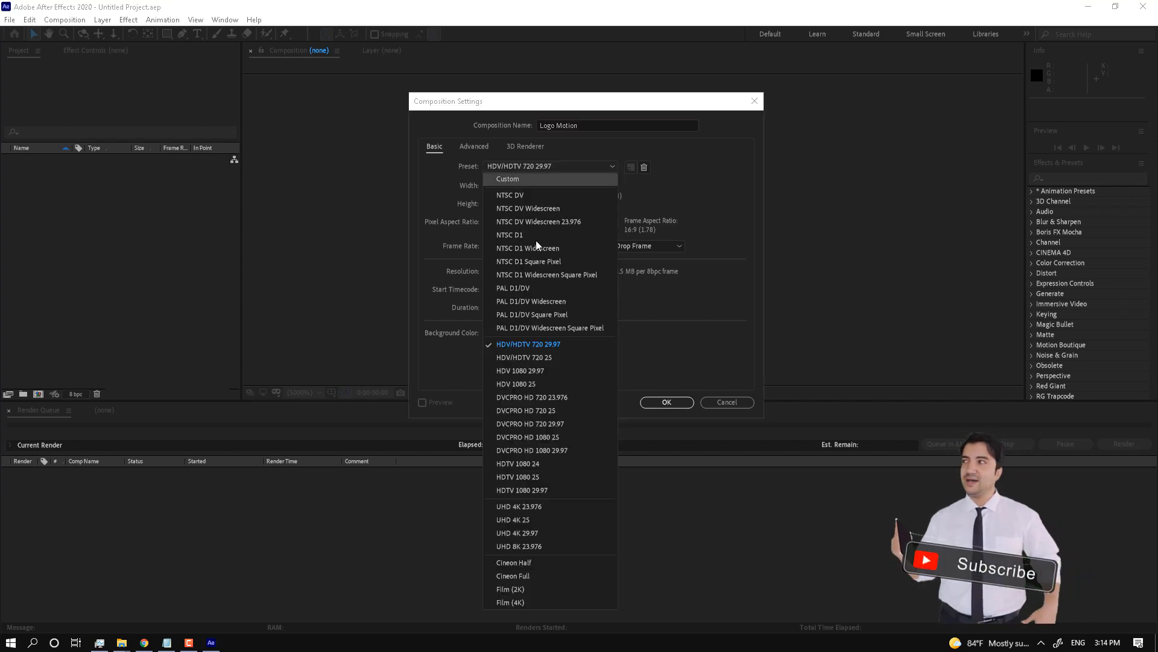
{"action": "left_click", "coordinate": [552, 339]}
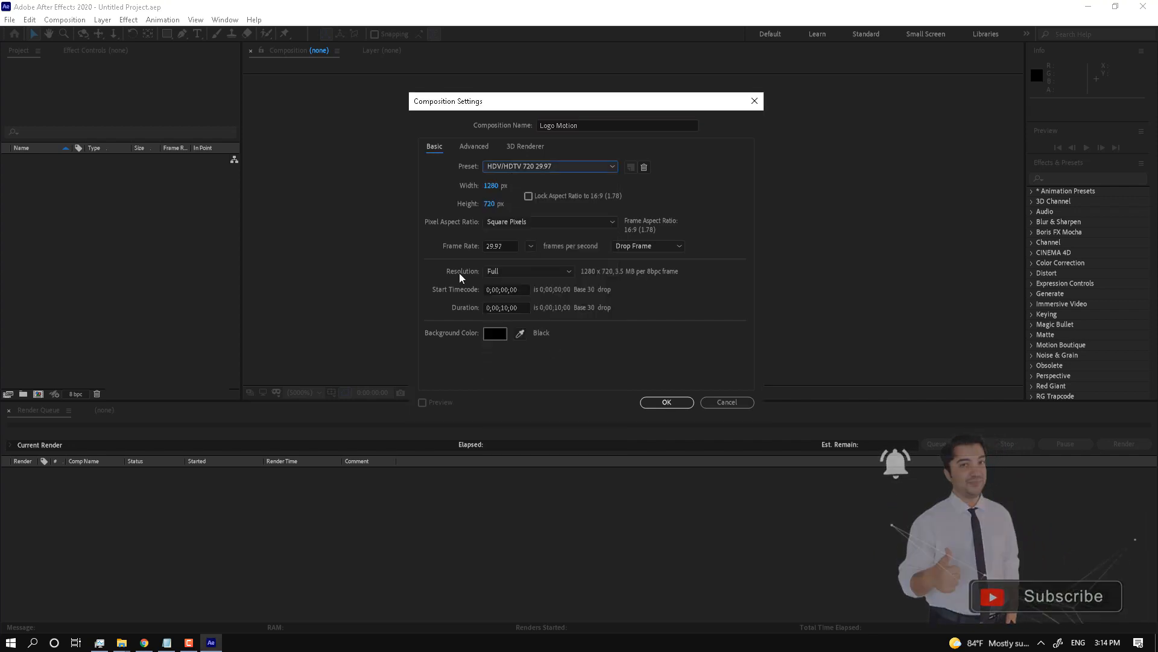
{"action": "left_click", "coordinate": [524, 273]}
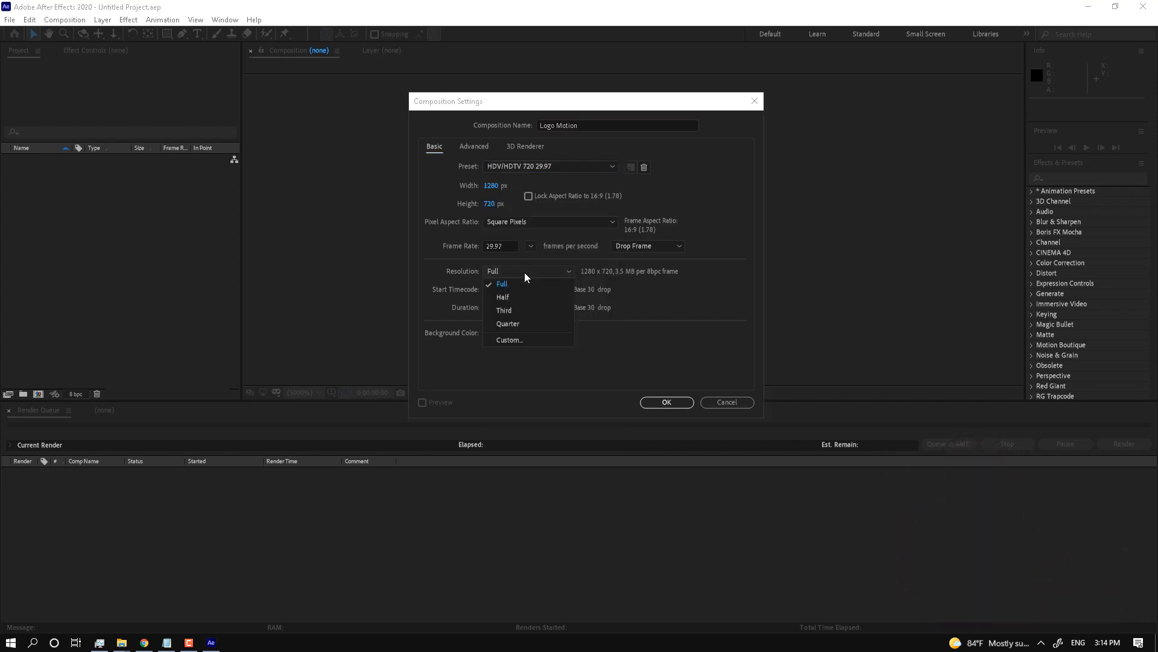
{"action": "left_click", "coordinate": [526, 284]}
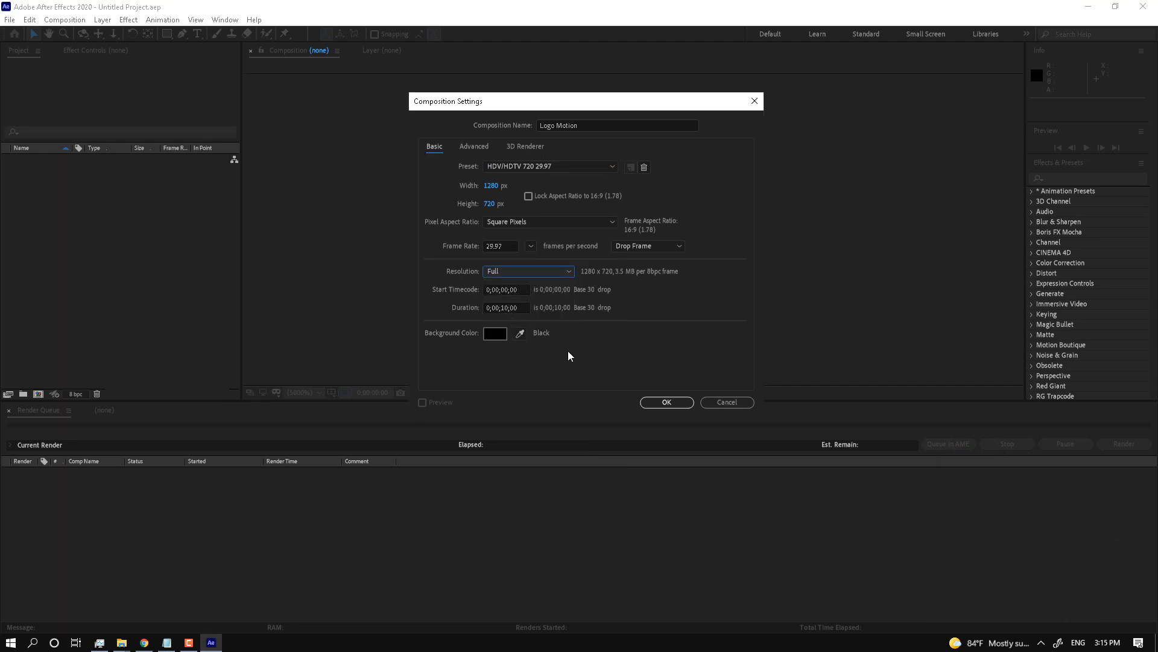
{"action": "left_click", "coordinate": [666, 402]}
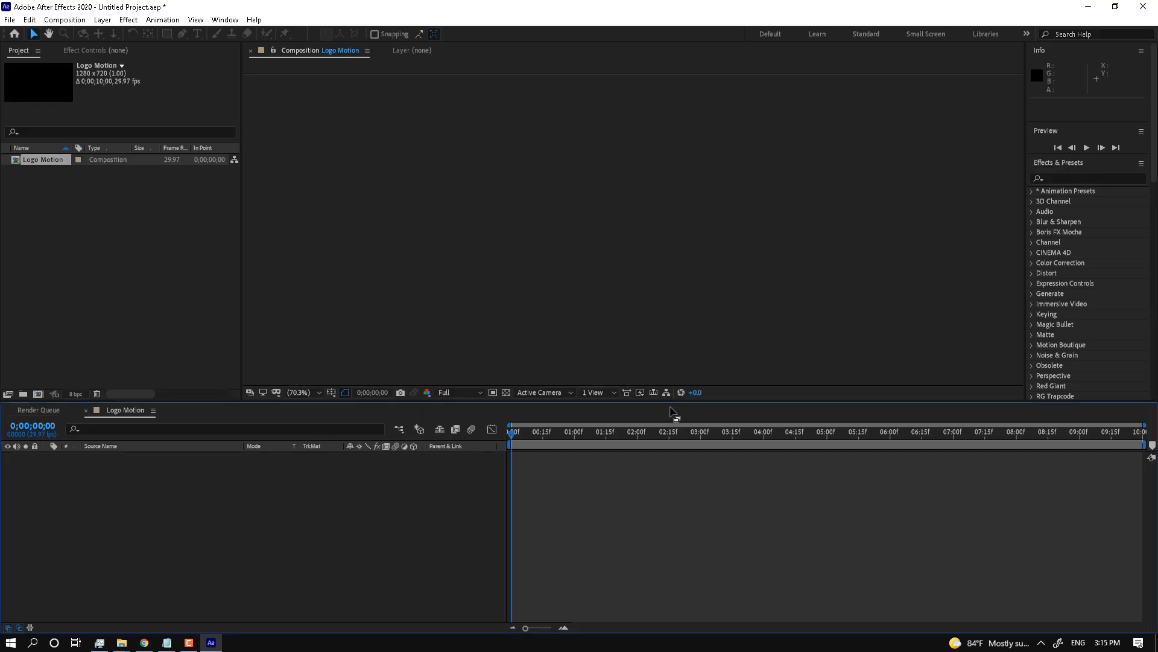
Step: Turn on the Title/Action Safe guides in the composition frame
{"action": "left_click", "coordinate": [332, 393]}
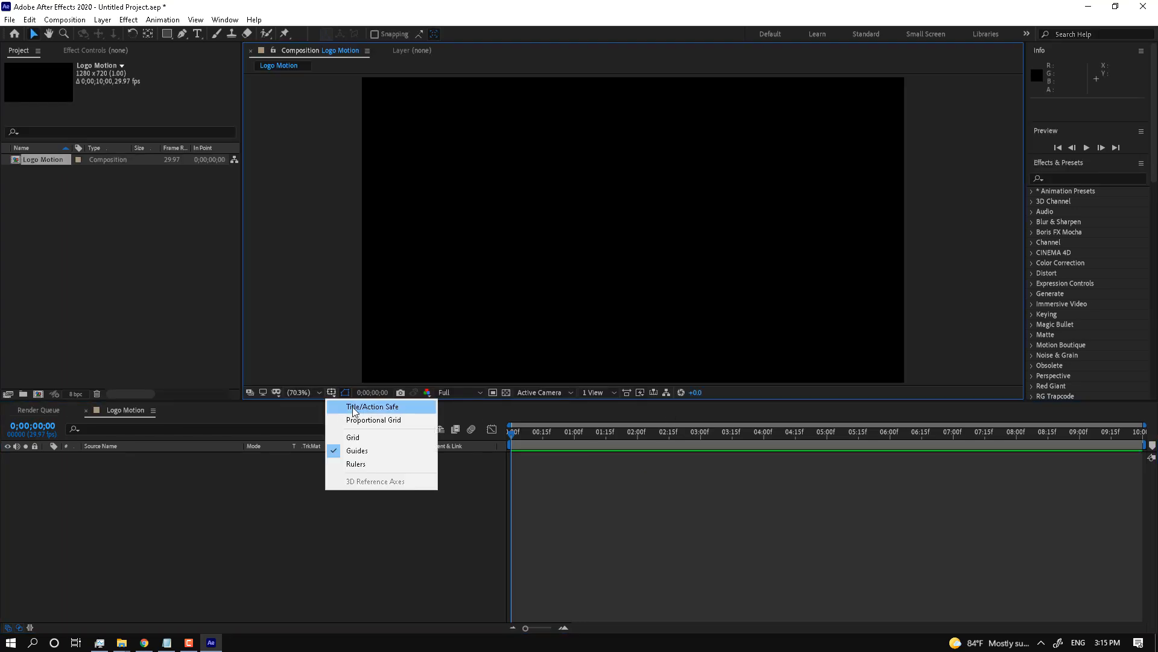
{"action": "left_click", "coordinate": [354, 407]}
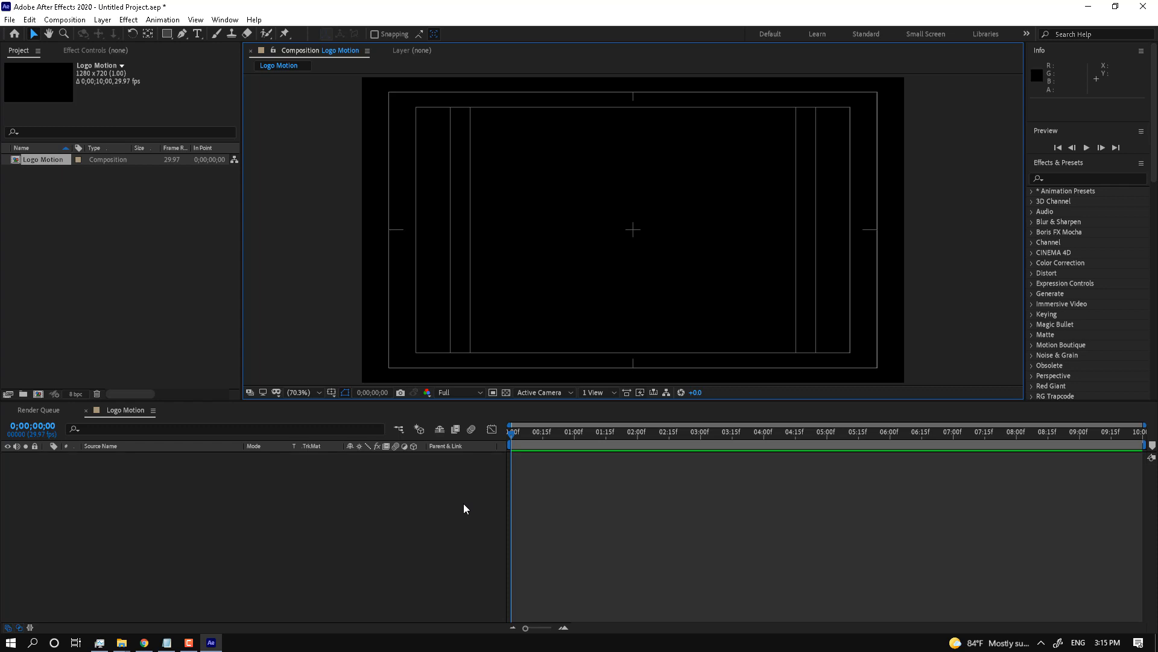
{"action": "left_click", "coordinate": [321, 515]}
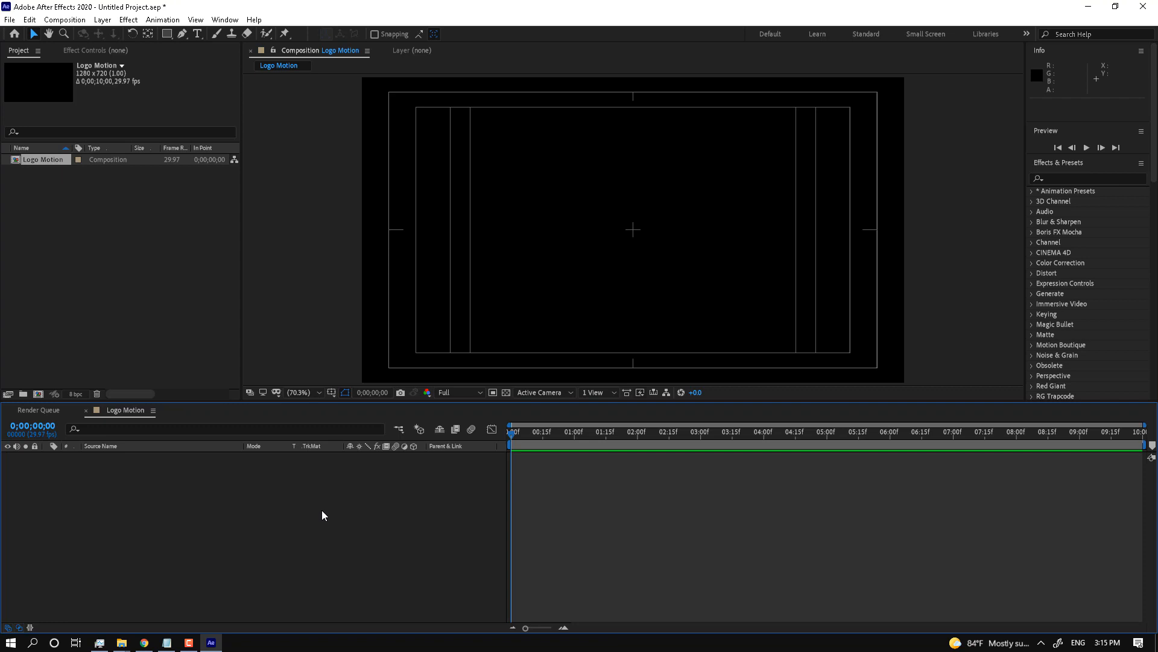
Step: Add a full-frame light-grey (DBD8D8) solid layer named BG
{"action": "key", "text": "ctrl+y"}
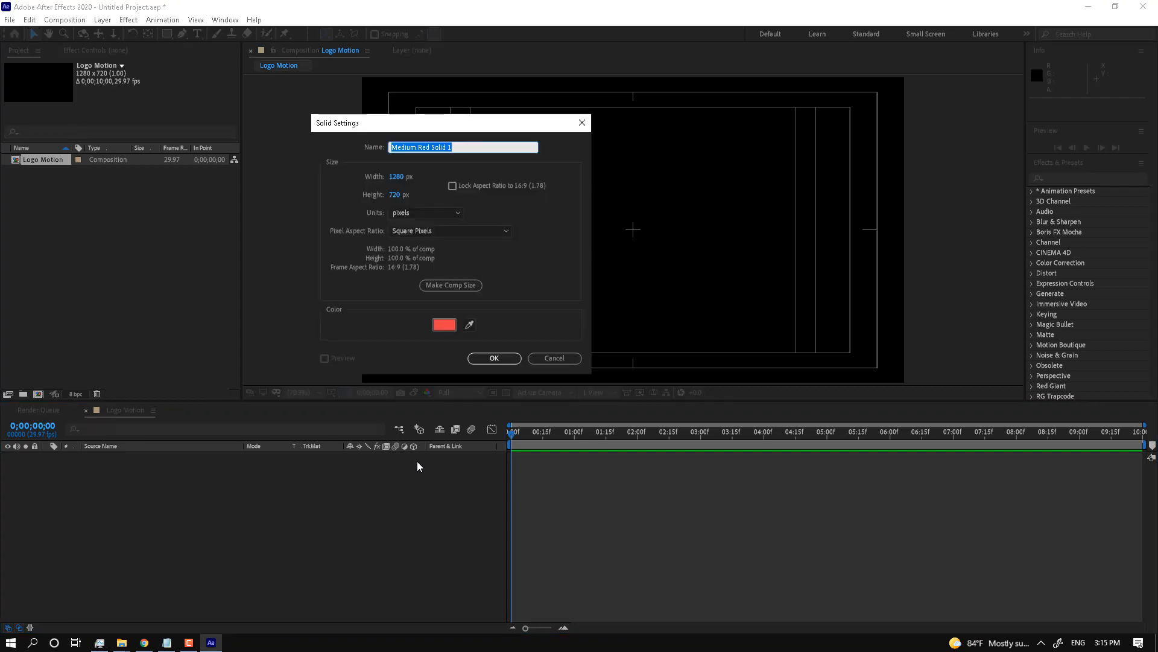
{"action": "type", "text": "BG"}
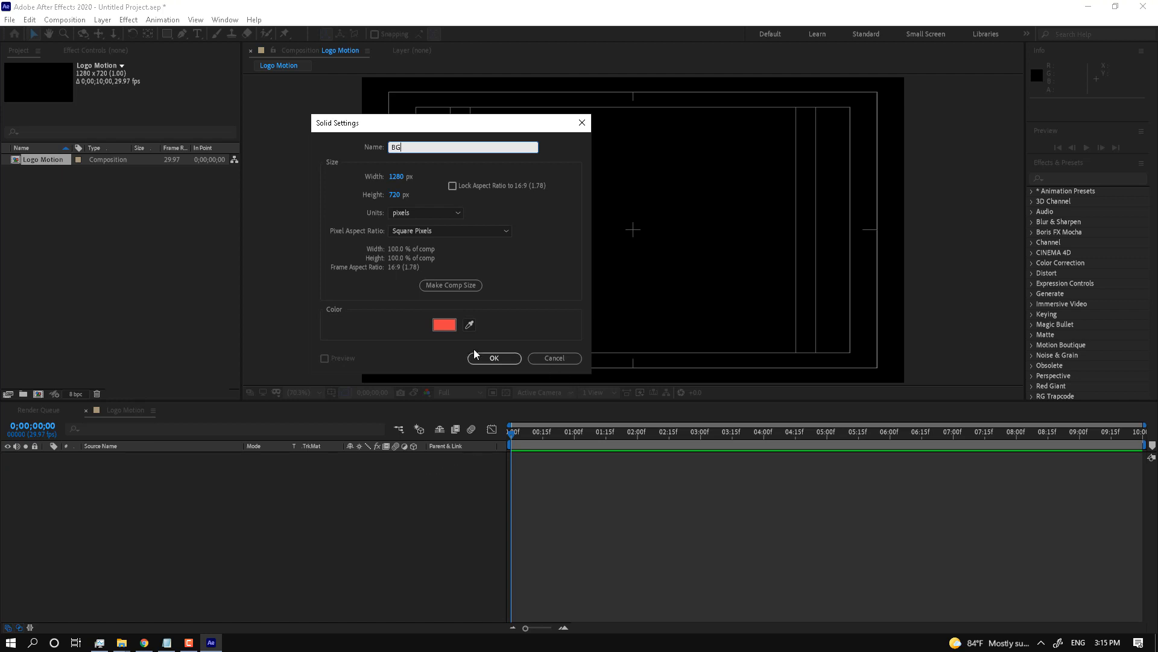
{"action": "left_click", "coordinate": [440, 325]}
{"action": "left_click_drag", "start_coordinate": [541, 457], "coordinate": [494, 445]}
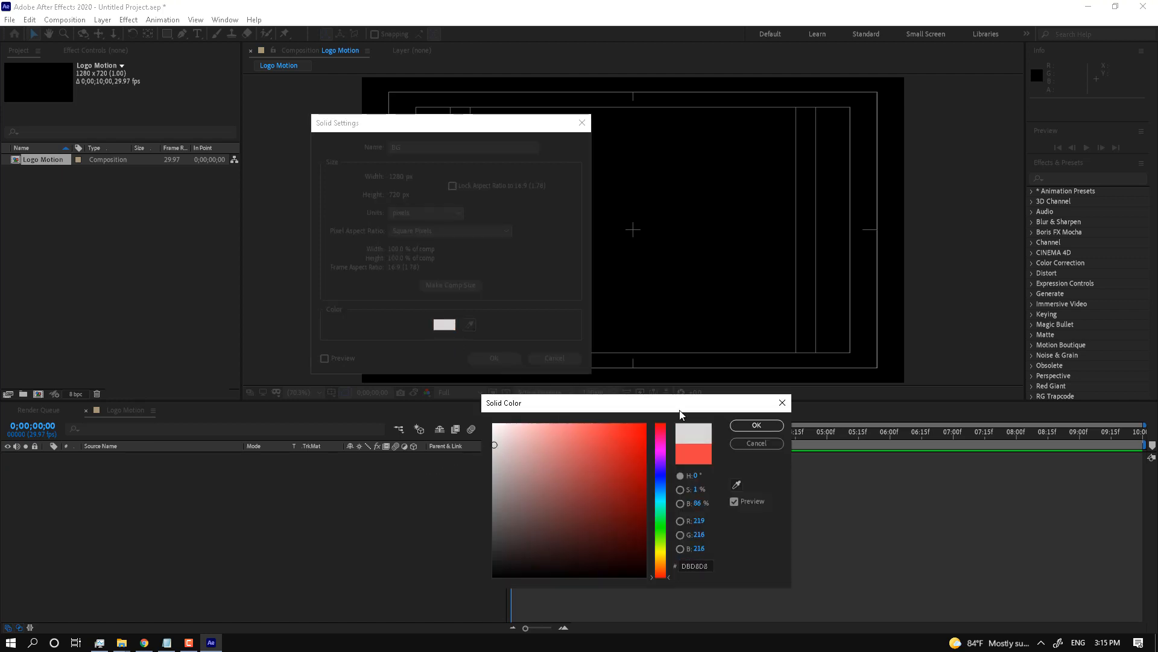
{"action": "left_click", "coordinate": [756, 427]}
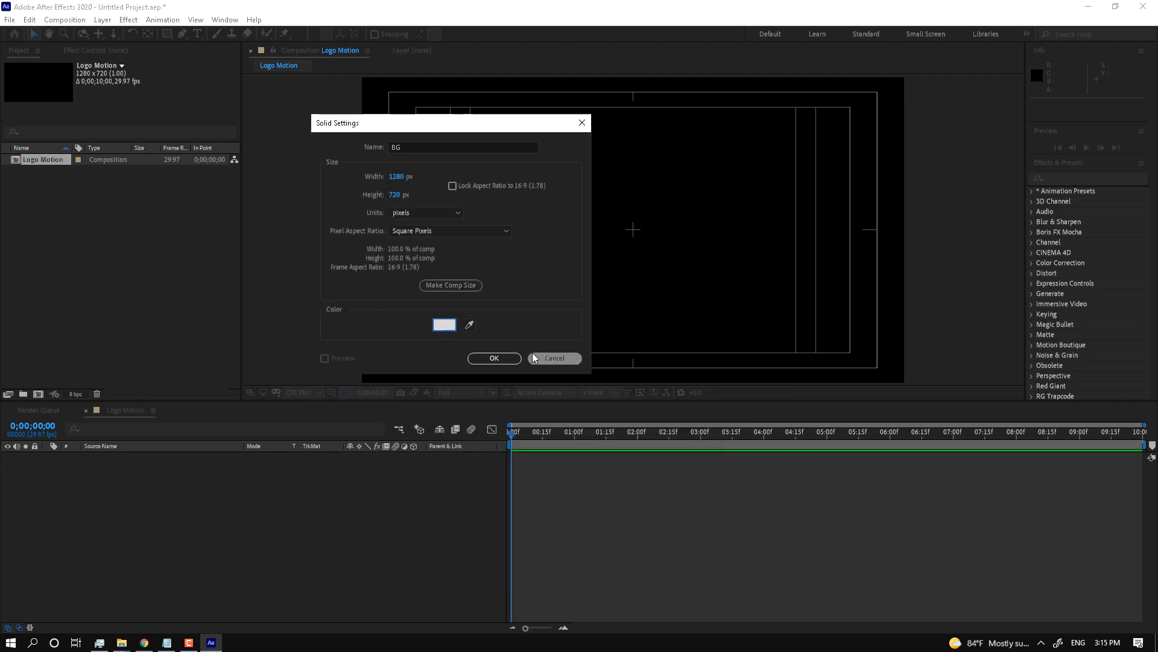
{"action": "left_click", "coordinate": [494, 358]}
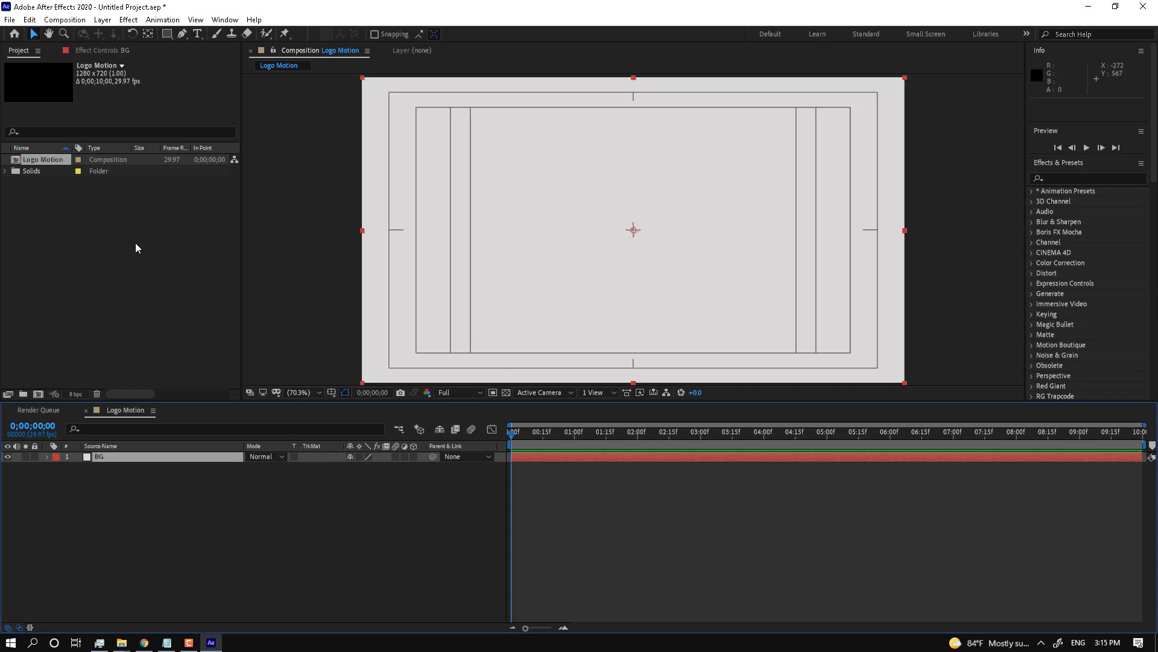
Step: Import logocolors-3.jpg and place it into the Logo Motion composition
{"action": "double_click", "coordinate": [188, 291]}
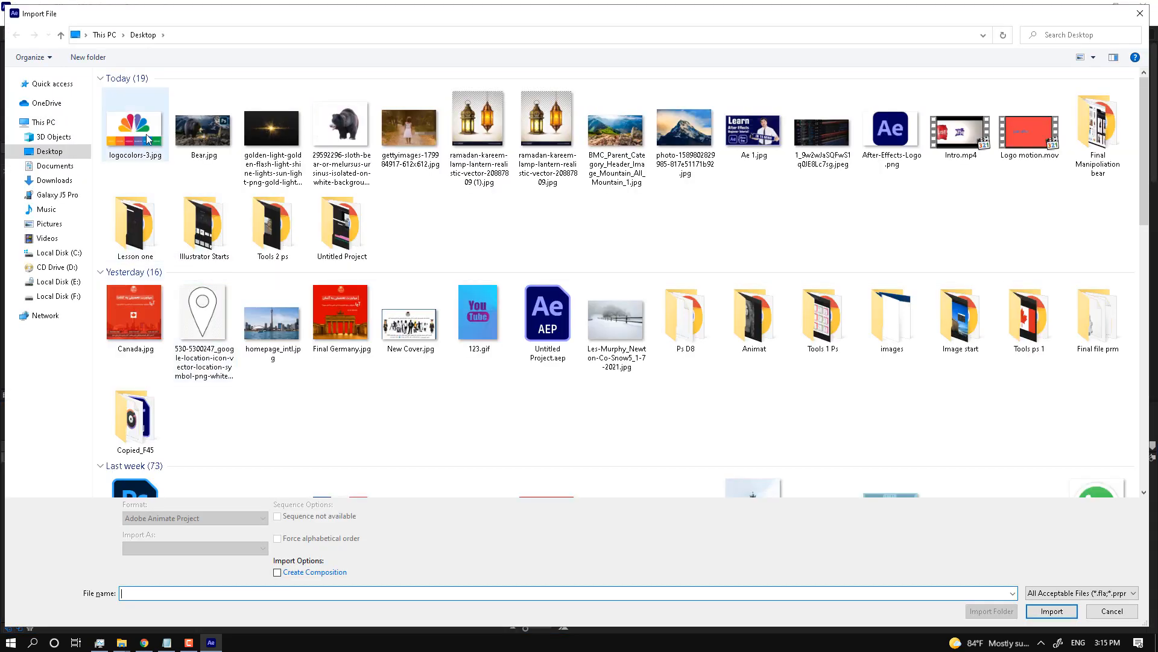
{"action": "double_click", "coordinate": [146, 134]}
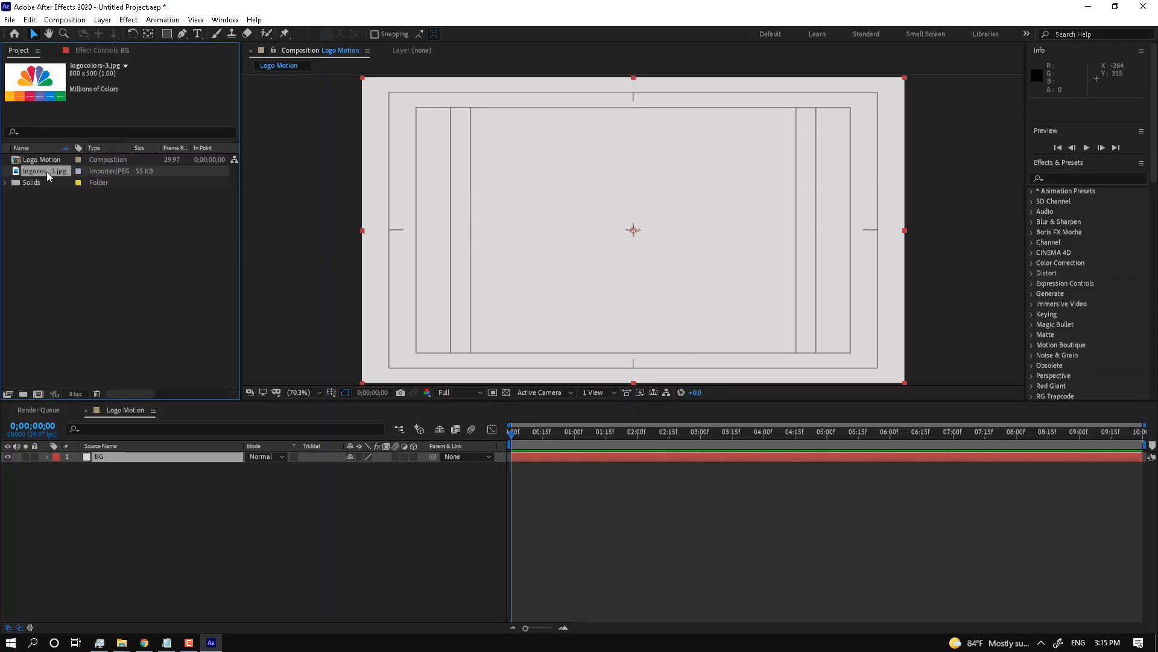
{"action": "left_click_drag", "start_coordinate": [47, 174], "coordinate": [632, 312]}
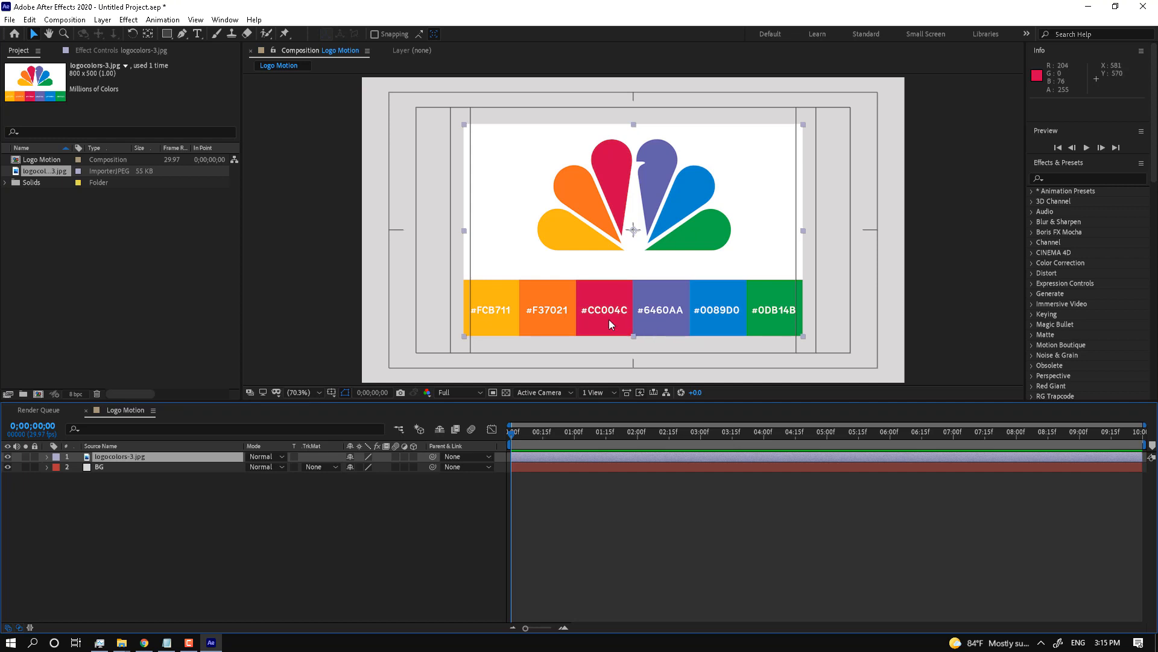
Step: Draw a rectangle mask over the colour bars and set it to Subtract
{"action": "left_click", "coordinate": [168, 35]}
{"action": "left_click", "coordinate": [204, 35]}
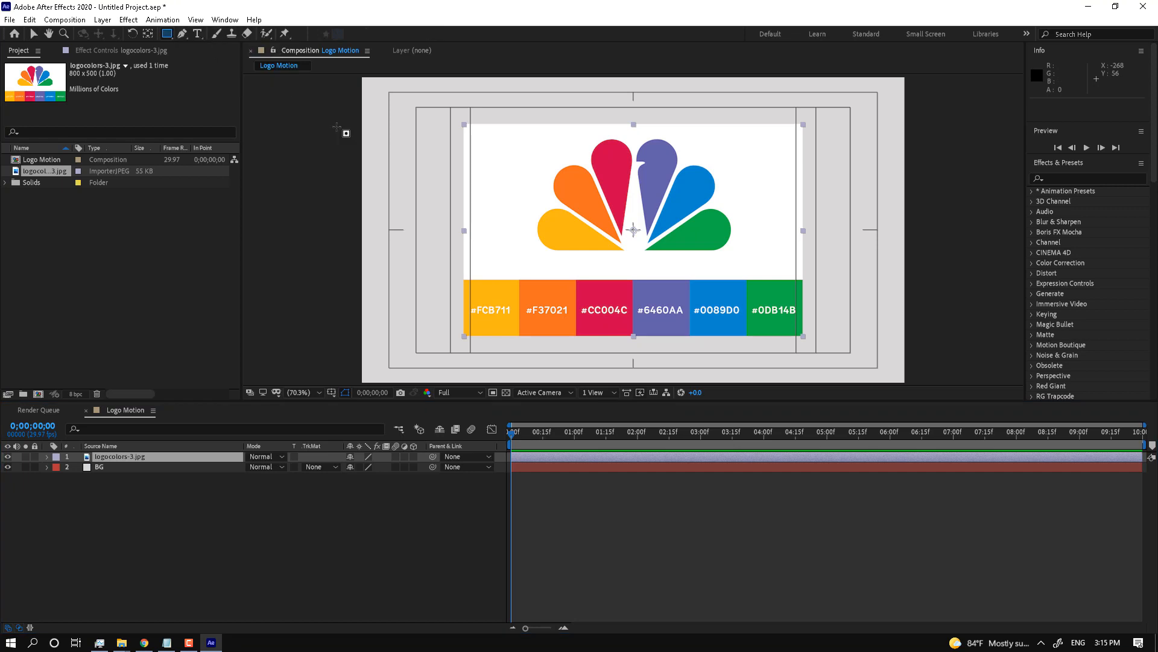
{"action": "left_click_drag", "start_coordinate": [446, 265], "coordinate": [861, 343]}
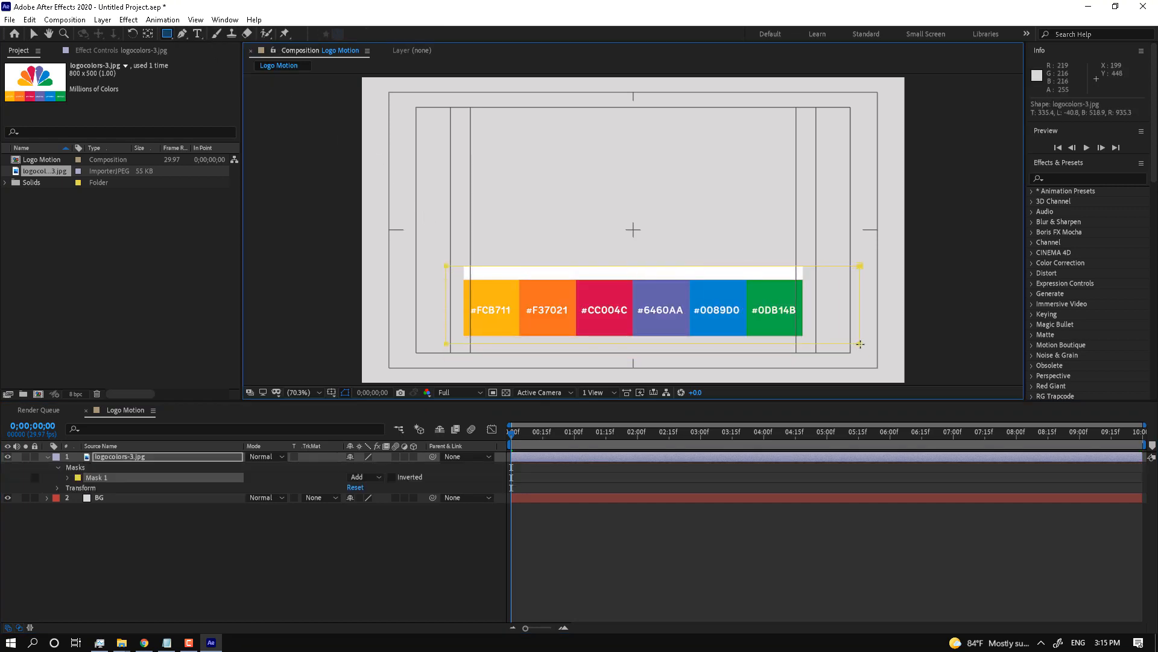
{"action": "left_click", "coordinate": [181, 466]}
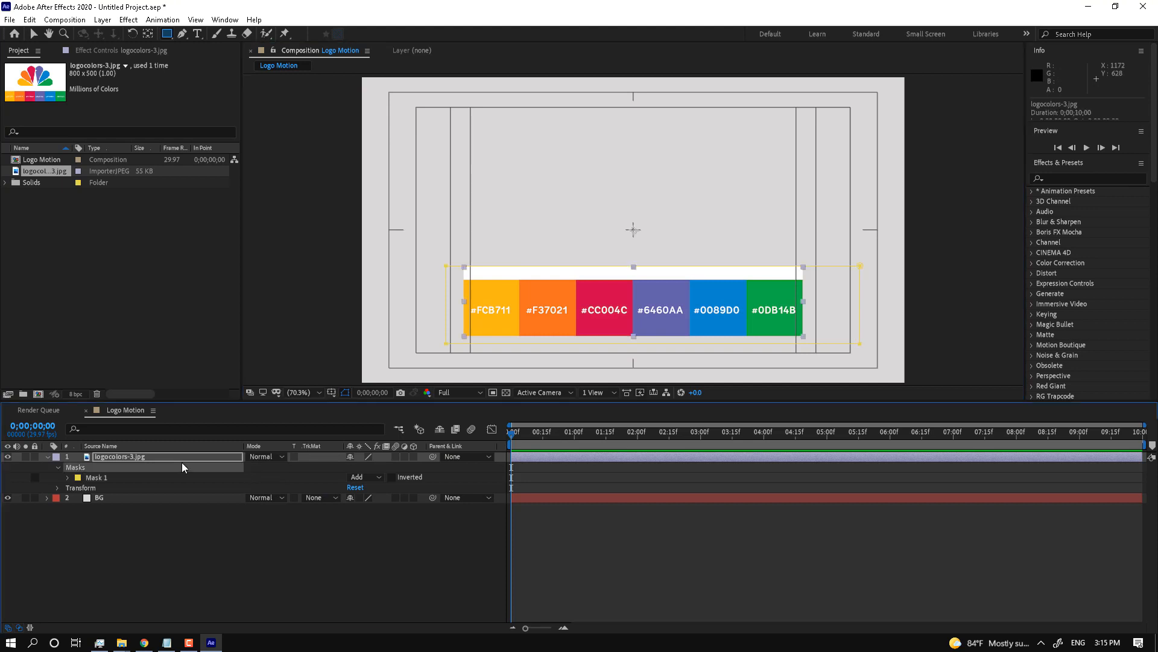
{"action": "left_click", "coordinate": [366, 477]}
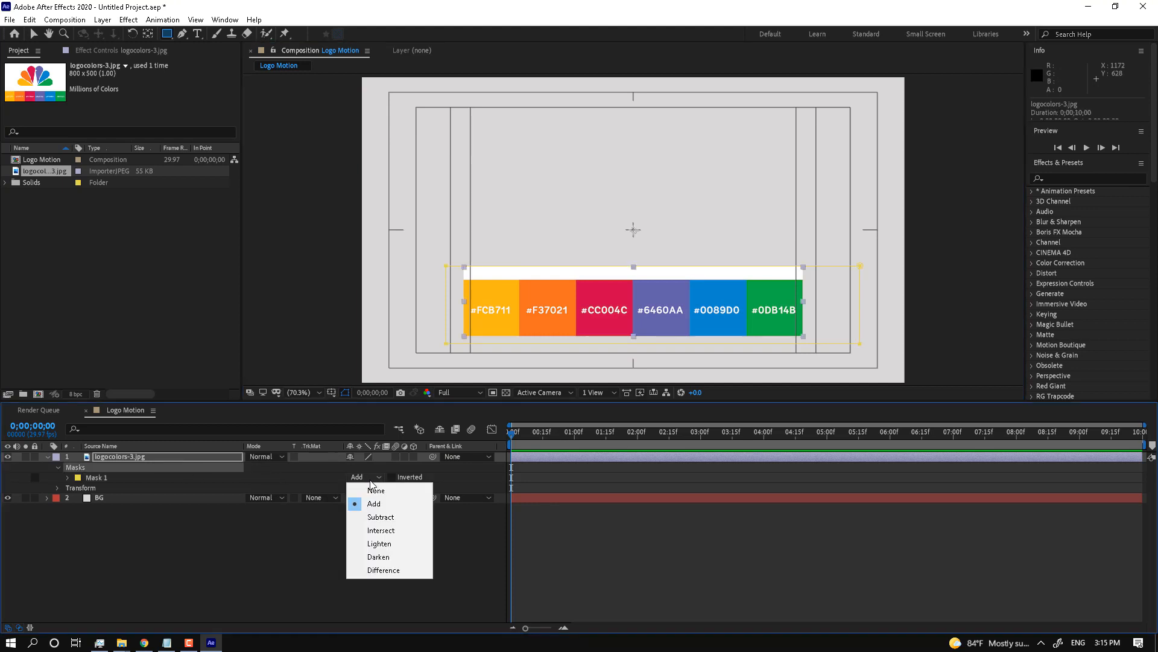
{"action": "left_click", "coordinate": [394, 517]}
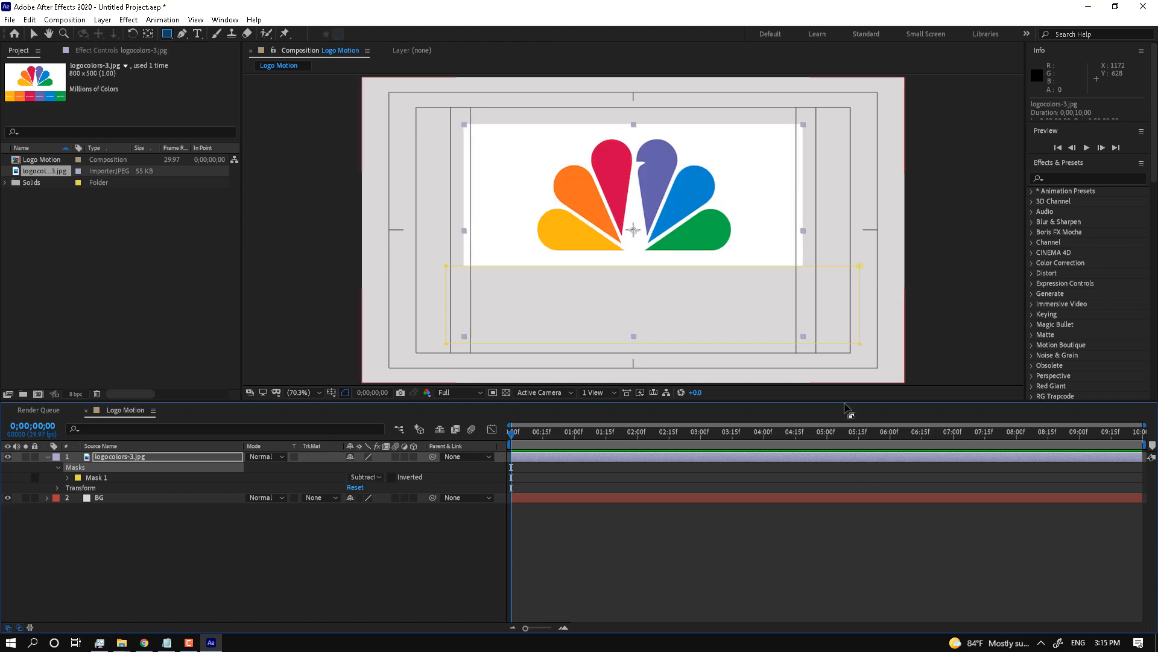
Step: Apply Linear Color Key to the logo layer, sampling the white background as key colour
{"action": "left_click", "coordinate": [1089, 178]}
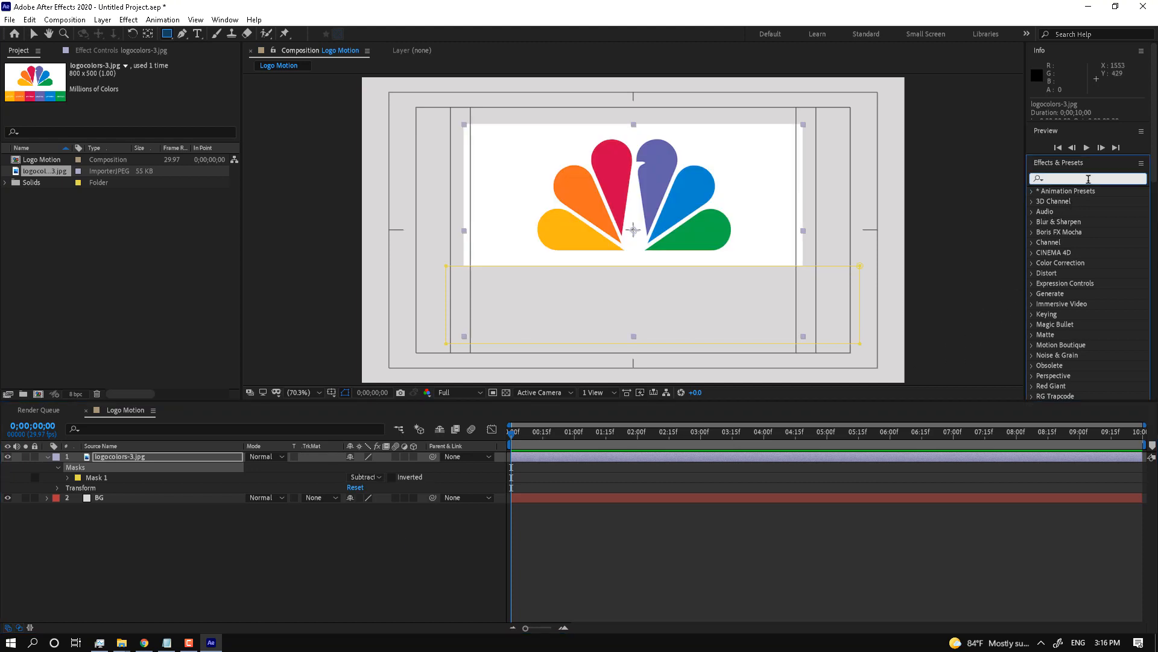
{"action": "type", "text": "linear"}
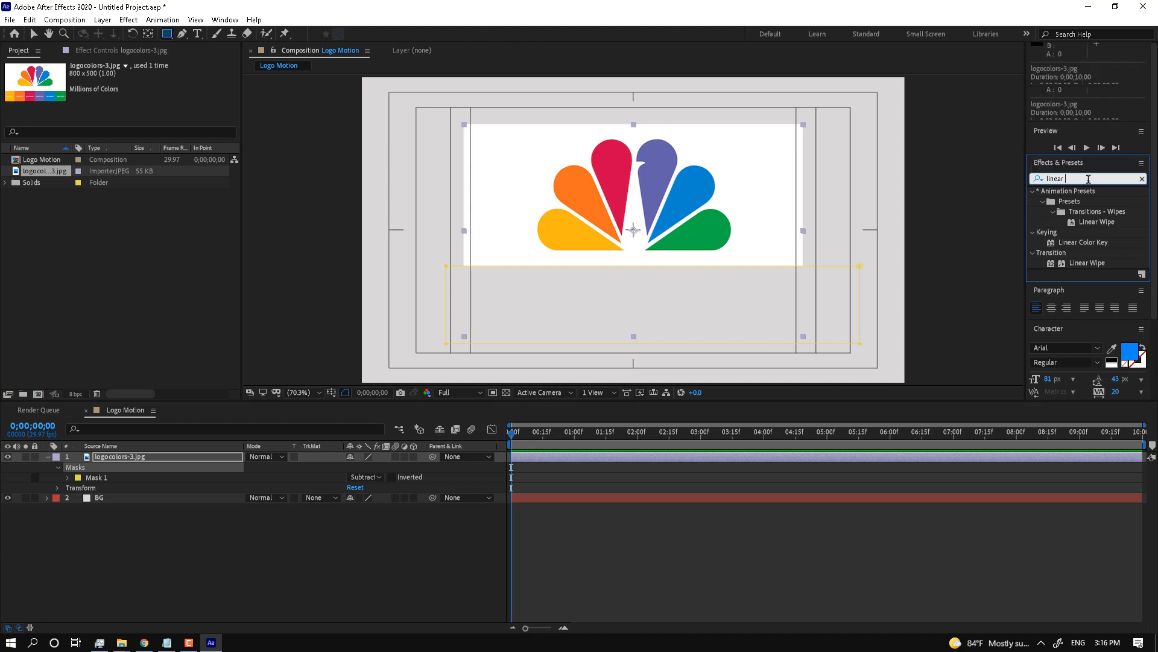
{"action": "scroll", "coordinate": [1086, 199], "scroll_direction": "down", "scroll_amount": 1}
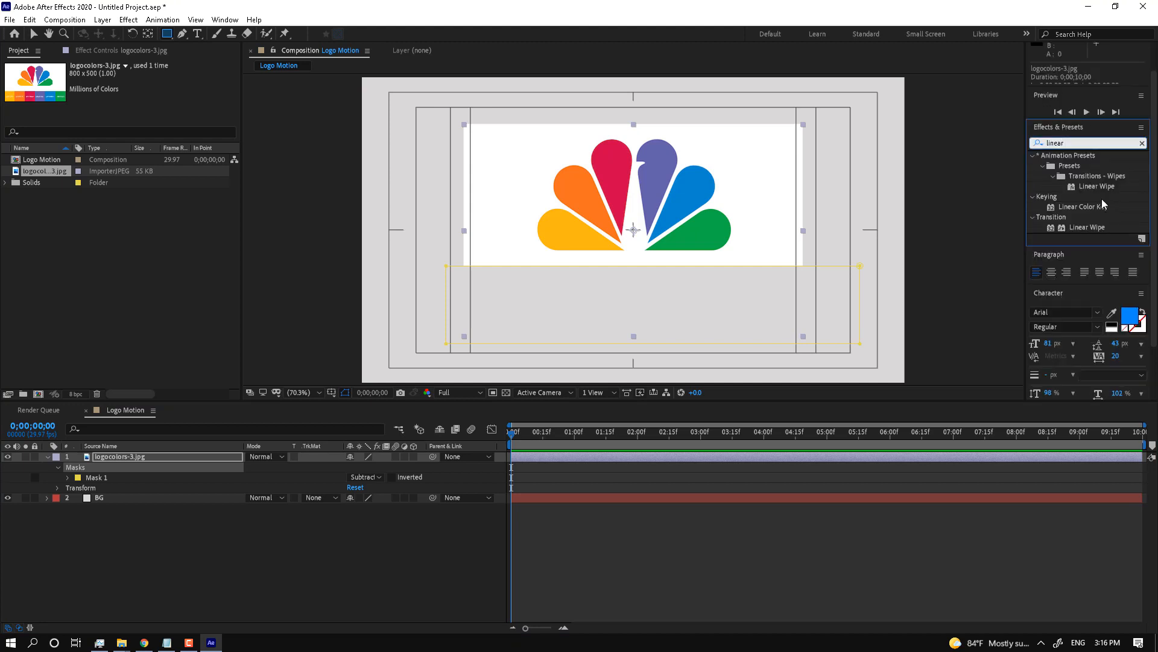
{"action": "left_click_drag", "start_coordinate": [1084, 207], "coordinate": [674, 191]}
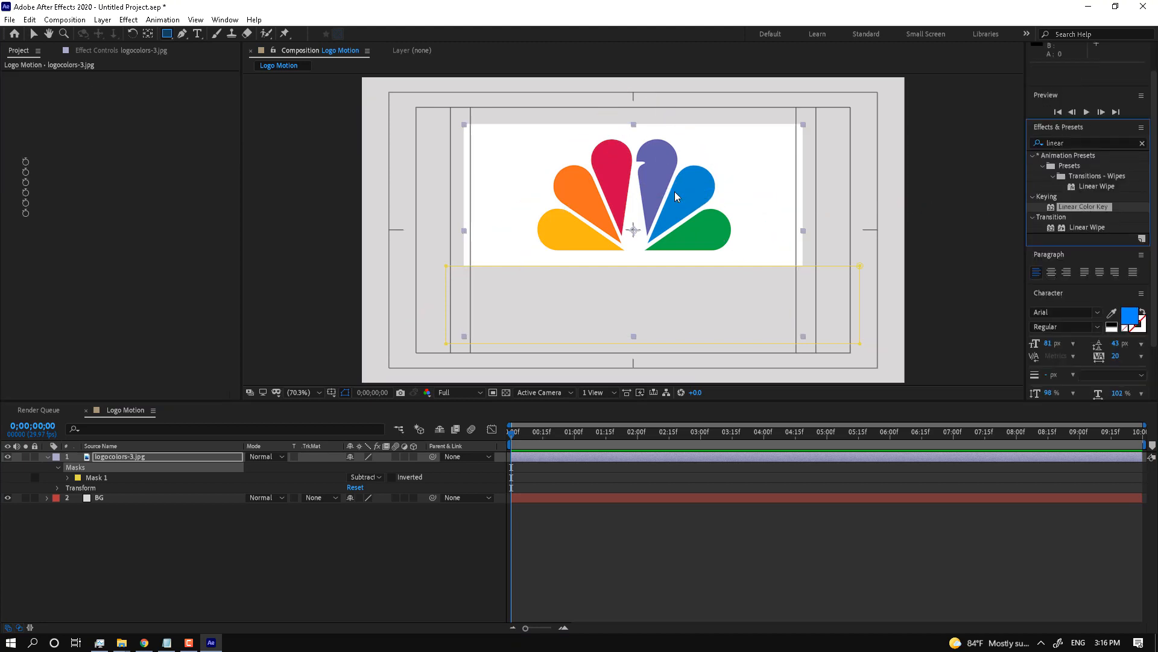
{"action": "left_click", "coordinate": [152, 172]}
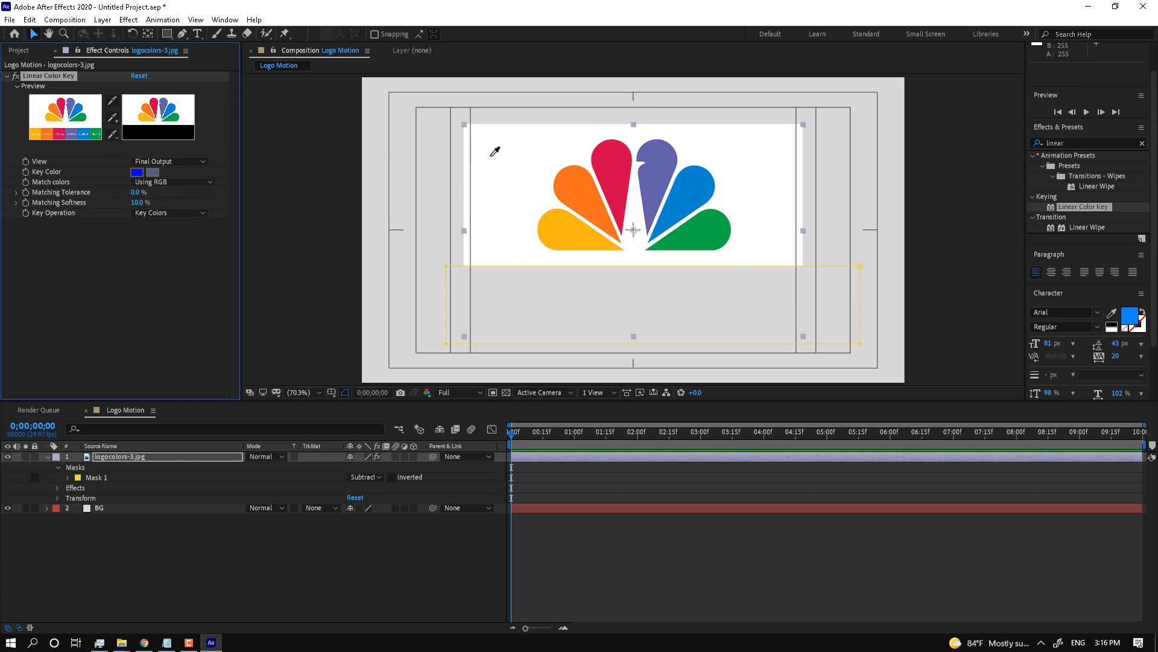
{"action": "left_click", "coordinate": [529, 245]}
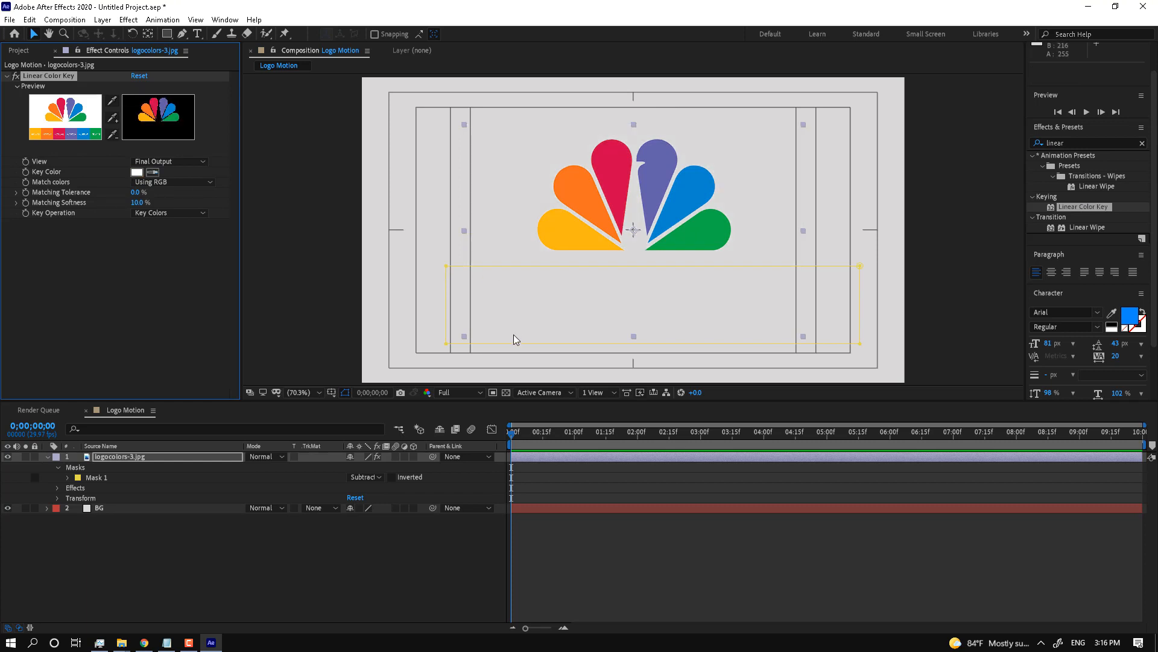
Step: Pre-compose the logo layer as 'Logo', moving all attributes into the new composition
{"action": "right_click", "coordinate": [136, 458]}
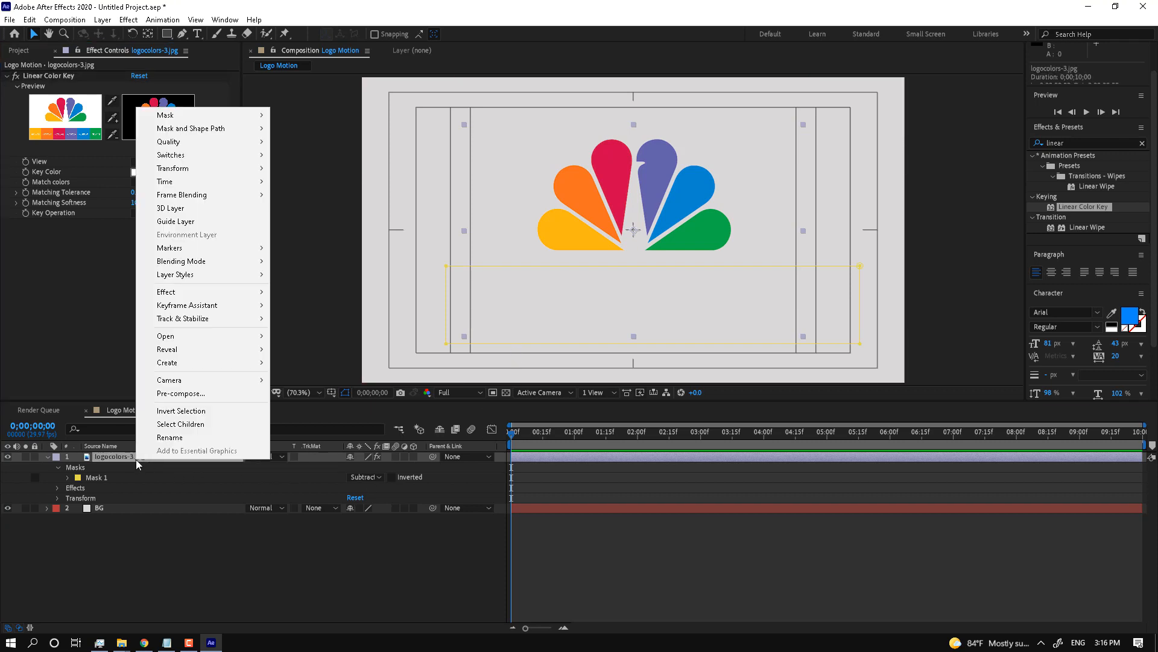
{"action": "left_click", "coordinate": [189, 395]}
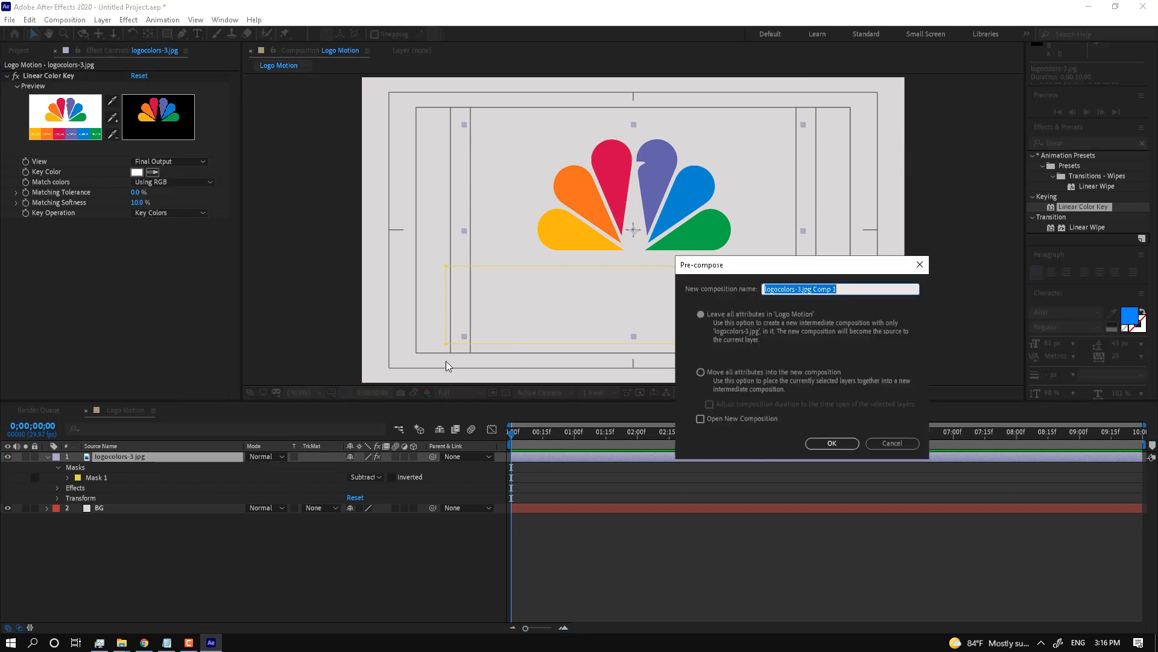
{"action": "left_click", "coordinate": [737, 373]}
{"action": "left_click", "coordinate": [859, 290]}
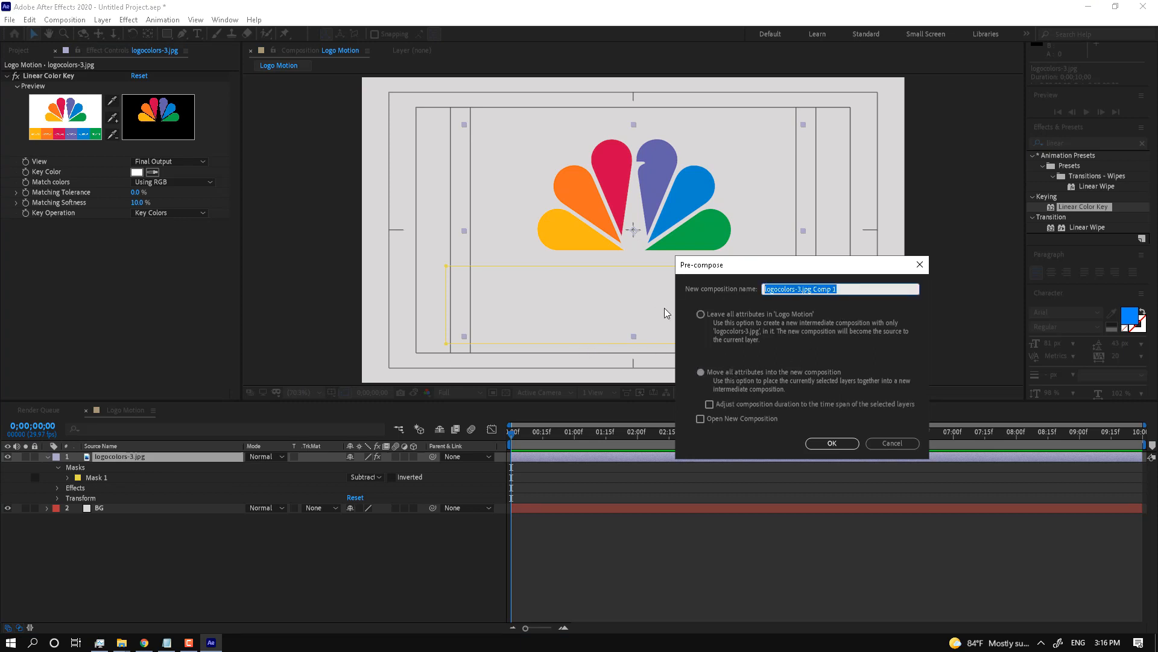
{"action": "type", "text": "Logo"}
{"action": "key", "text": "Return"}
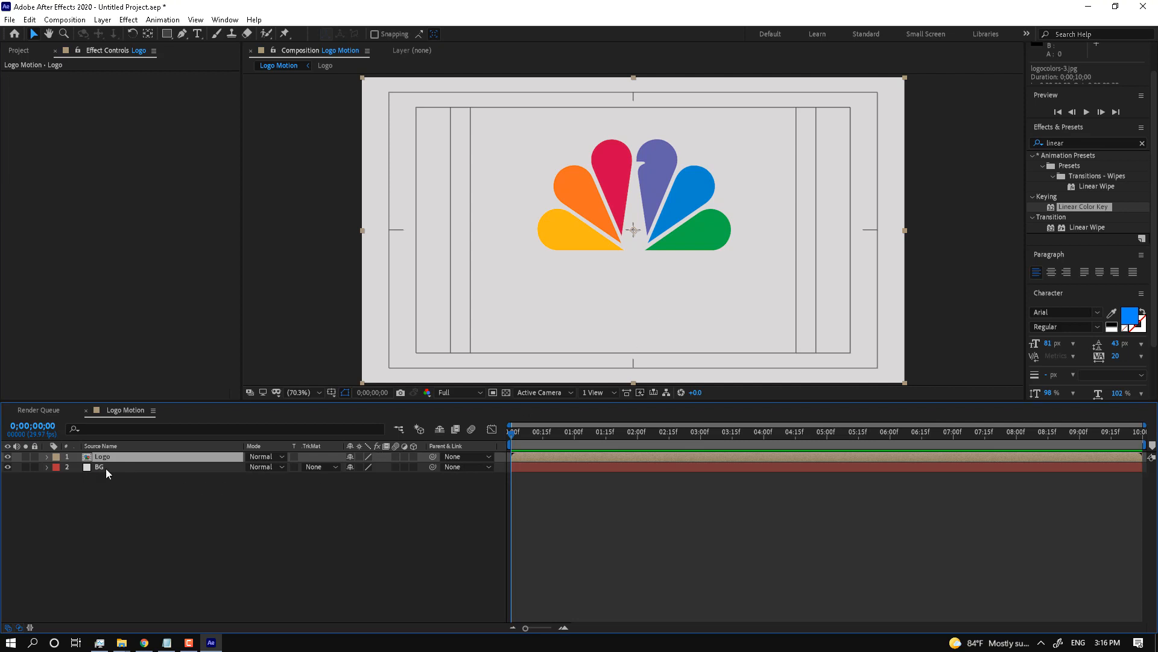
Step: Trace a closed Pen mask around the yellow petal
{"action": "left_click", "coordinate": [182, 35]}
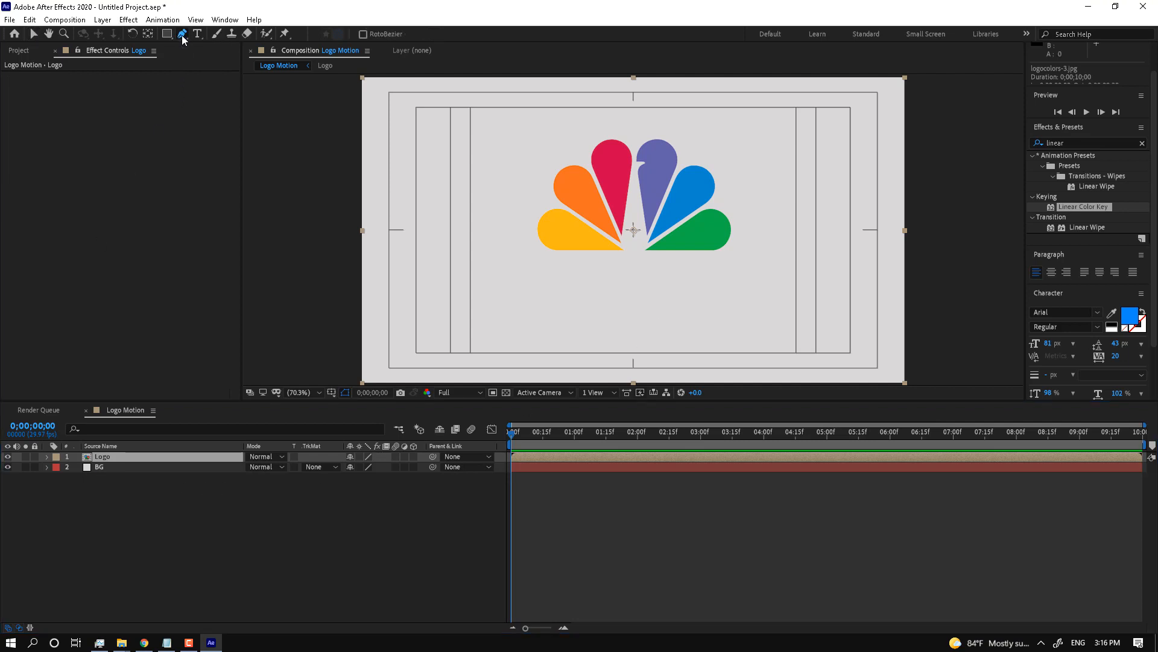
{"action": "left_click", "coordinate": [627, 250]}
{"action": "left_click", "coordinate": [554, 197]}
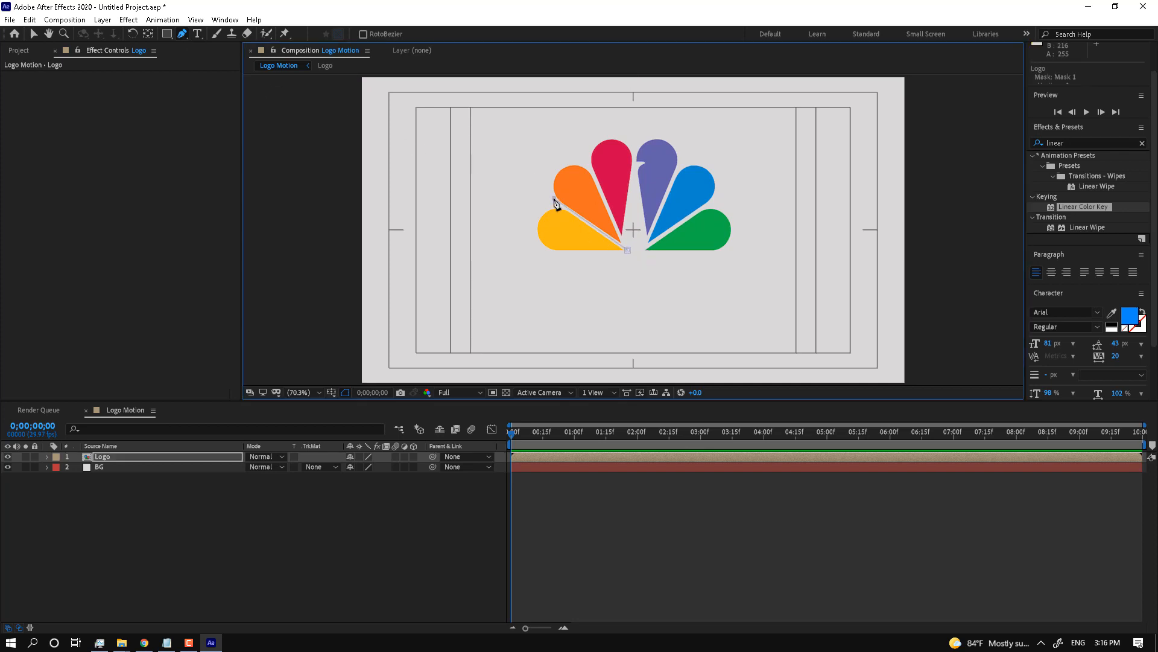
{"action": "left_click", "coordinate": [529, 214]}
{"action": "left_click", "coordinate": [528, 240]}
{"action": "left_click", "coordinate": [551, 253]}
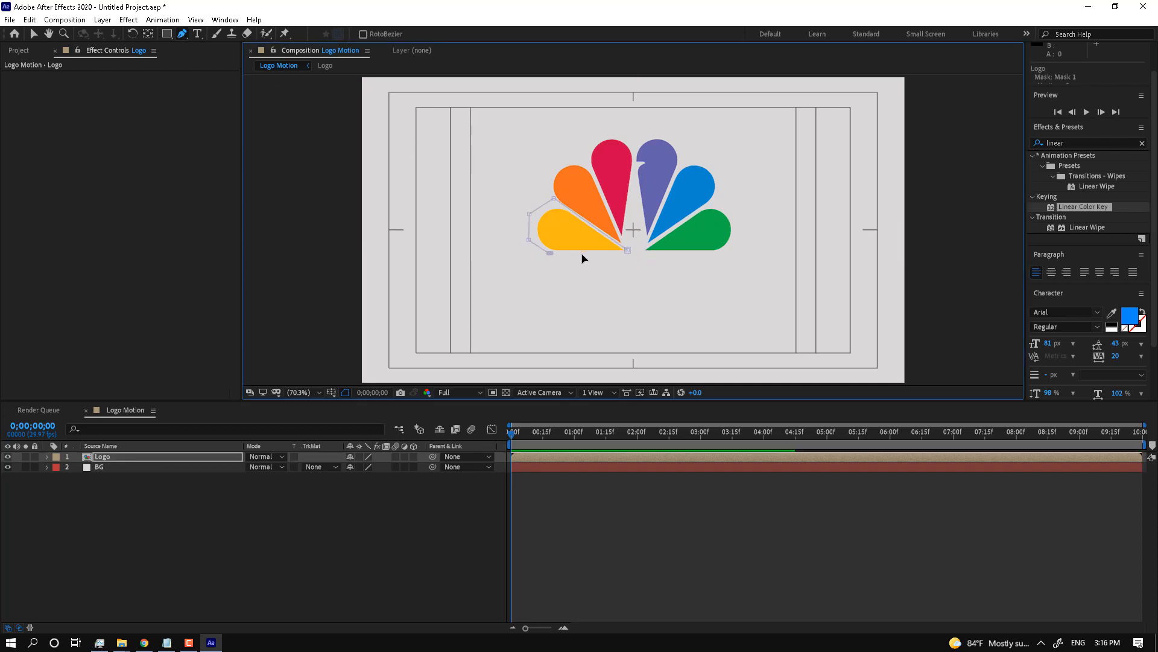
{"action": "left_click", "coordinate": [582, 254]}
{"action": "left_click", "coordinate": [627, 250]}
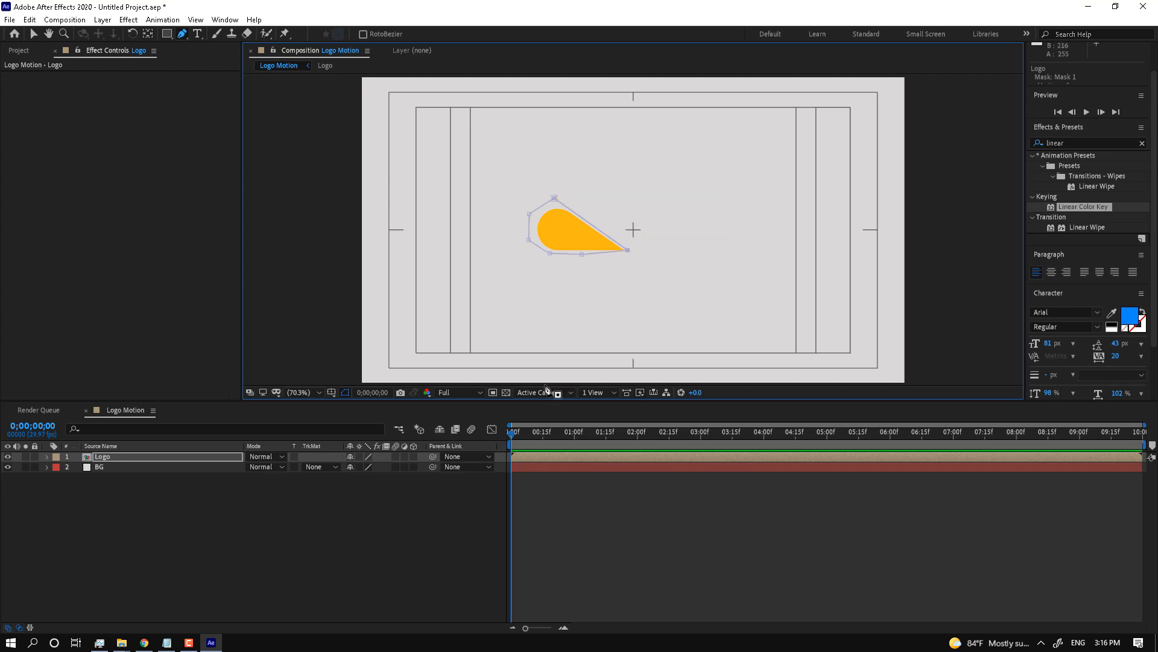
Step: Duplicate the yellow-petal layer, hide the lower copy, and delete the top copy's mask
{"action": "left_click", "coordinate": [136, 456]}
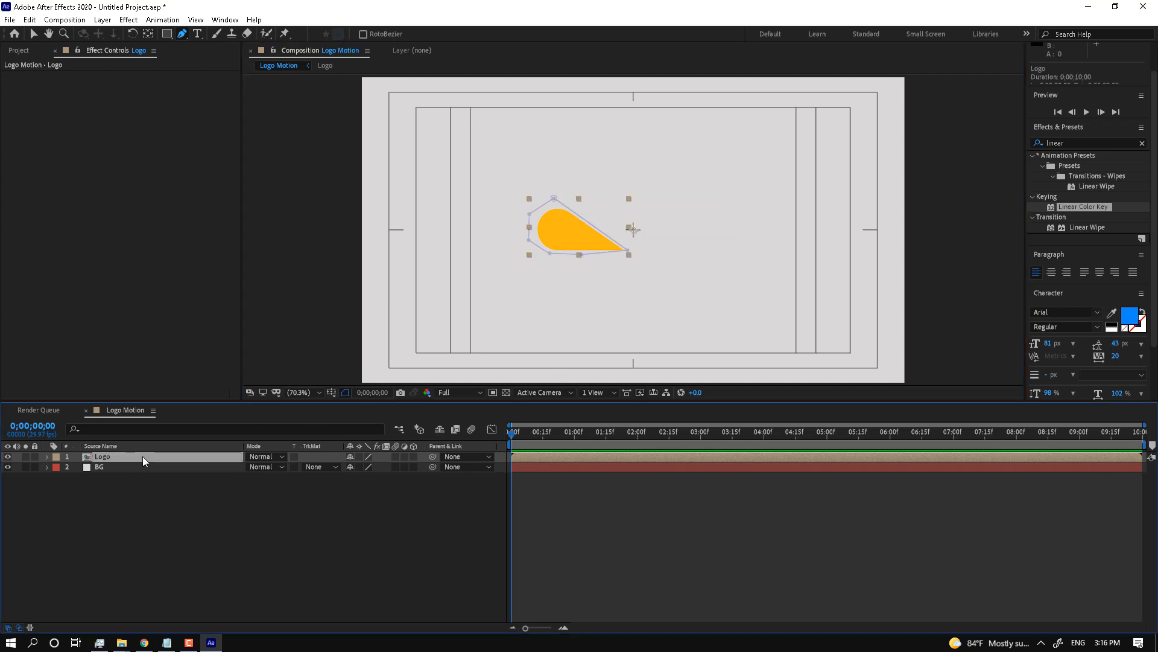
{"action": "key", "text": "ctrl+d"}
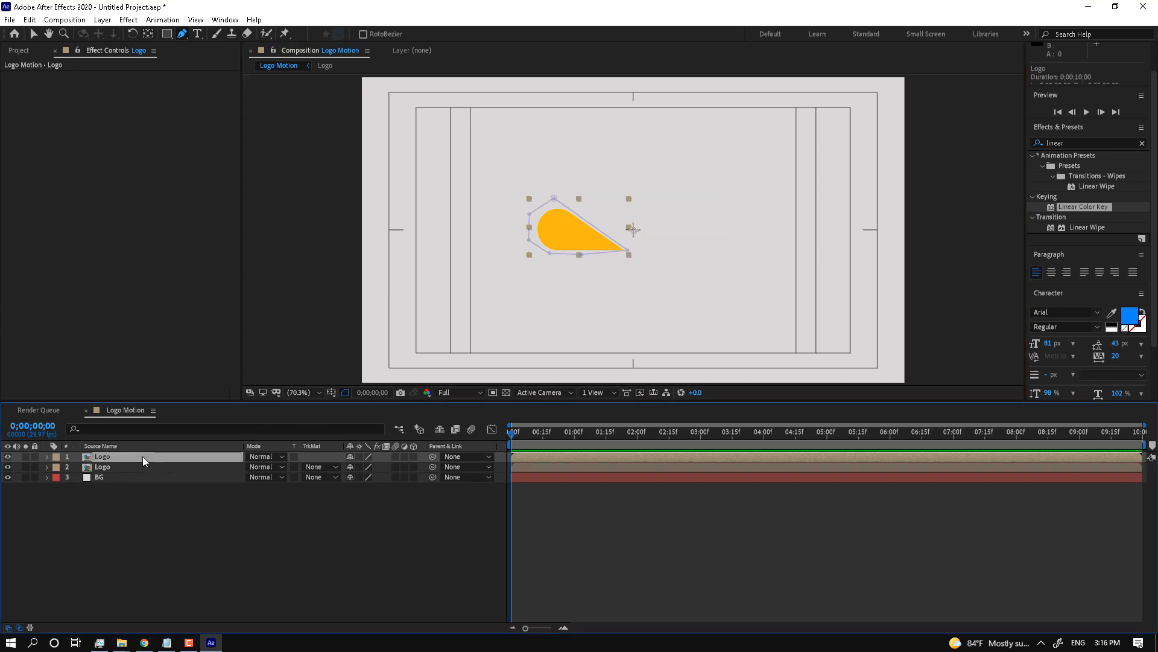
{"action": "left_click", "coordinate": [7, 466]}
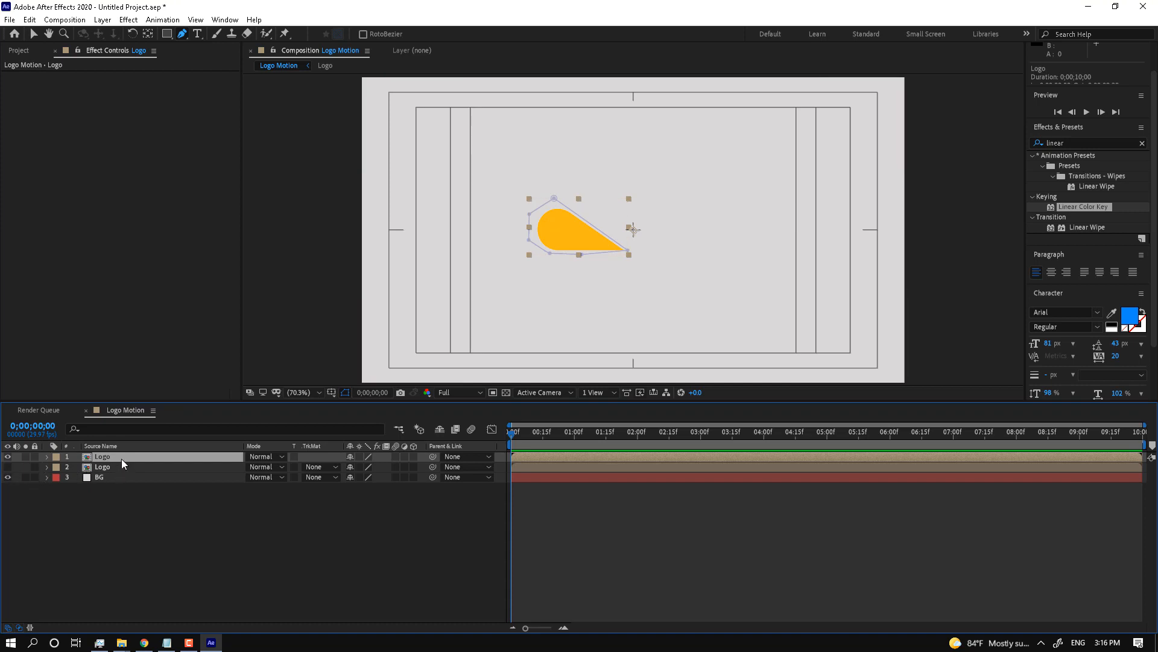
{"action": "key", "text": "m"}
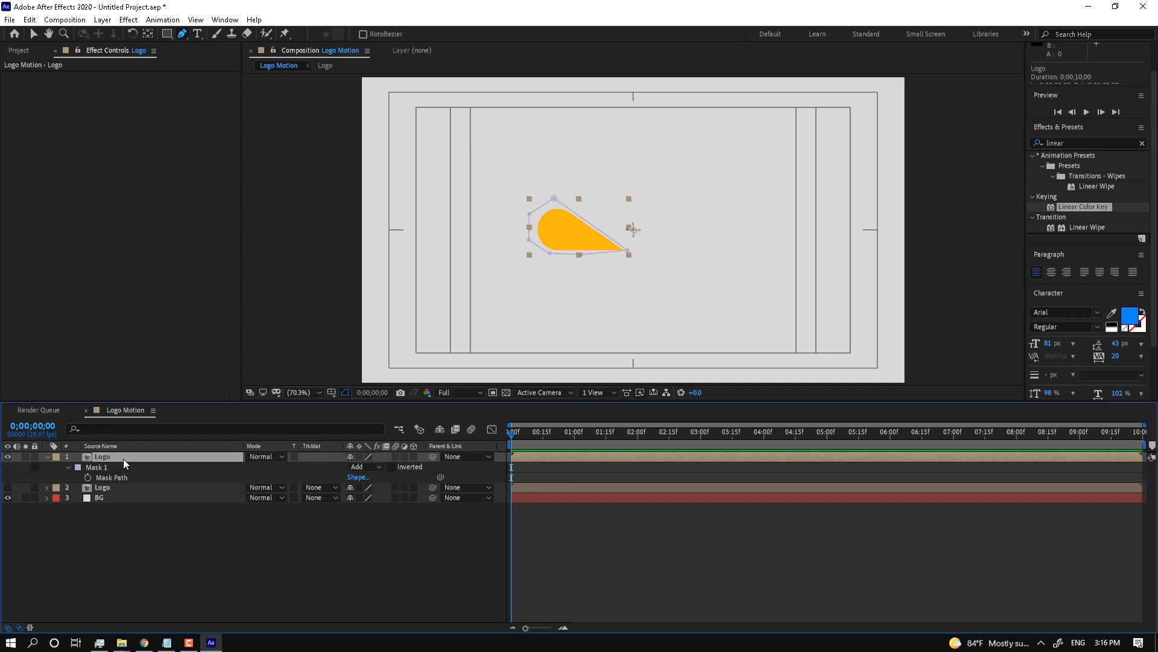
{"action": "left_click", "coordinate": [375, 467]}
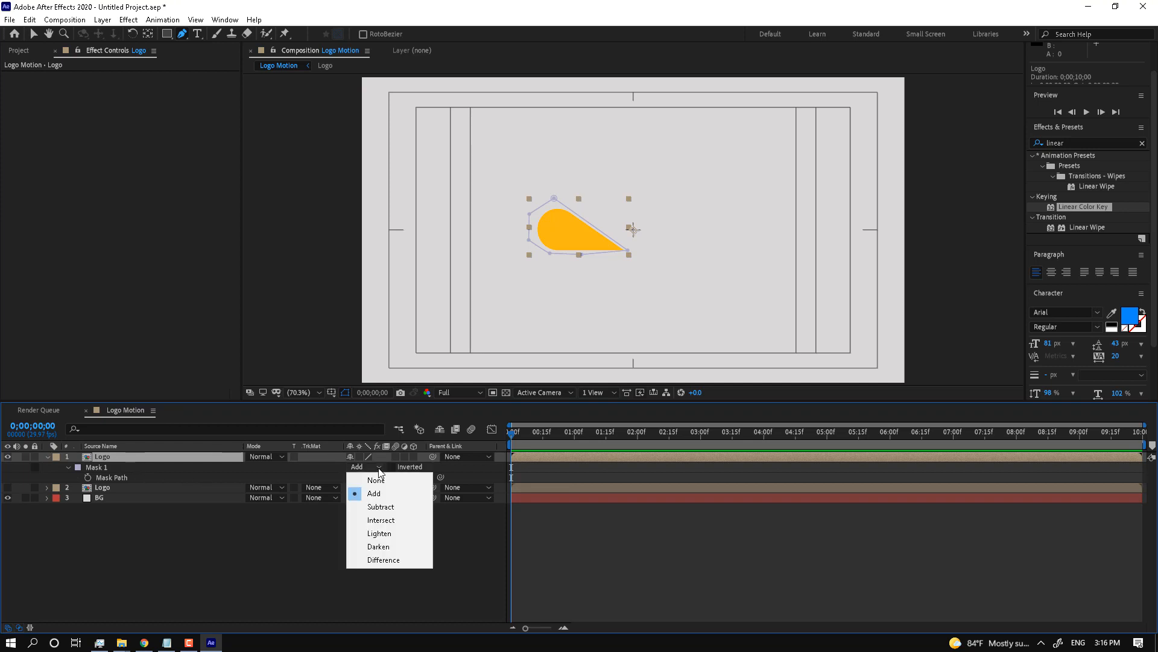
{"action": "left_click", "coordinate": [389, 505]}
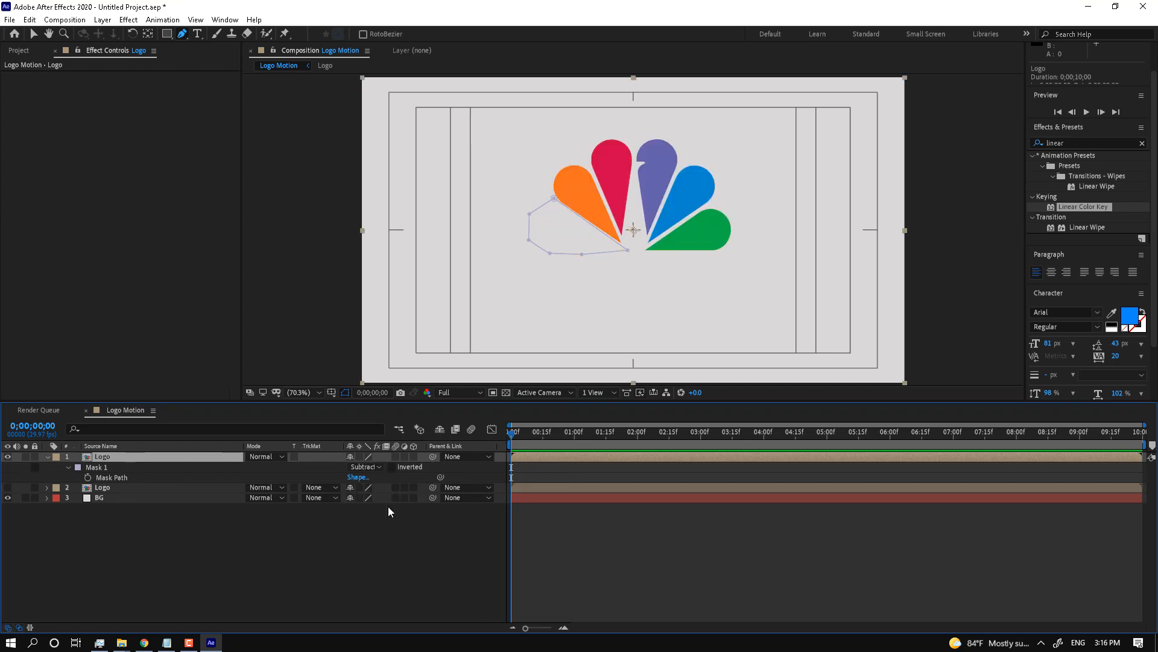
{"action": "left_click", "coordinate": [105, 468]}
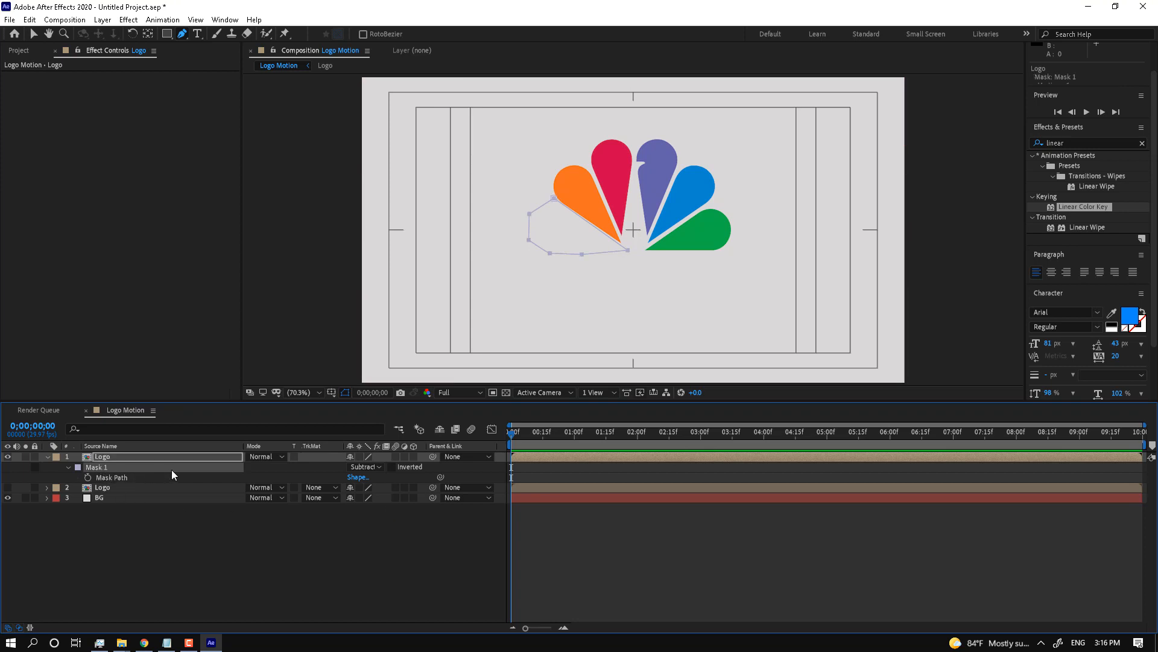
{"action": "key", "text": "Delete"}
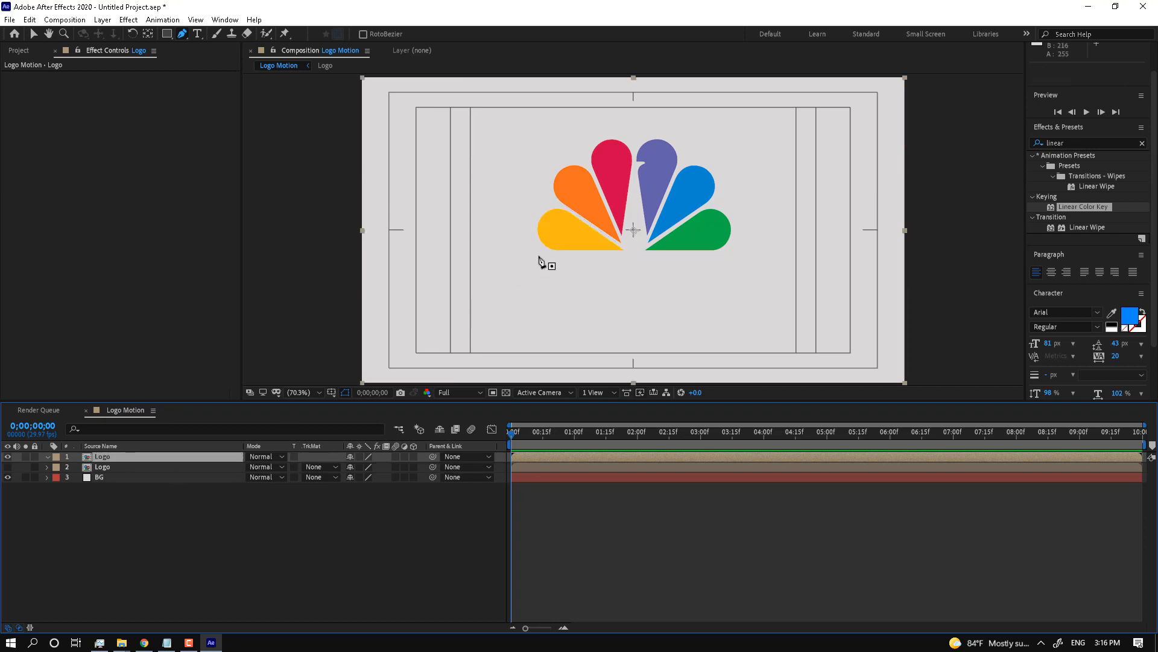
Step: Trace a closed Pen mask around the orange petal and fine-tune its base point
{"action": "left_click", "coordinate": [623, 242]}
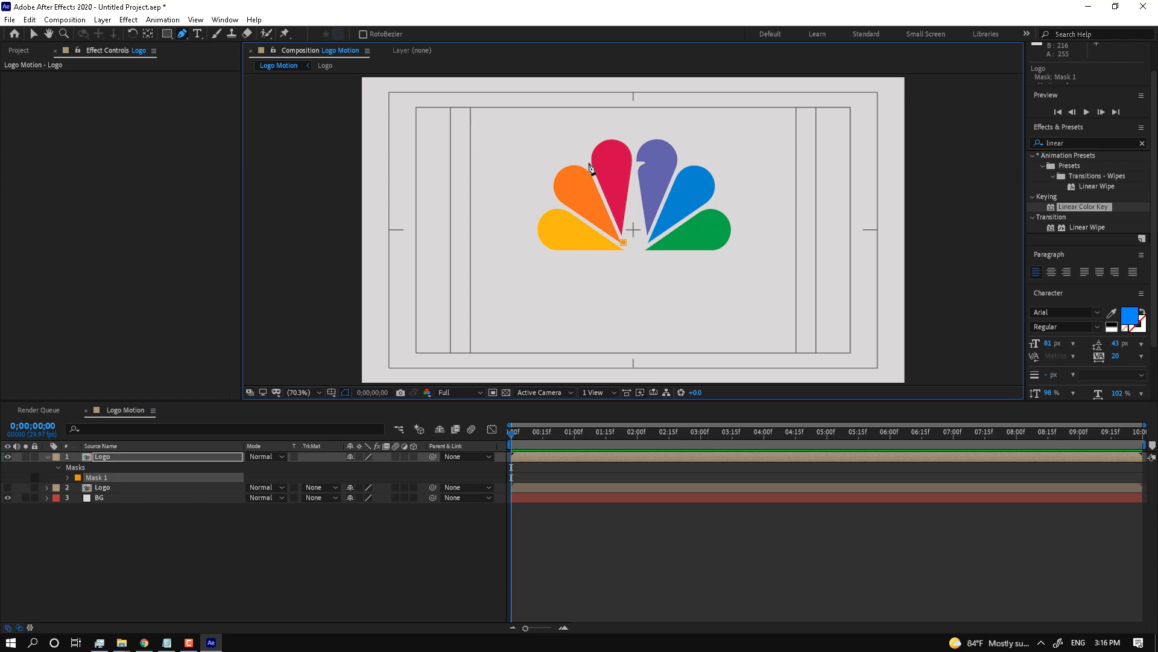
{"action": "left_click", "coordinate": [589, 162]}
{"action": "left_click", "coordinate": [556, 155]}
{"action": "left_click", "coordinate": [545, 173]}
{"action": "left_click", "coordinate": [546, 192]}
{"action": "left_click", "coordinate": [580, 215]}
{"action": "left_click", "coordinate": [624, 244]}
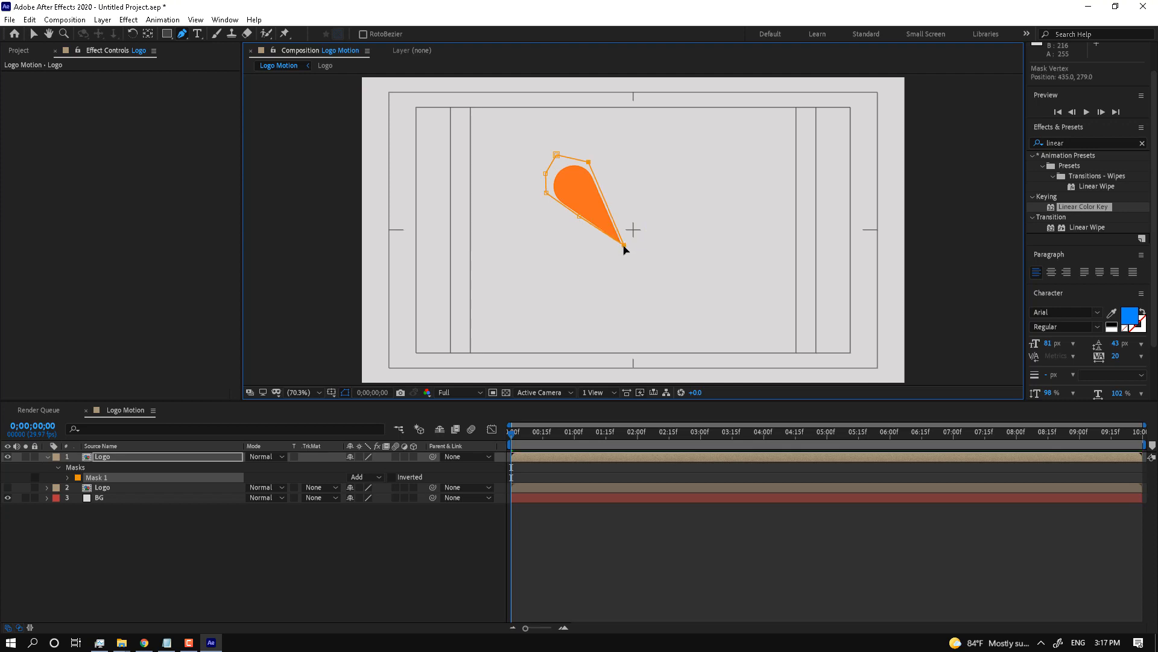
{"action": "left_click_drag", "start_coordinate": [624, 246], "coordinate": [625, 249]}
Step: Duplicate the orange-petal layer and remove the mask from the top copy
{"action": "left_click", "coordinate": [107, 459]}
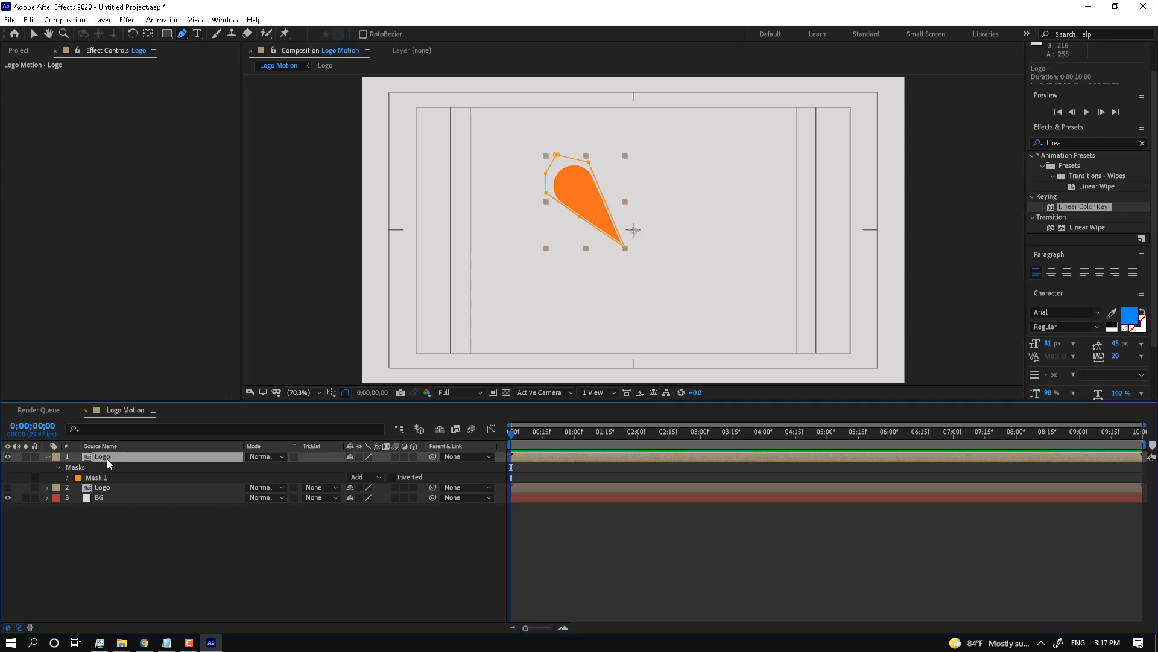
{"action": "key", "text": "ctrl+d"}
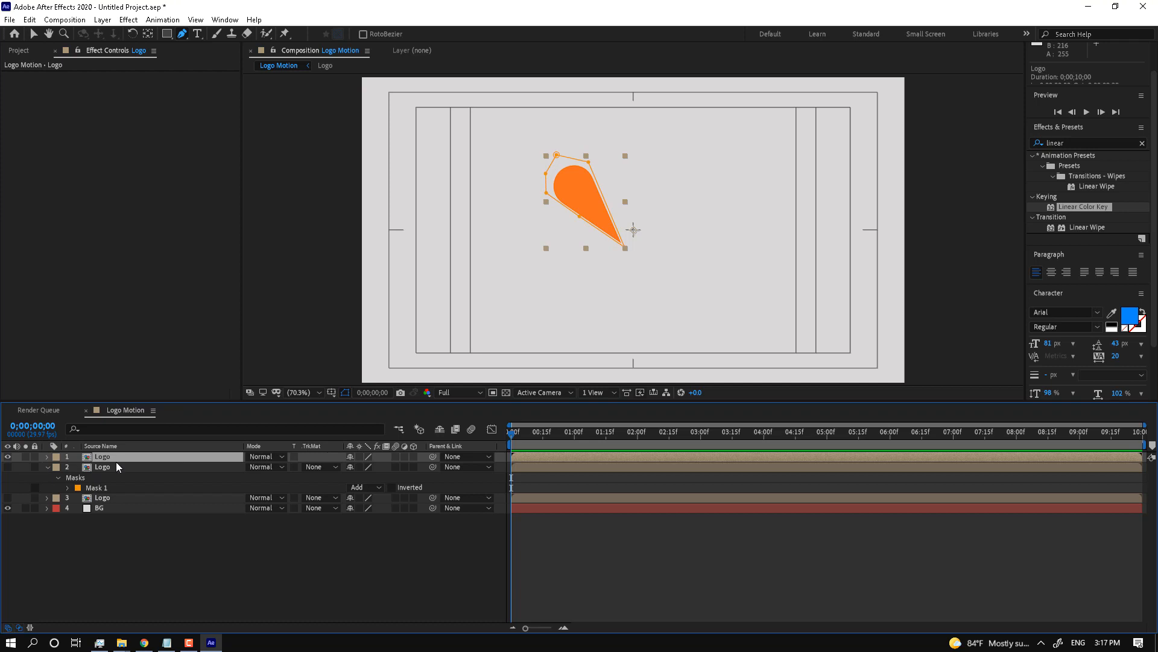
{"action": "key", "text": "m"}
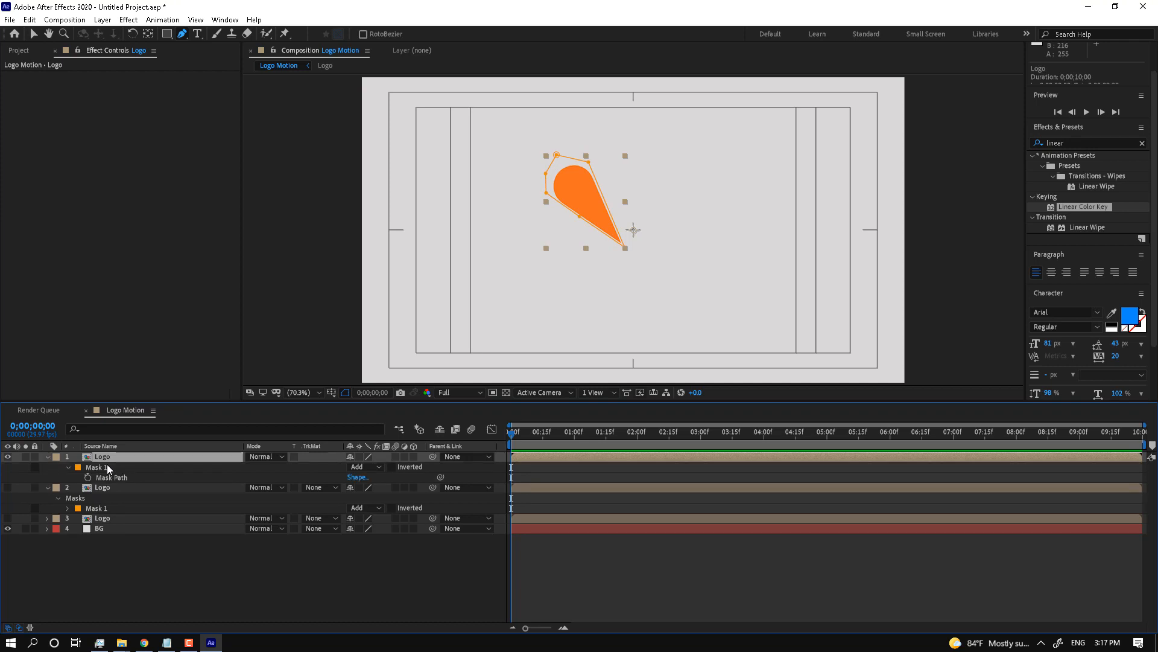
{"action": "left_click", "coordinate": [104, 466]}
{"action": "key", "text": "Delete"}
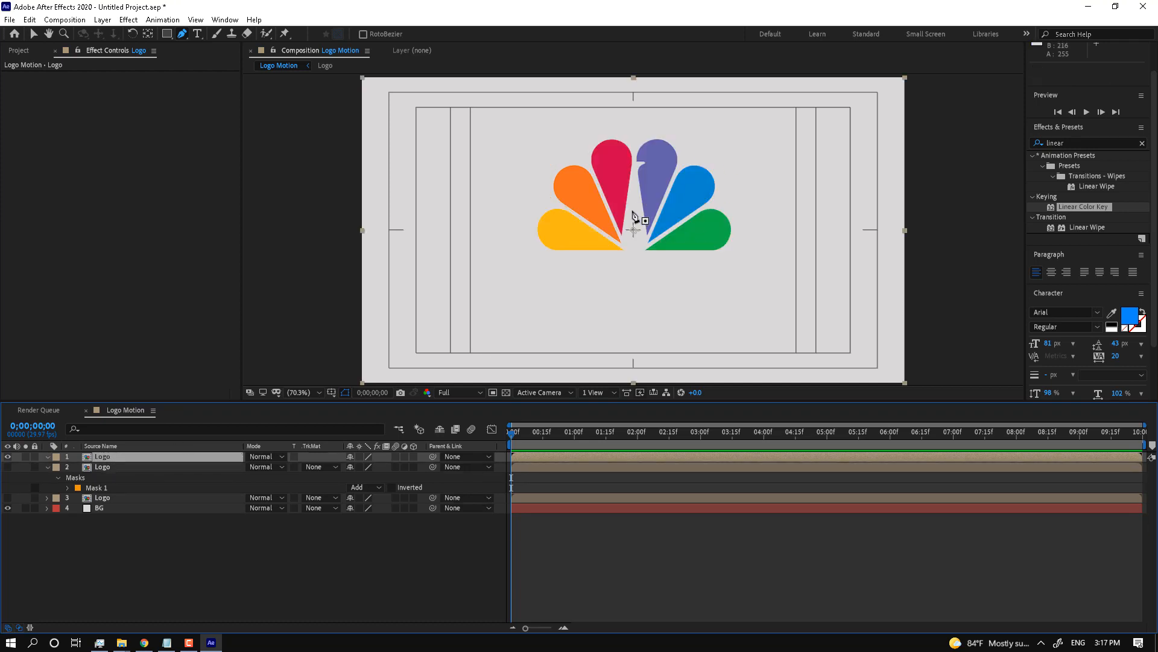
Step: Trace a closed Pen mask around the red petal and adjust its points to fit
{"action": "left_click", "coordinate": [625, 236]}
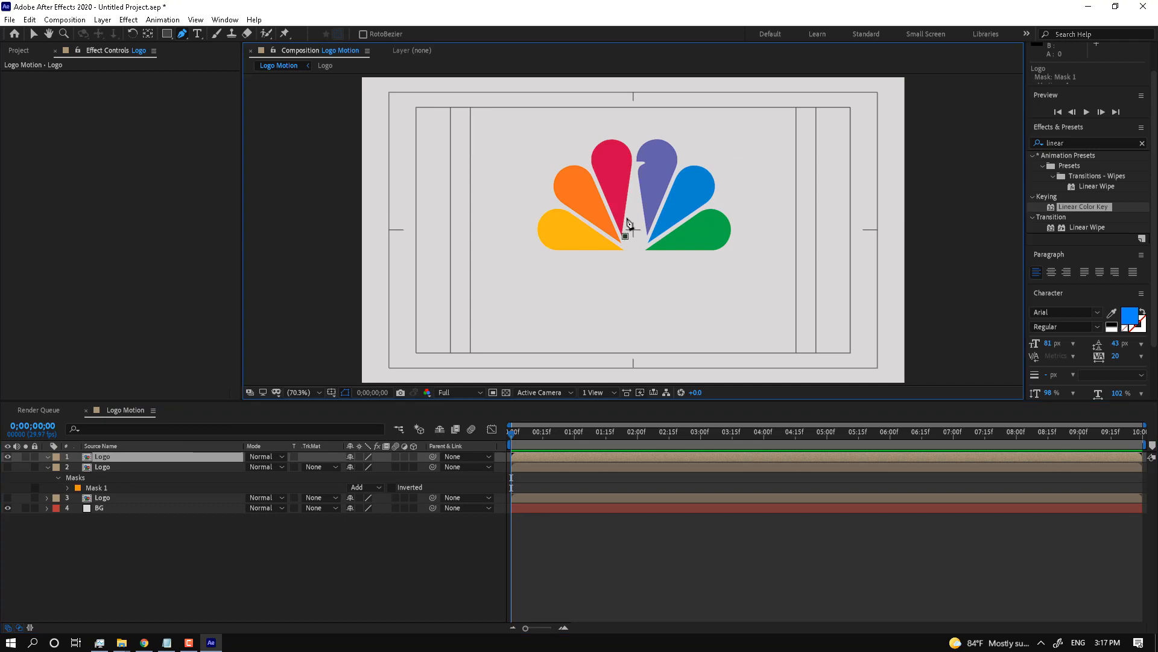
{"action": "left_click", "coordinate": [634, 144]}
{"action": "left_click", "coordinate": [587, 152]}
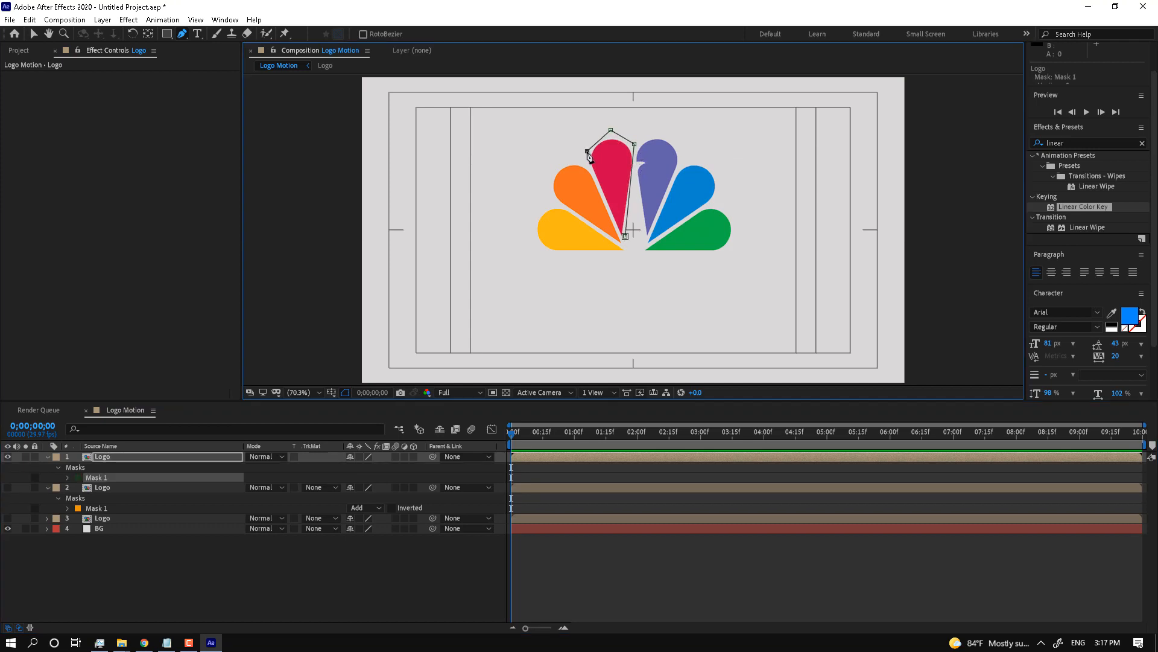
{"action": "left_click", "coordinate": [601, 195]}
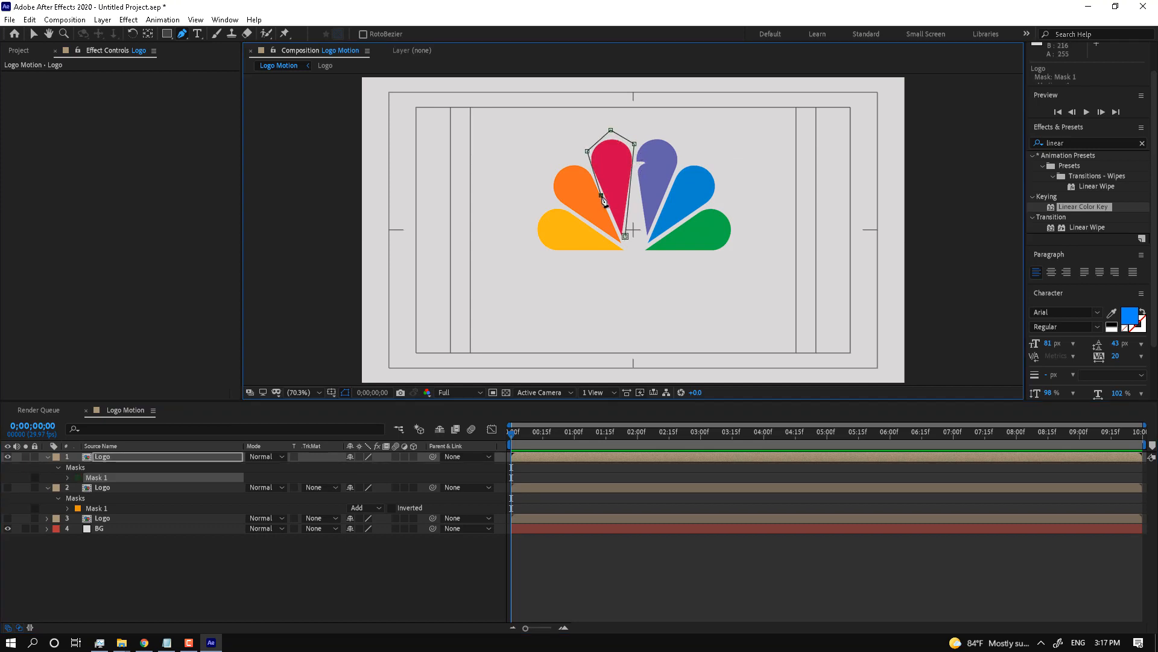
{"action": "left_click", "coordinate": [626, 236]}
{"action": "left_click", "coordinate": [626, 236]}
{"action": "left_click_drag", "start_coordinate": [626, 236], "coordinate": [622, 241]}
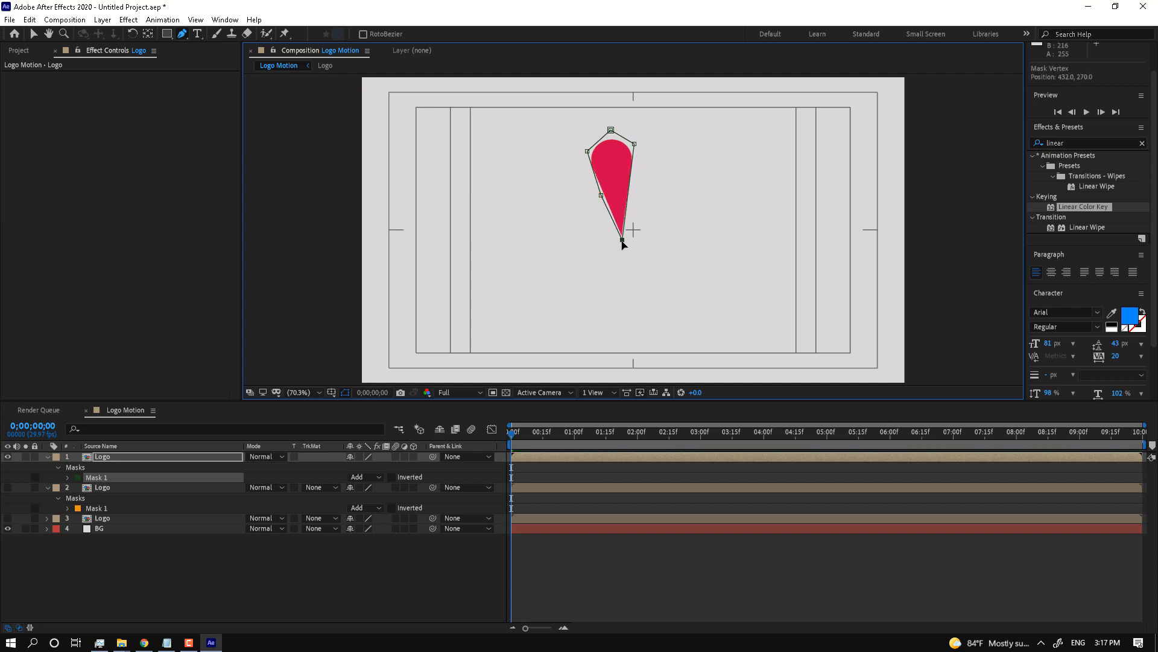
{"action": "left_click_drag", "start_coordinate": [634, 144], "coordinate": [637, 147]}
Step: Duplicate the red-petal layer, hide it, and delete the top copy's mask
{"action": "left_click", "coordinate": [135, 455]}
{"action": "key", "text": "ctrl+d"}
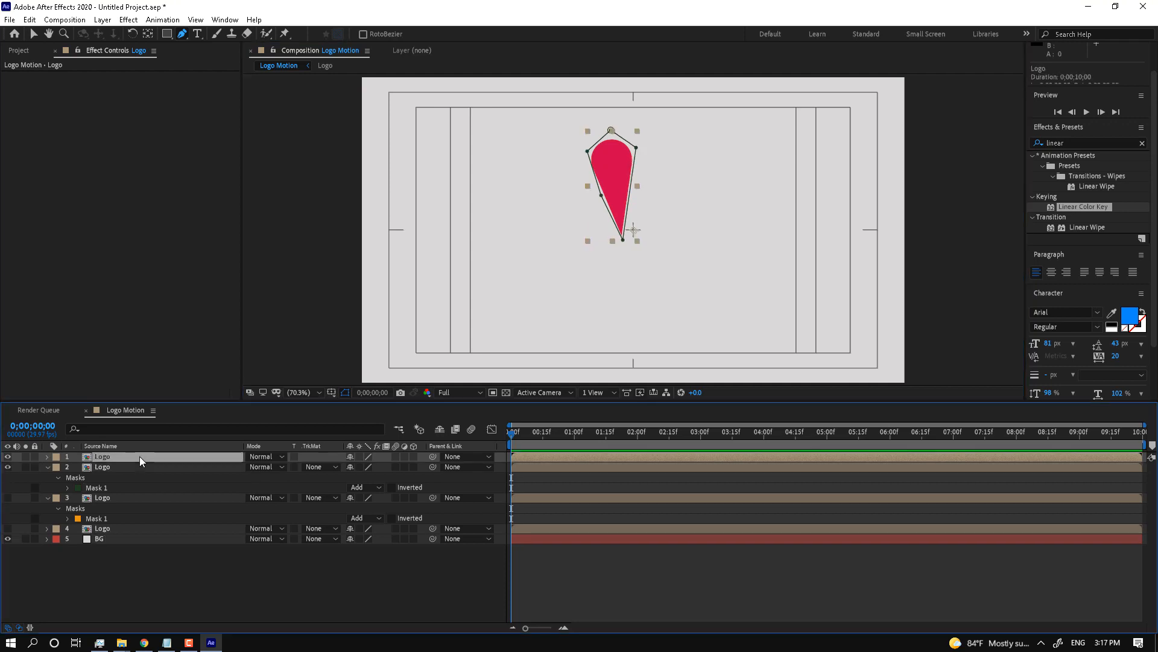
{"action": "left_click", "coordinate": [7, 467]}
{"action": "key", "text": "m"}
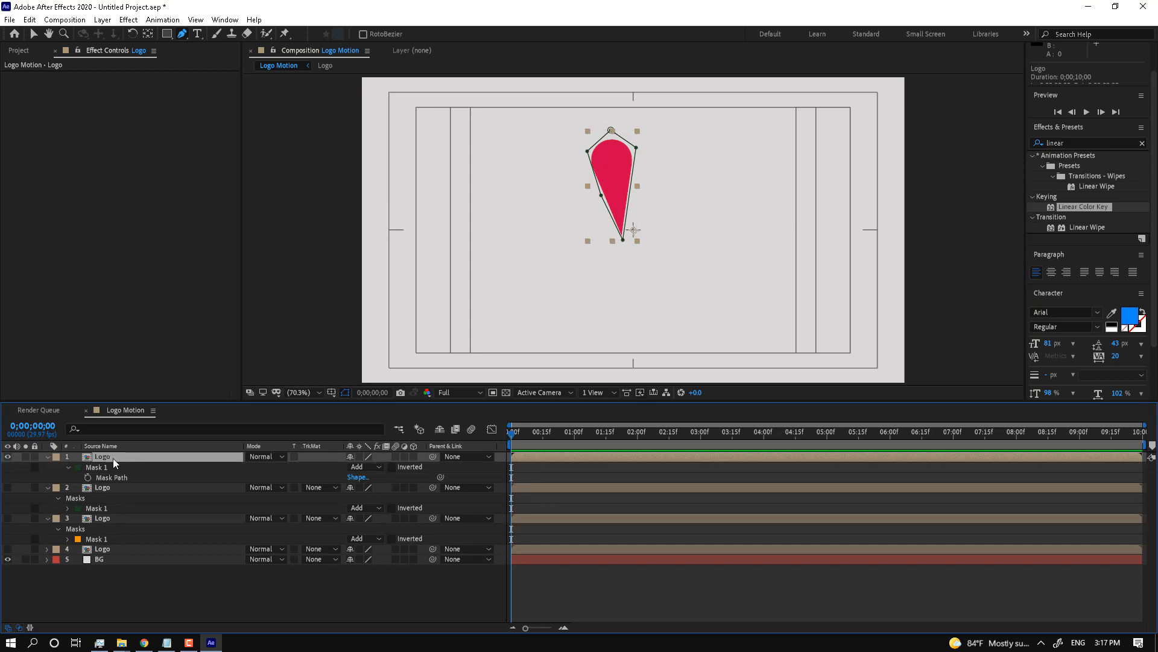
{"action": "left_click", "coordinate": [103, 467]}
{"action": "key", "text": "Delete"}
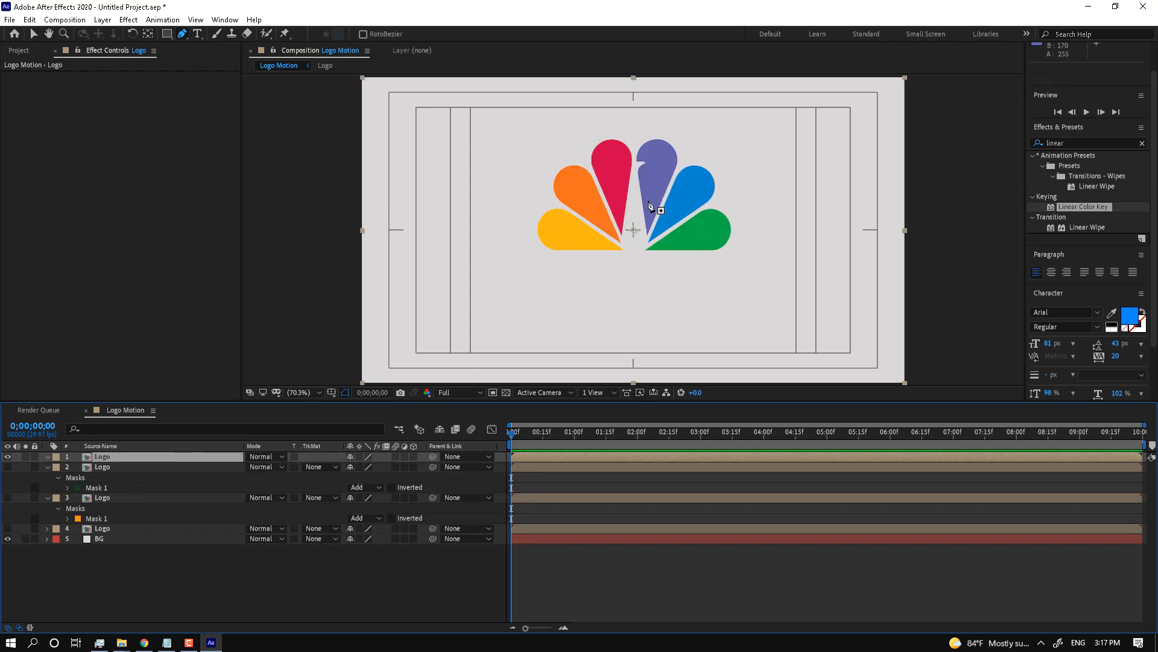
Step: Trace a closed Pen mask around the purple petal and adjust one edge point
{"action": "left_click", "coordinate": [641, 230]}
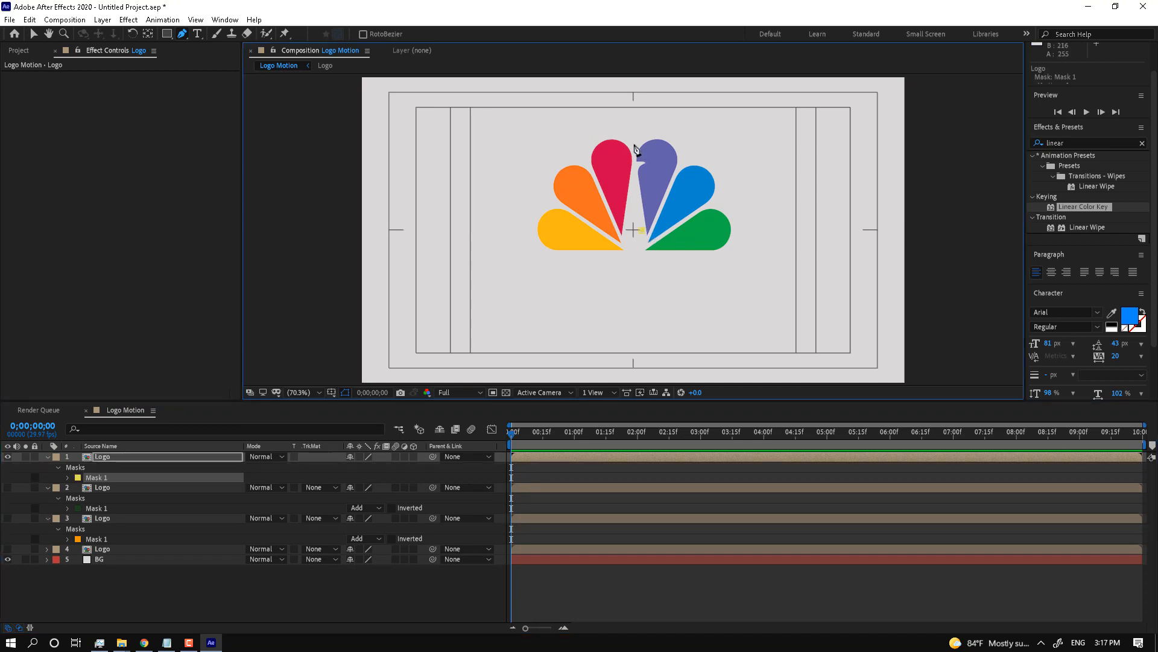
{"action": "left_click", "coordinate": [633, 143]}
{"action": "left_click", "coordinate": [675, 141]}
{"action": "left_click", "coordinate": [648, 238]}
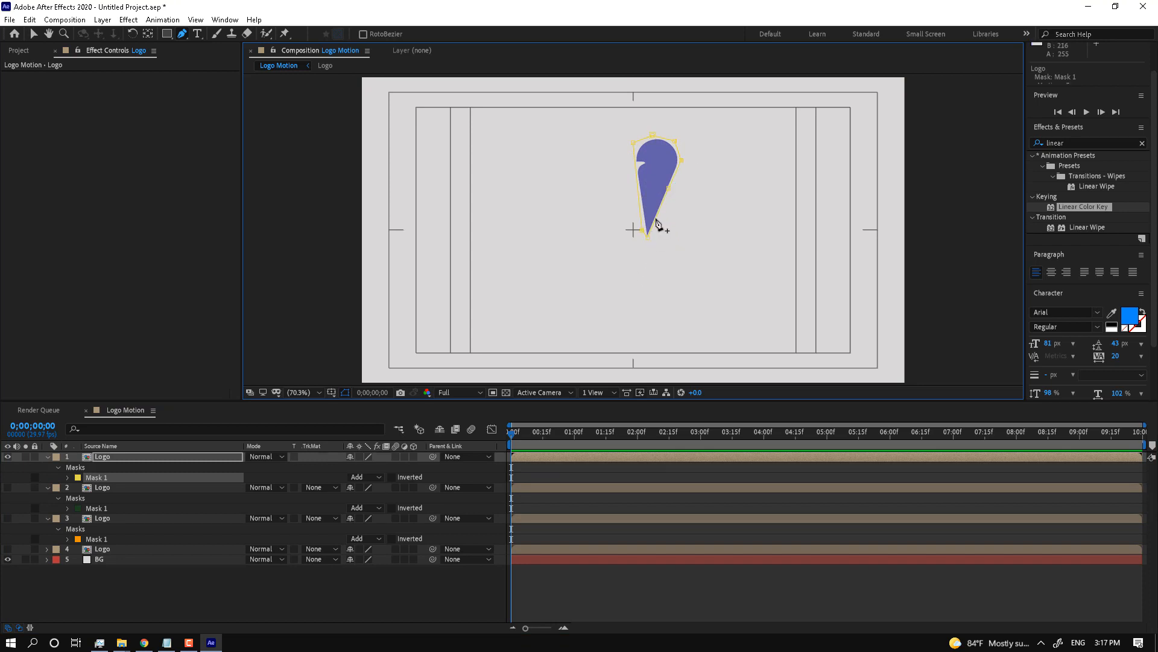
{"action": "left_click_drag", "start_coordinate": [669, 188], "coordinate": [669, 191]}
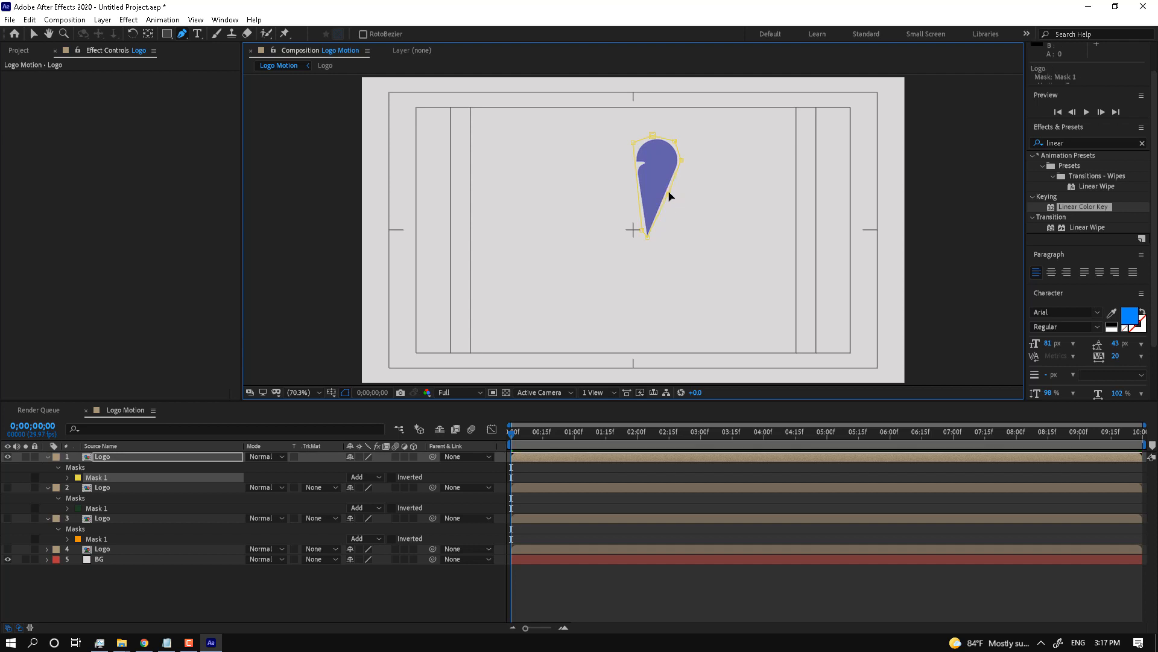
Step: Duplicate the purple-petal layer and remove the mask from the top copy
{"action": "left_click", "coordinate": [154, 454]}
{"action": "key", "text": "ctrl+d"}
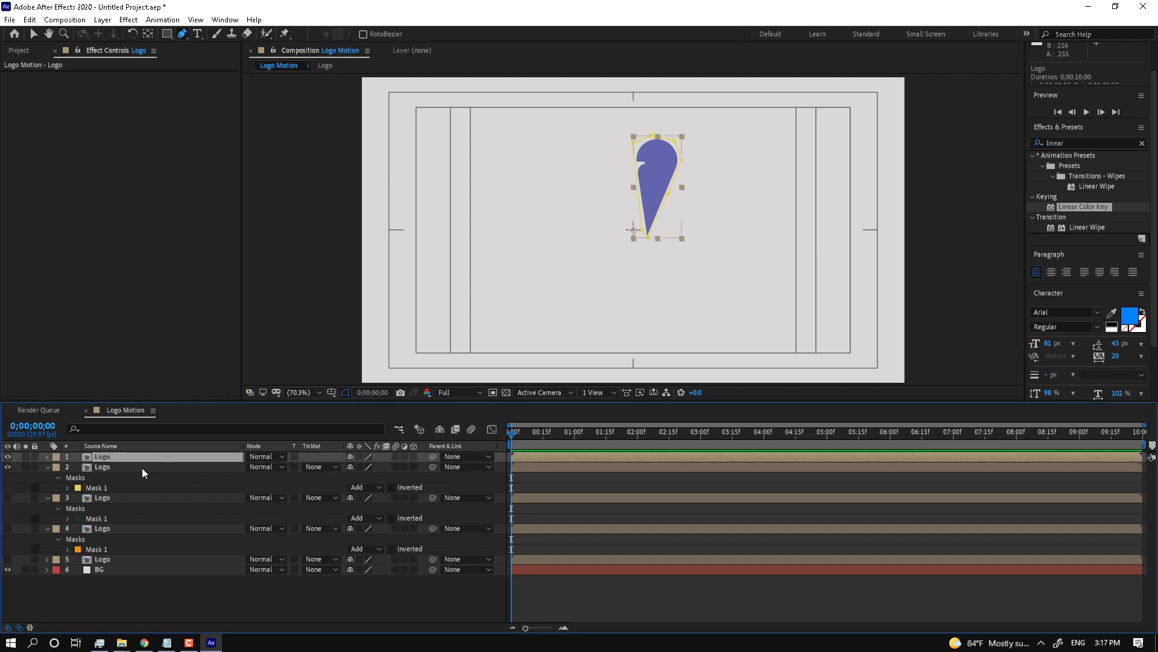
{"action": "key", "text": "m"}
{"action": "left_click", "coordinate": [106, 468]}
{"action": "key", "text": "Delete"}
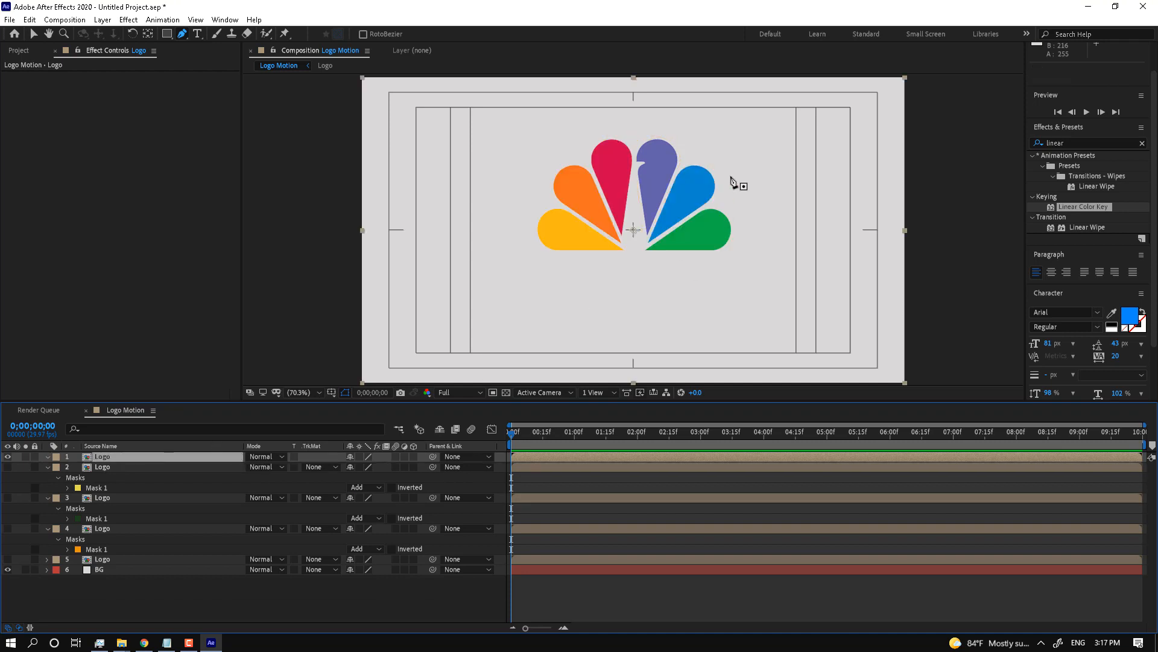
Step: Trace a closed Pen mask around the blue feather, nudging its bottom tip left
{"action": "left_click", "coordinate": [646, 245]}
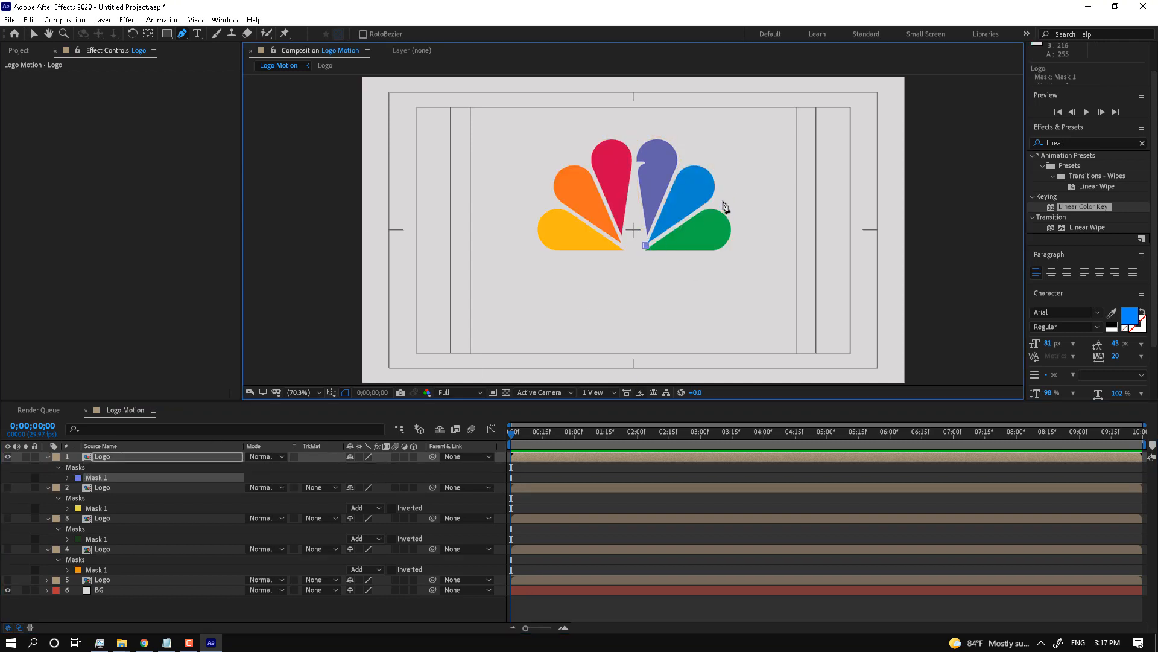
{"action": "left_click", "coordinate": [724, 194]}
{"action": "left_click", "coordinate": [724, 171]}
{"action": "left_click", "coordinate": [702, 163]}
{"action": "left_click", "coordinate": [684, 164]}
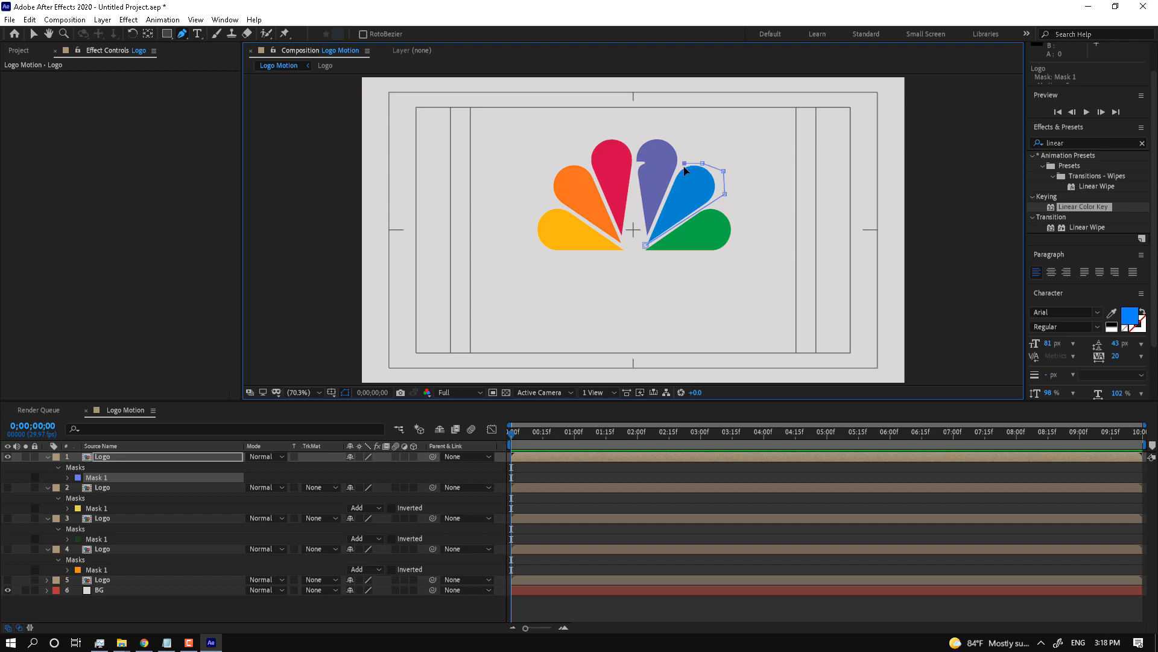
{"action": "left_click", "coordinate": [646, 246]}
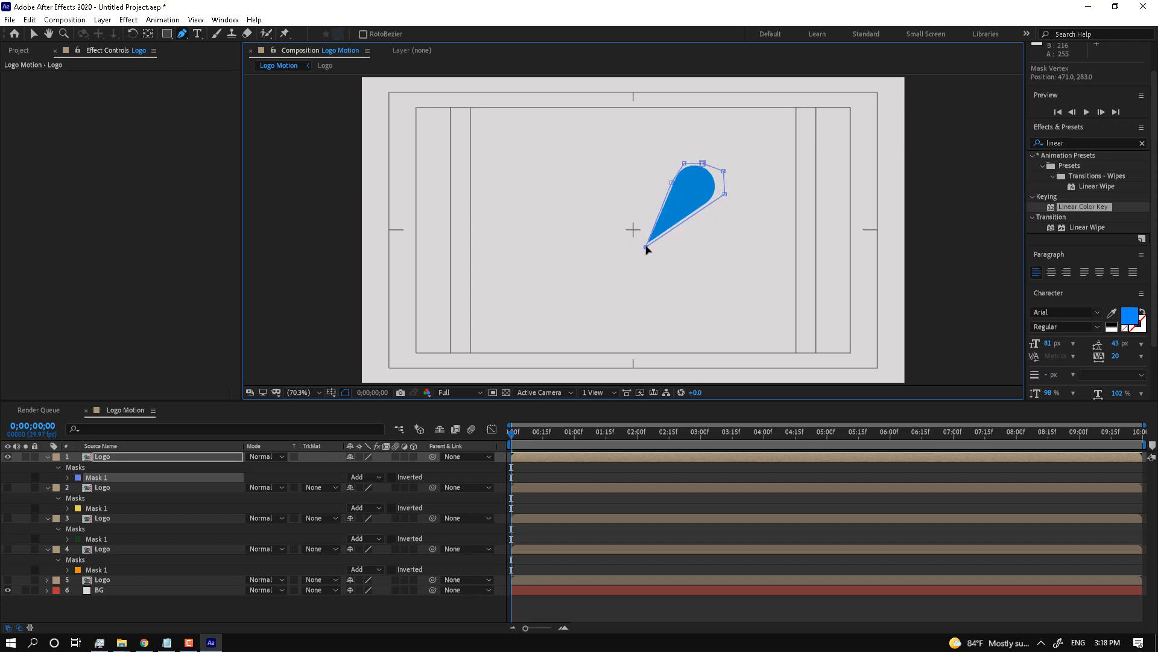
{"action": "left_click_drag", "start_coordinate": [646, 245], "coordinate": [643, 246]}
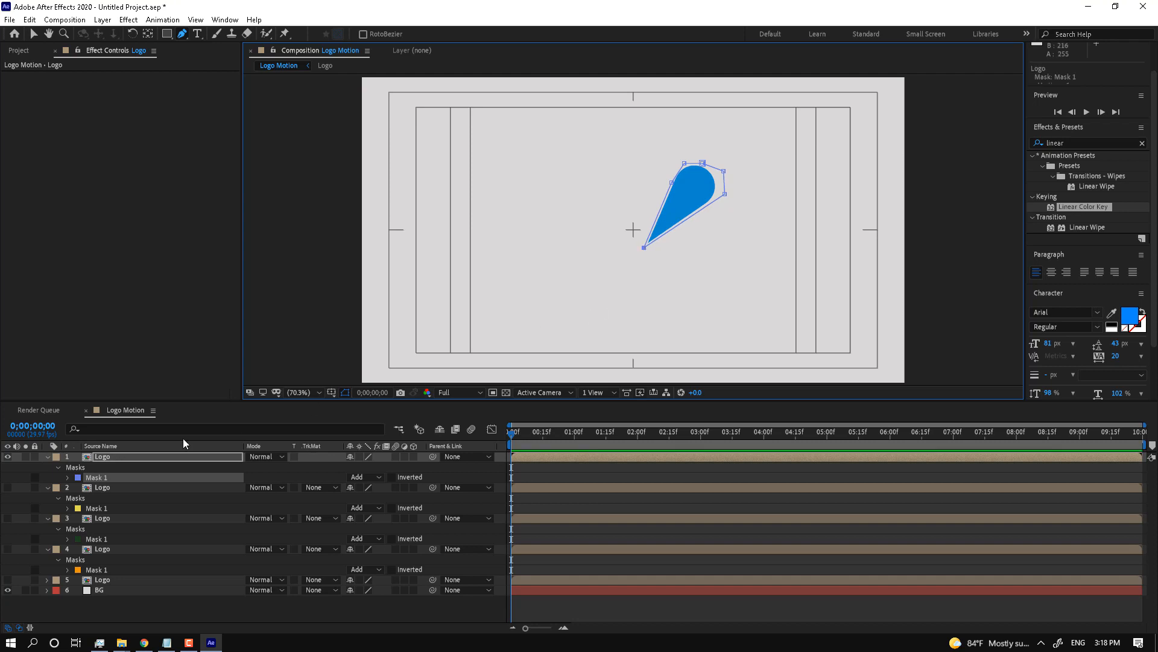
Step: Duplicate the blue-feather layer, hide the lower copy, and delete the top copy's mask
{"action": "left_click", "coordinate": [108, 458]}
{"action": "key", "text": "ctrl+d"}
{"action": "left_click", "coordinate": [107, 465]}
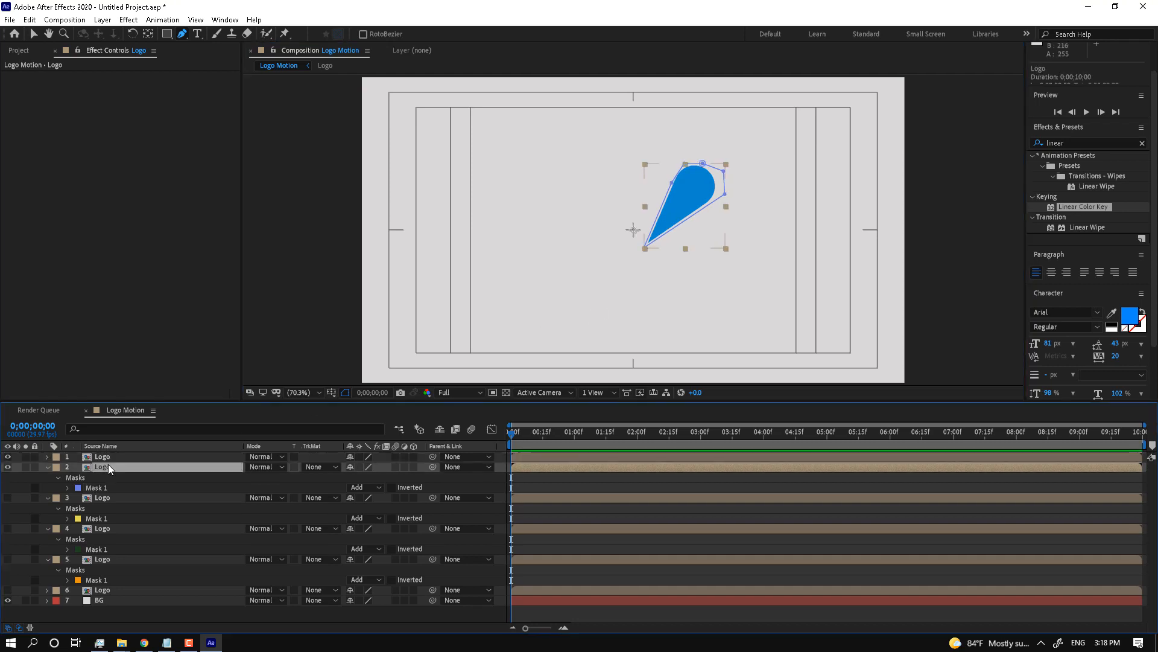
{"action": "left_click", "coordinate": [8, 467]}
{"action": "left_click", "coordinate": [104, 458]}
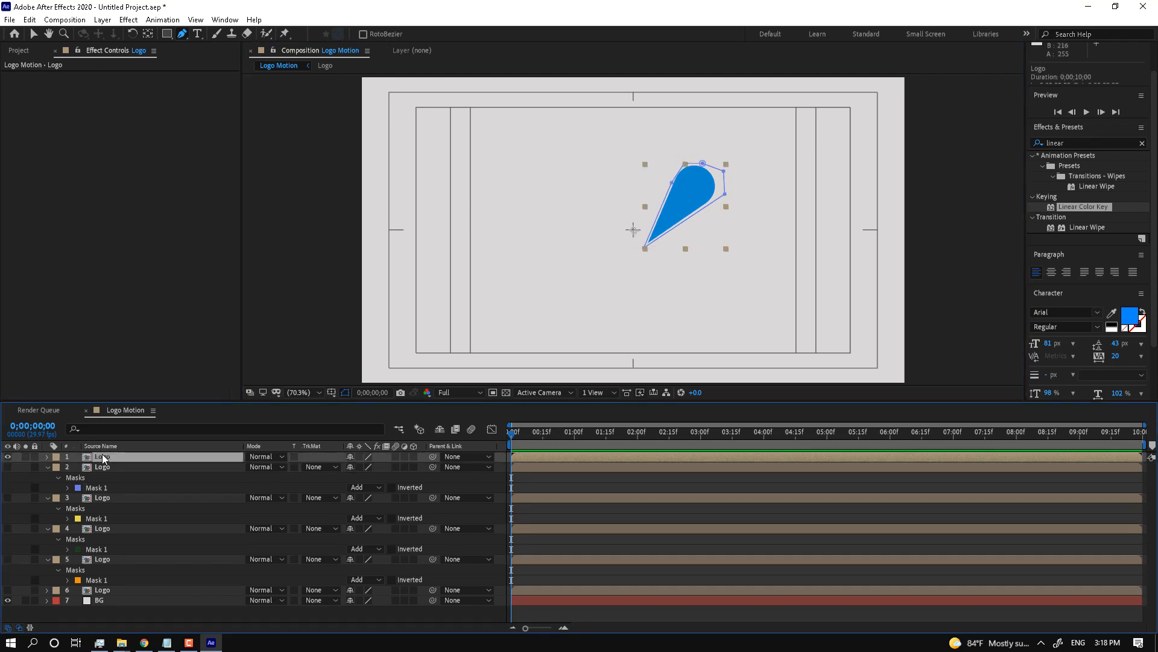
{"action": "key", "text": "m"}
{"action": "left_click", "coordinate": [98, 467]}
{"action": "key", "text": "Delete"}
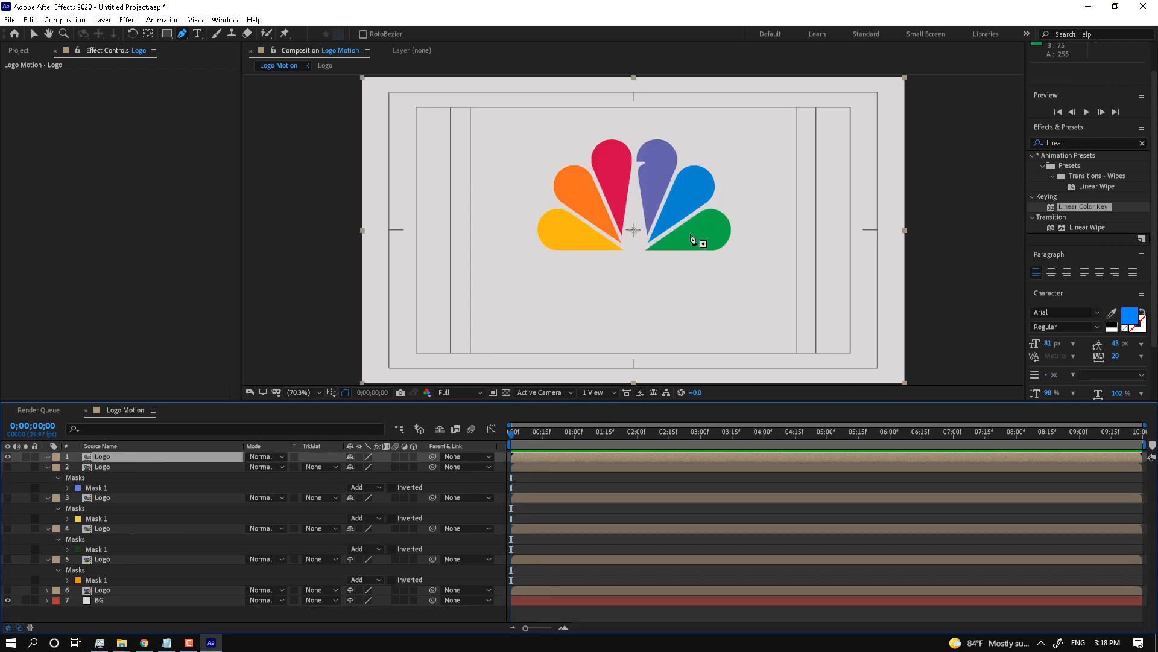
Step: Trace a closed Pen mask around the green feather, pulling a top point outward
{"action": "left_click", "coordinate": [637, 250]}
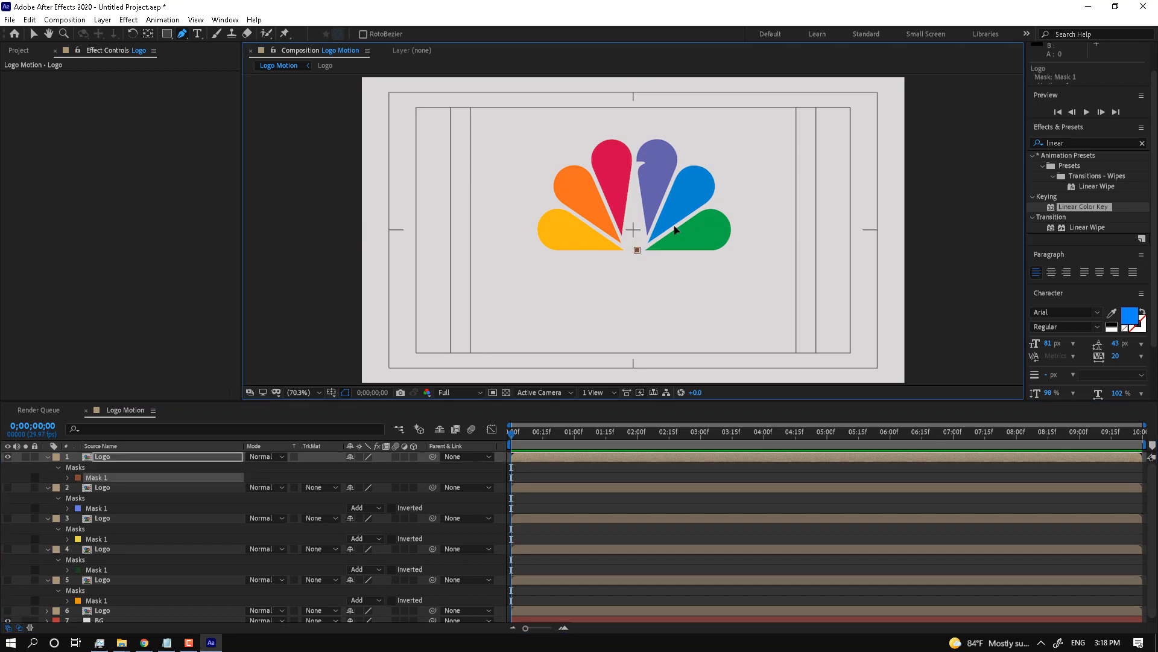
{"action": "left_click", "coordinate": [688, 217]}
{"action": "left_click", "coordinate": [749, 200]}
{"action": "left_click", "coordinate": [742, 228]}
{"action": "left_click", "coordinate": [724, 256]}
{"action": "left_click", "coordinate": [677, 257]}
{"action": "left_click", "coordinate": [637, 250]}
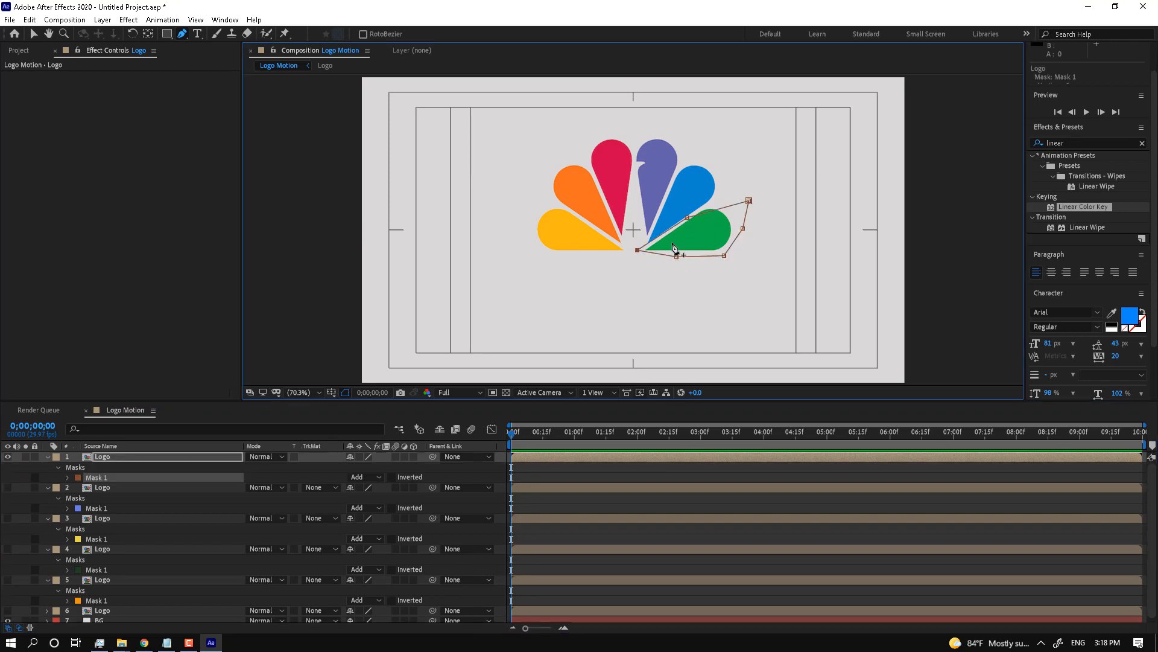
{"action": "left_click_drag", "start_coordinate": [688, 217], "coordinate": [710, 208]}
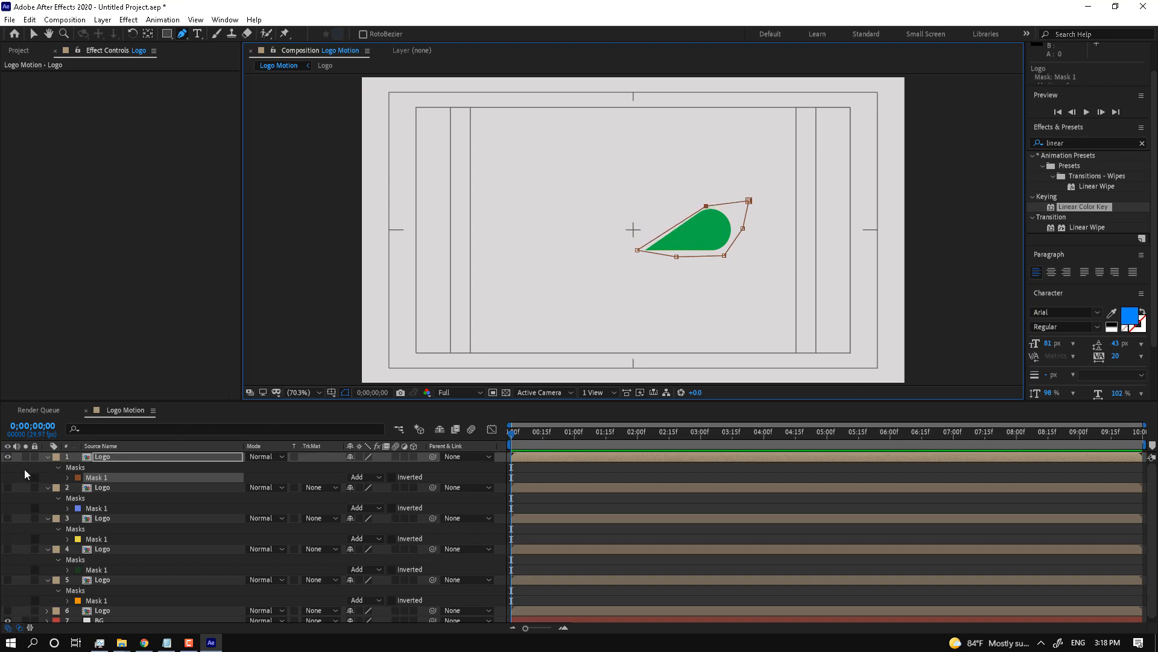
Step: Collapse all seven layers and make every feather layer visible again
{"action": "key", "text": "ctrl+a"}
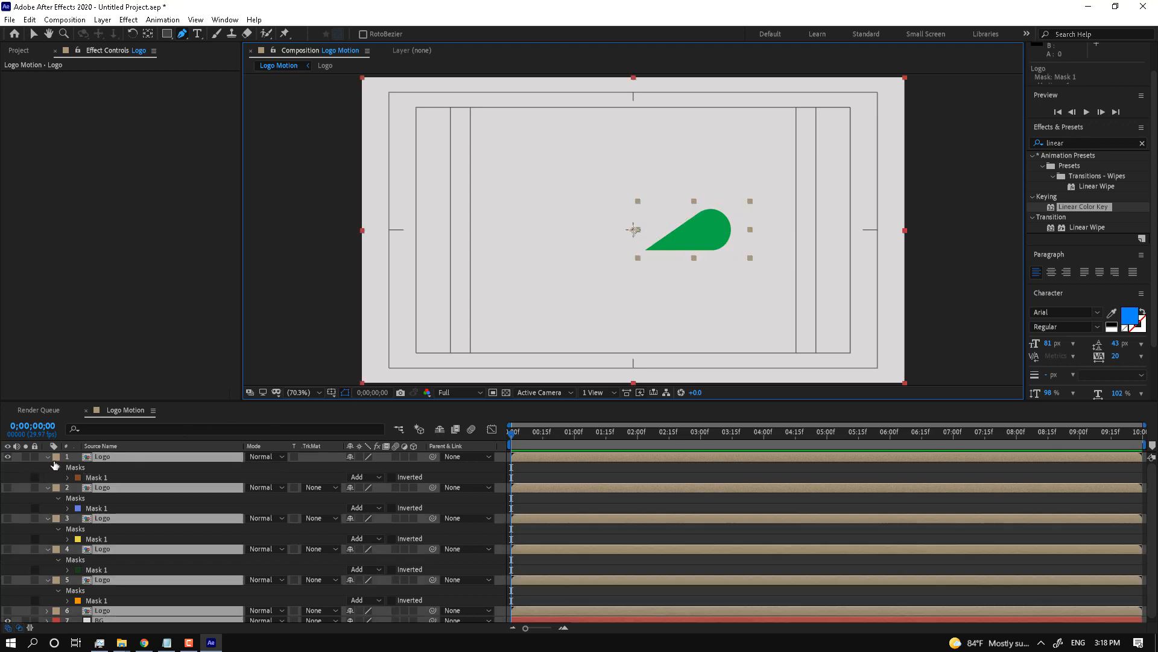
{"action": "left_click", "coordinate": [49, 458]}
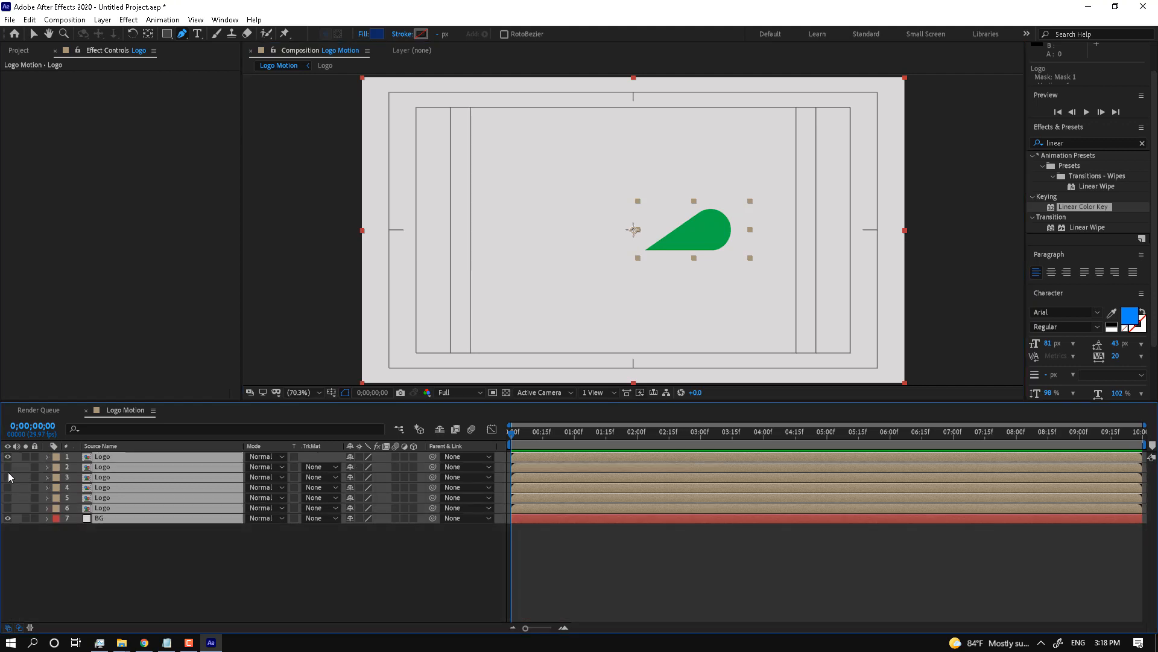
{"action": "left_click_drag", "start_coordinate": [7, 466], "coordinate": [7, 508]}
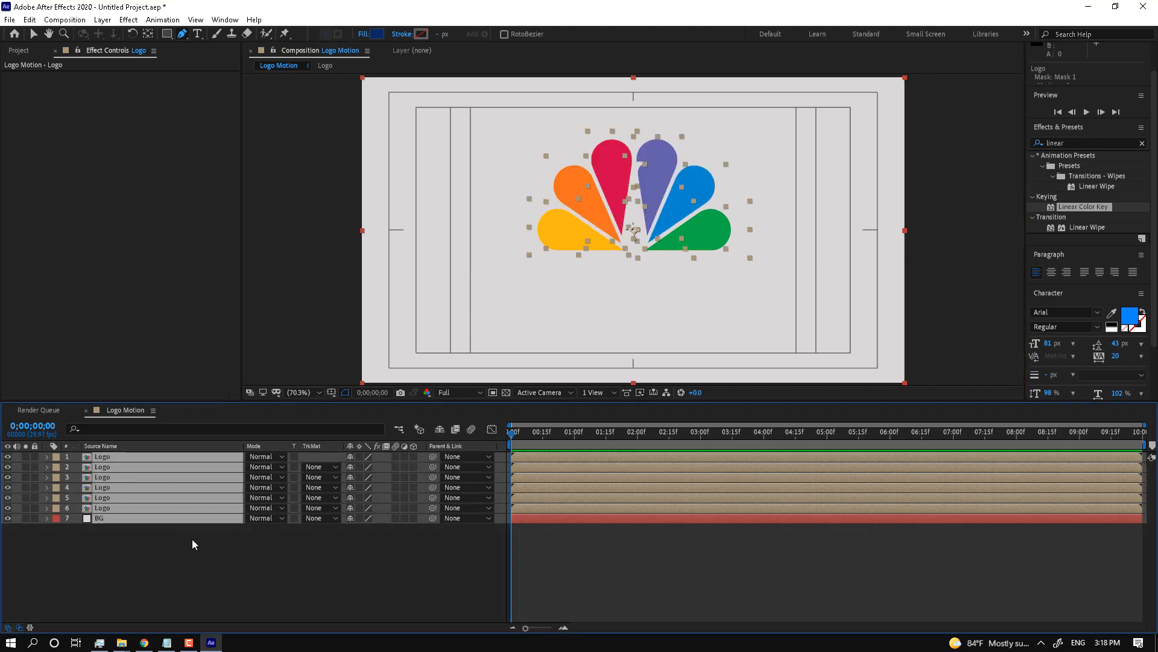
{"action": "left_click", "coordinate": [236, 533]}
{"action": "left_click", "coordinate": [102, 508]}
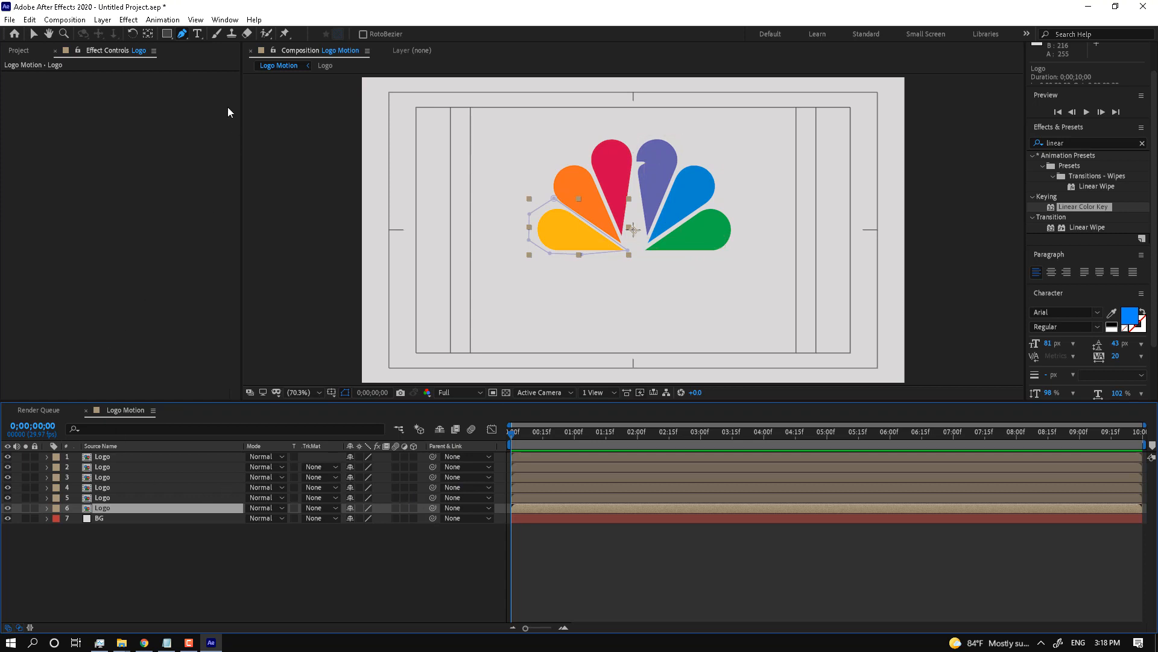
Step: With the Pan Behind tool, move the yellow, orange, red and purple feathers' anchor points to their bases
{"action": "left_click", "coordinate": [150, 36]}
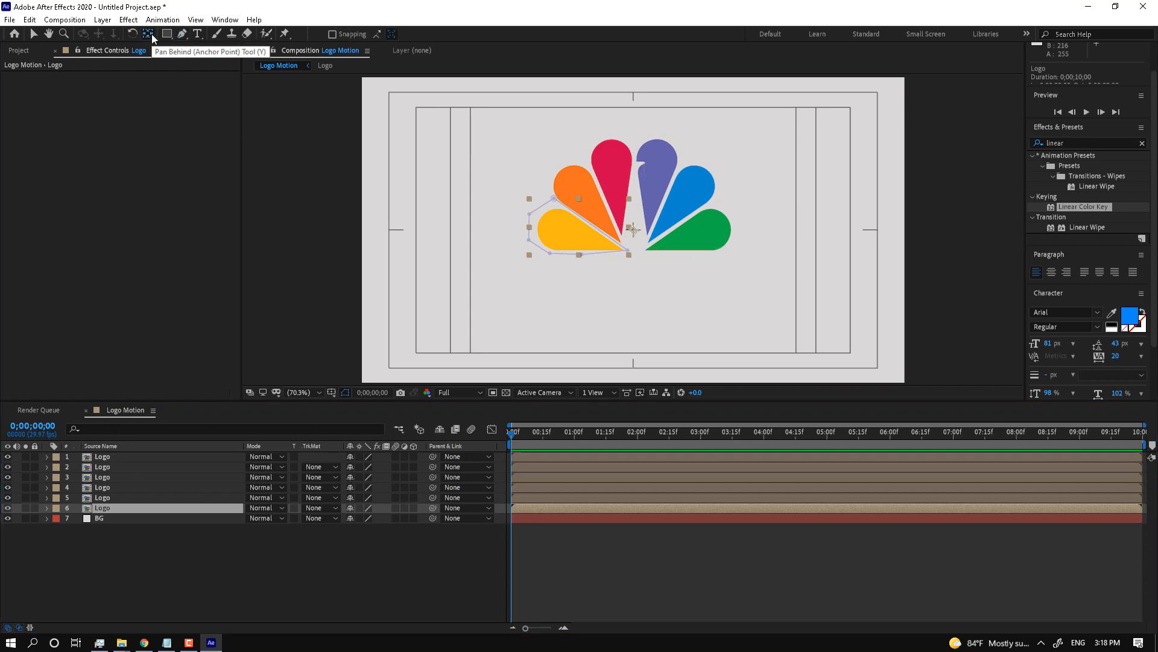
{"action": "left_click_drag", "start_coordinate": [633, 245], "coordinate": [626, 252]}
{"action": "left_click", "coordinate": [620, 208]}
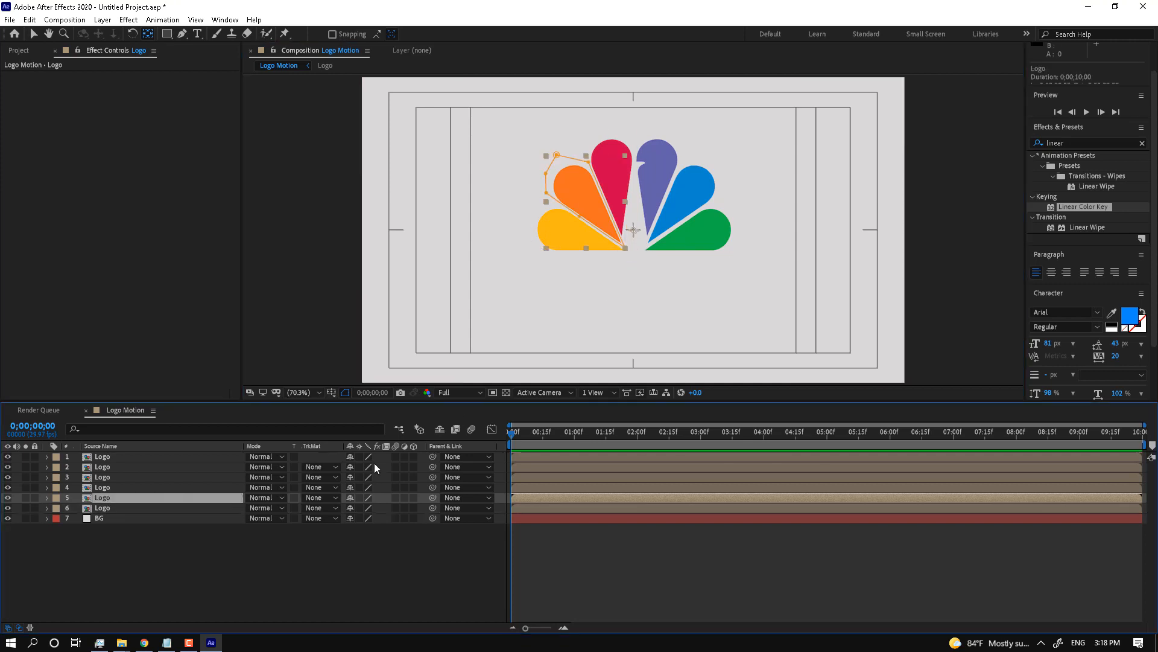
{"action": "left_click_drag", "start_coordinate": [632, 230], "coordinate": [625, 246]}
{"action": "left_click", "coordinate": [100, 488]}
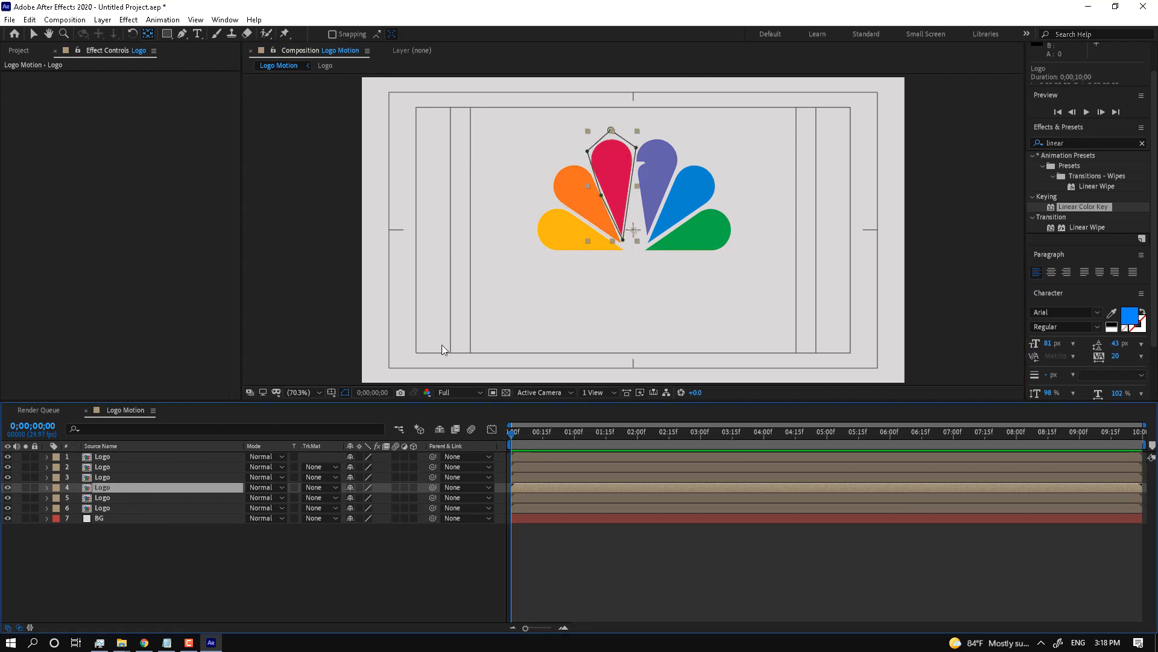
{"action": "left_click_drag", "start_coordinate": [630, 226], "coordinate": [626, 239]}
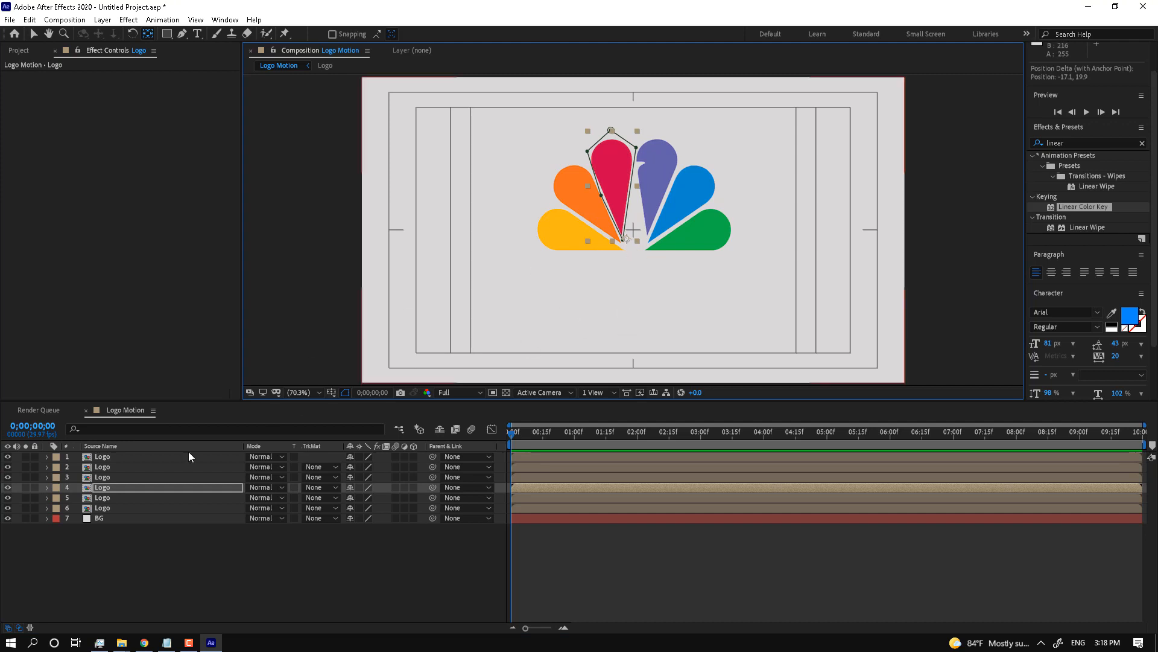
{"action": "left_click", "coordinate": [660, 144]}
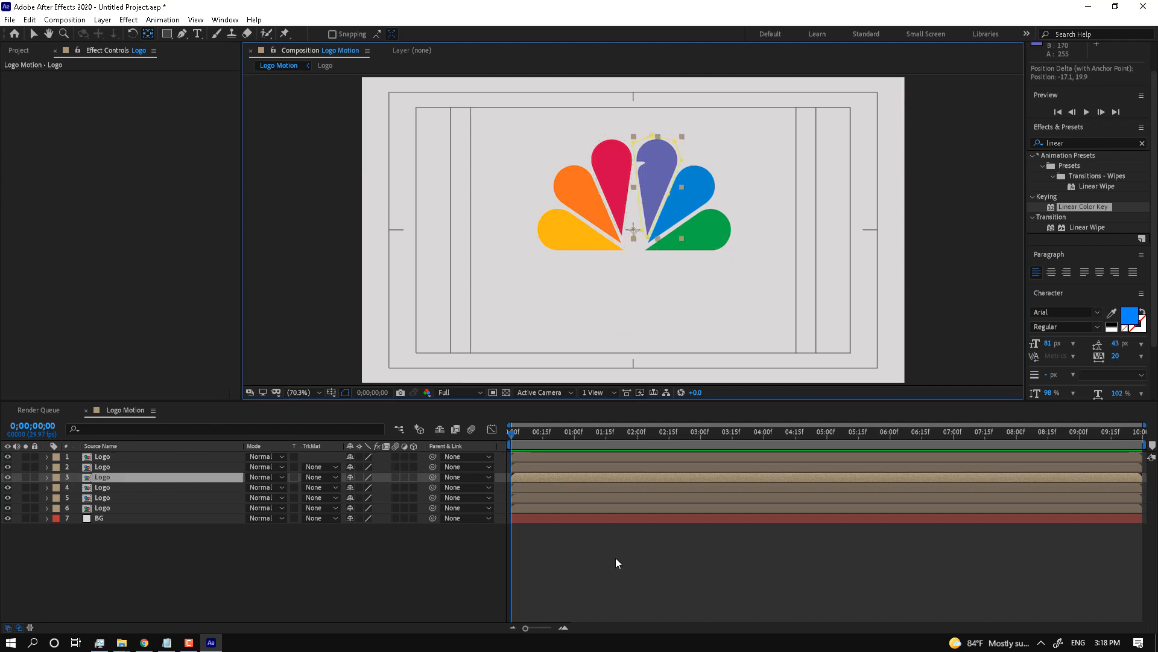
{"action": "left_click_drag", "start_coordinate": [633, 230], "coordinate": [645, 237]}
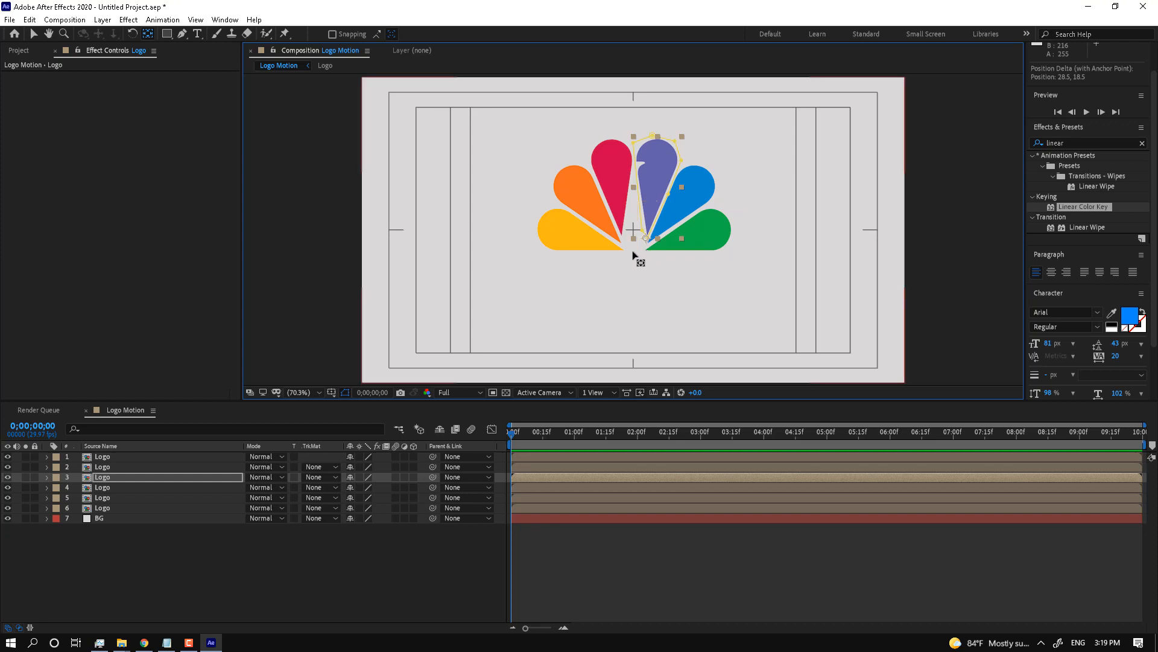
Step: Readjust the orange and purple feathers' anchor points at their bottom tips
{"action": "left_click", "coordinate": [593, 247]}
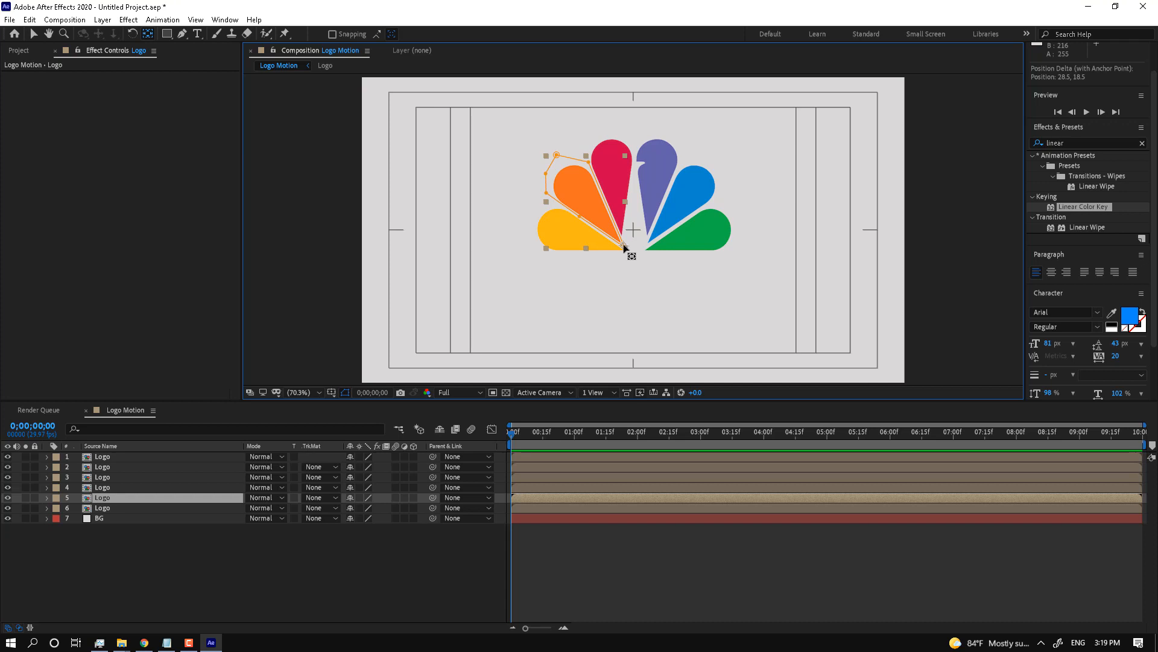
{"action": "left_click_drag", "start_coordinate": [624, 247], "coordinate": [636, 249]}
{"action": "left_click", "coordinate": [566, 251]}
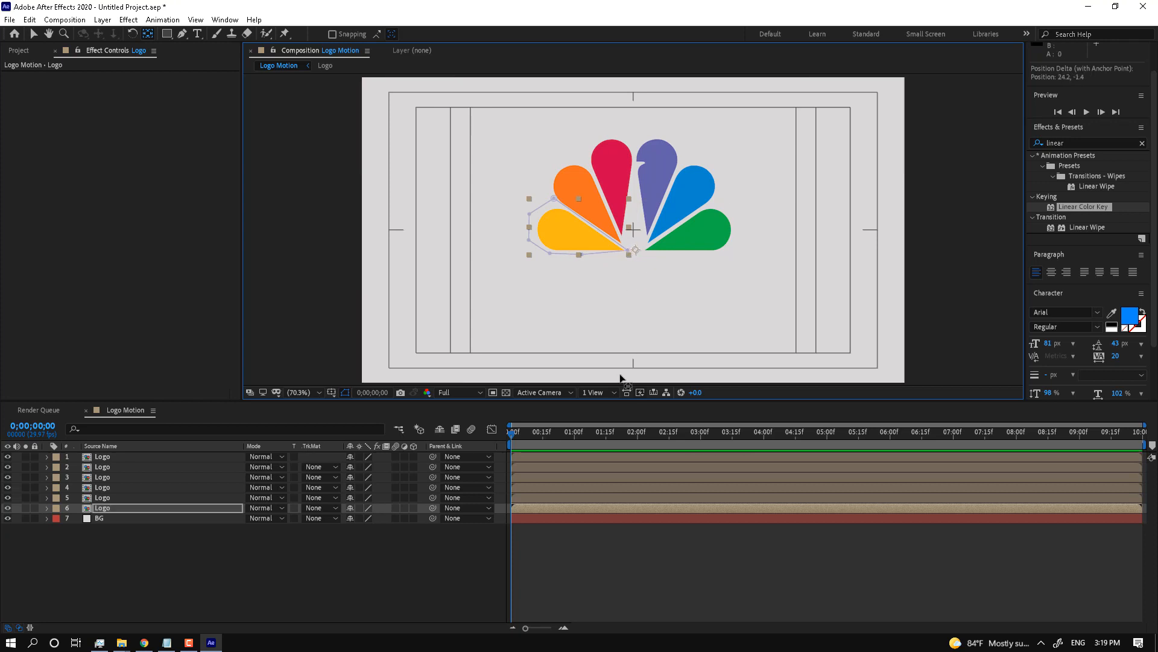
{"action": "left_click", "coordinate": [628, 231]}
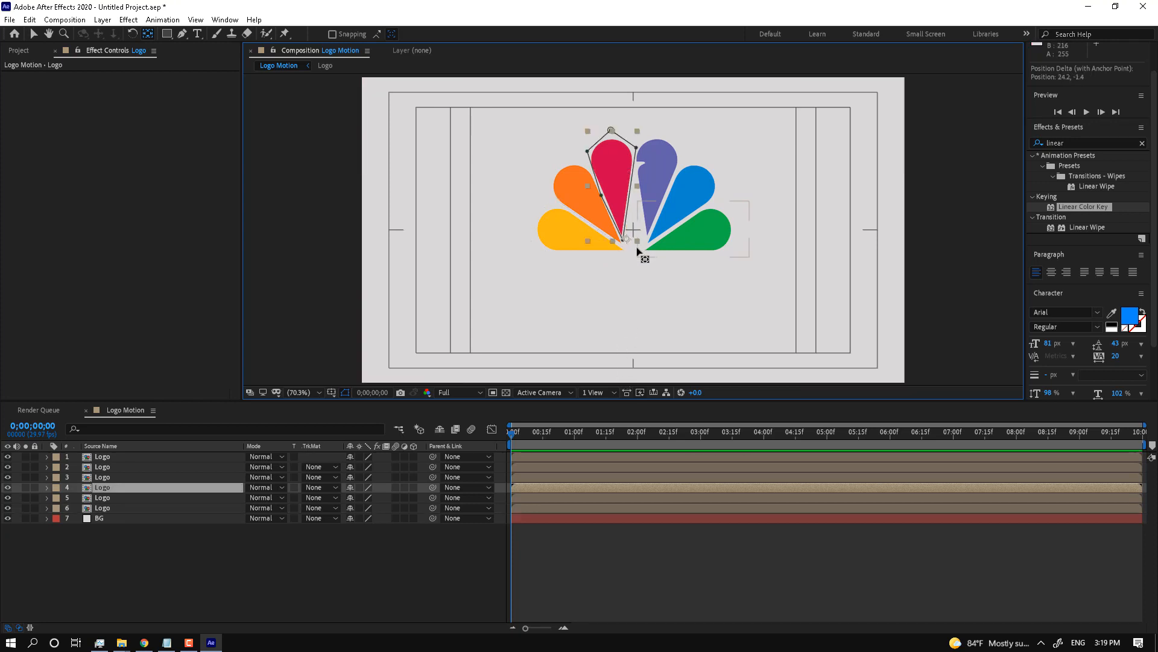
{"action": "key", "text": "Return"}
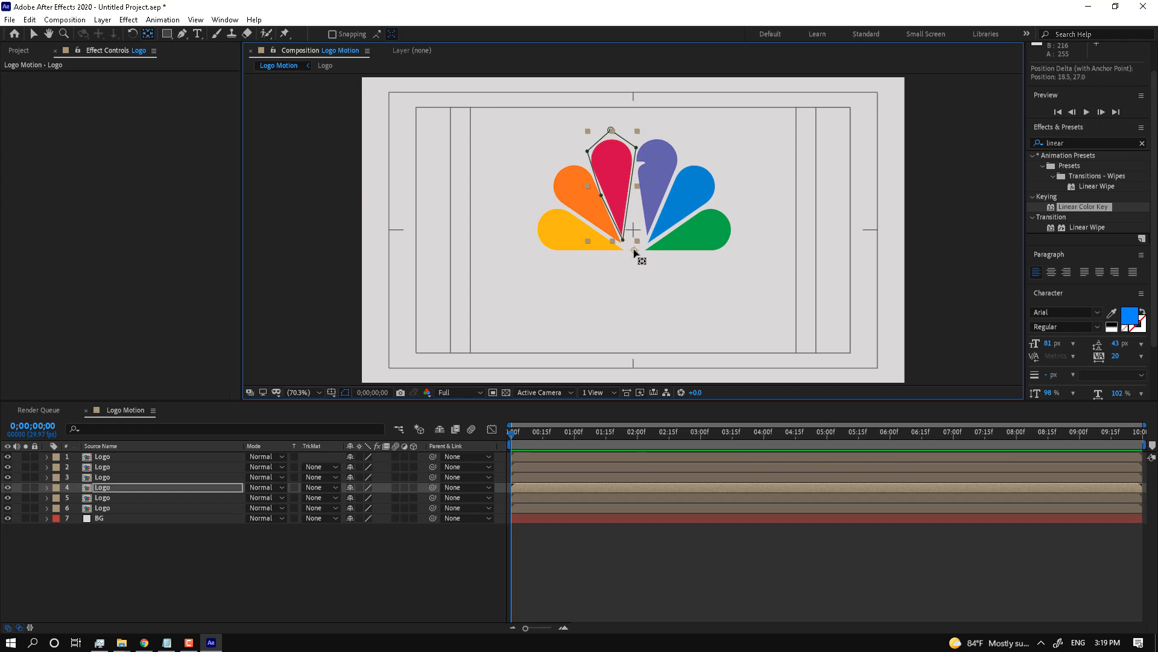
{"action": "left_click", "coordinate": [657, 156]}
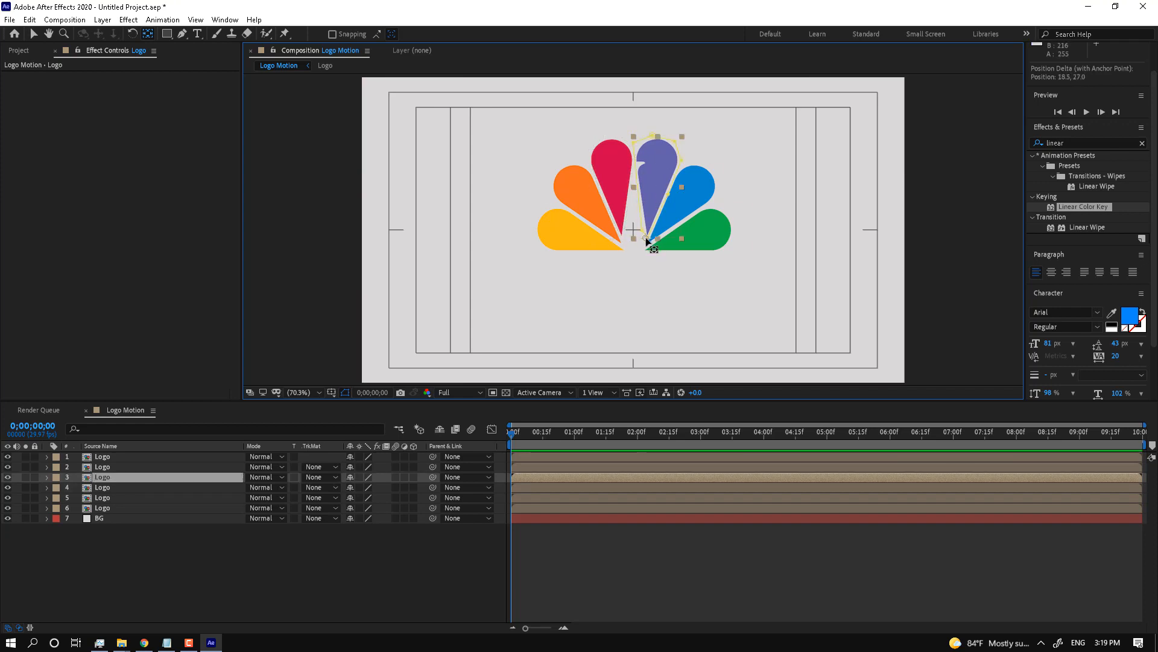
{"action": "left_click_drag", "start_coordinate": [639, 252], "coordinate": [635, 250]}
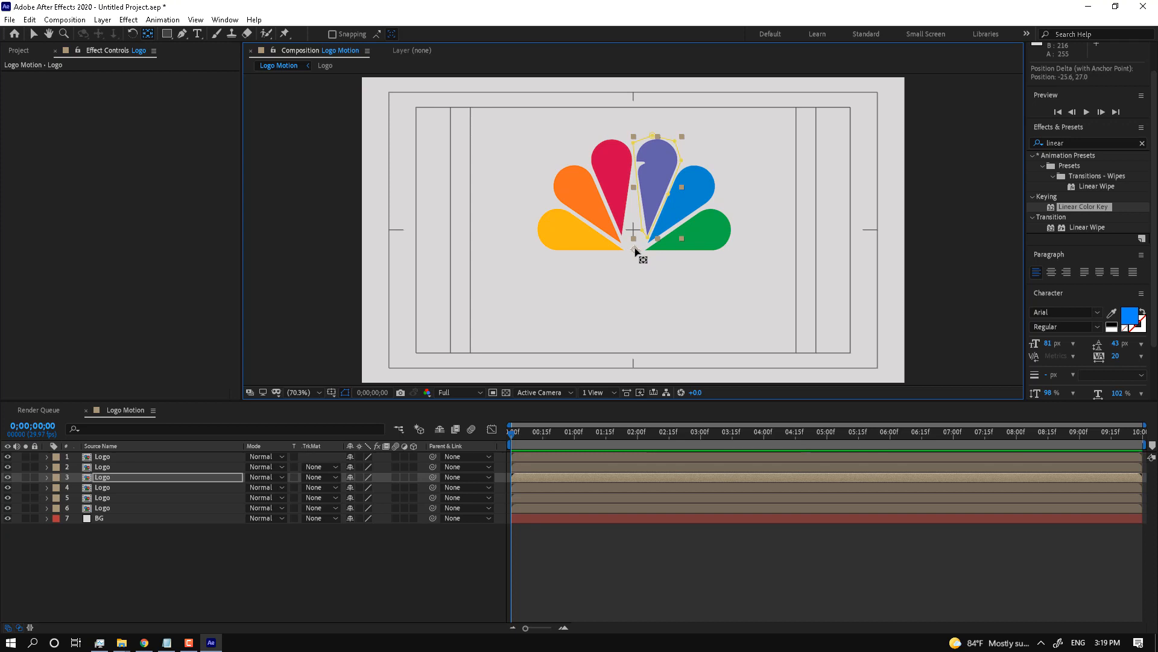
Step: Move the blue and green feathers' anchor points down to their bases
{"action": "left_click", "coordinate": [702, 193]}
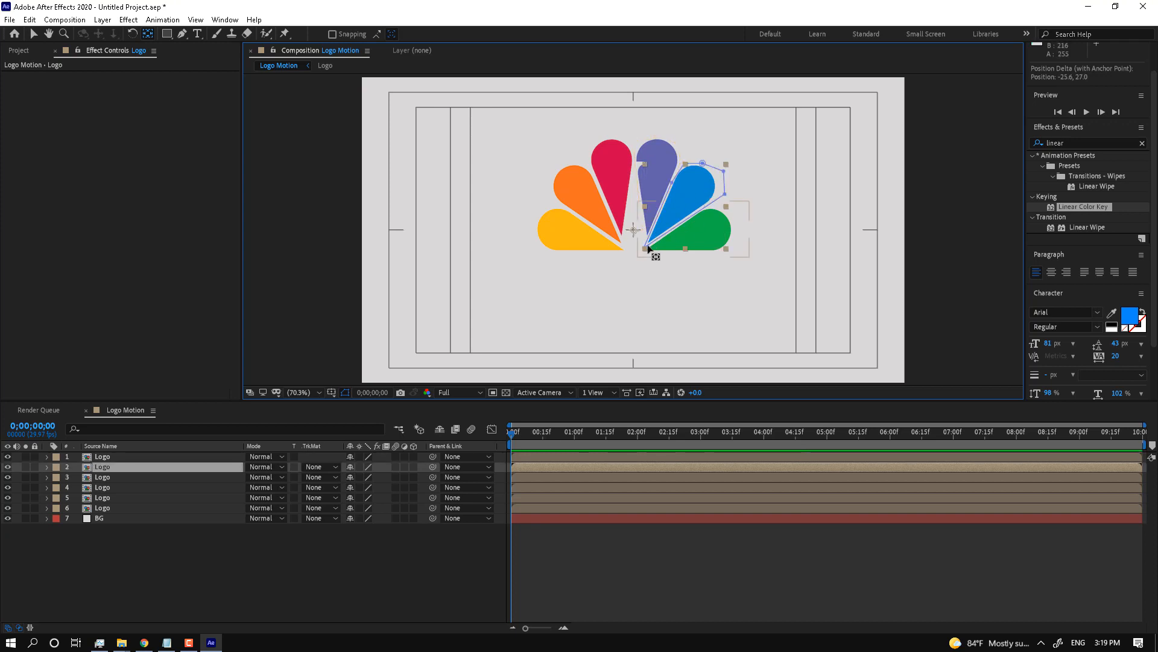
{"action": "left_click_drag", "start_coordinate": [632, 234], "coordinate": [634, 251]}
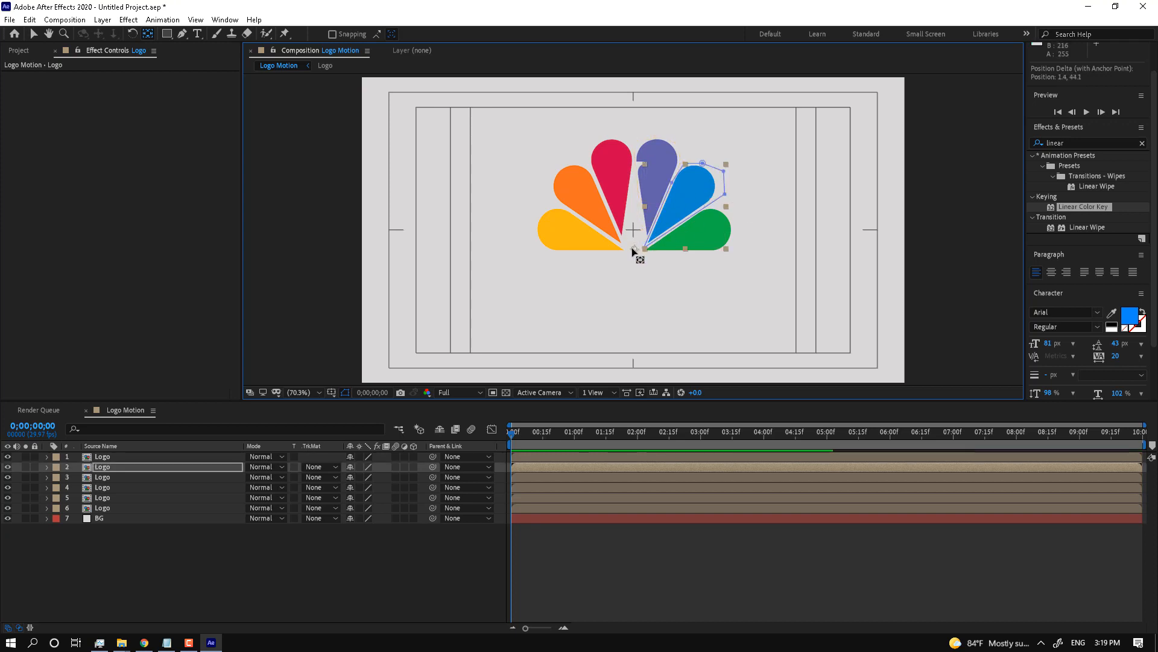
{"action": "left_click", "coordinate": [730, 228]}
{"action": "left_click_drag", "start_coordinate": [633, 230], "coordinate": [634, 250]}
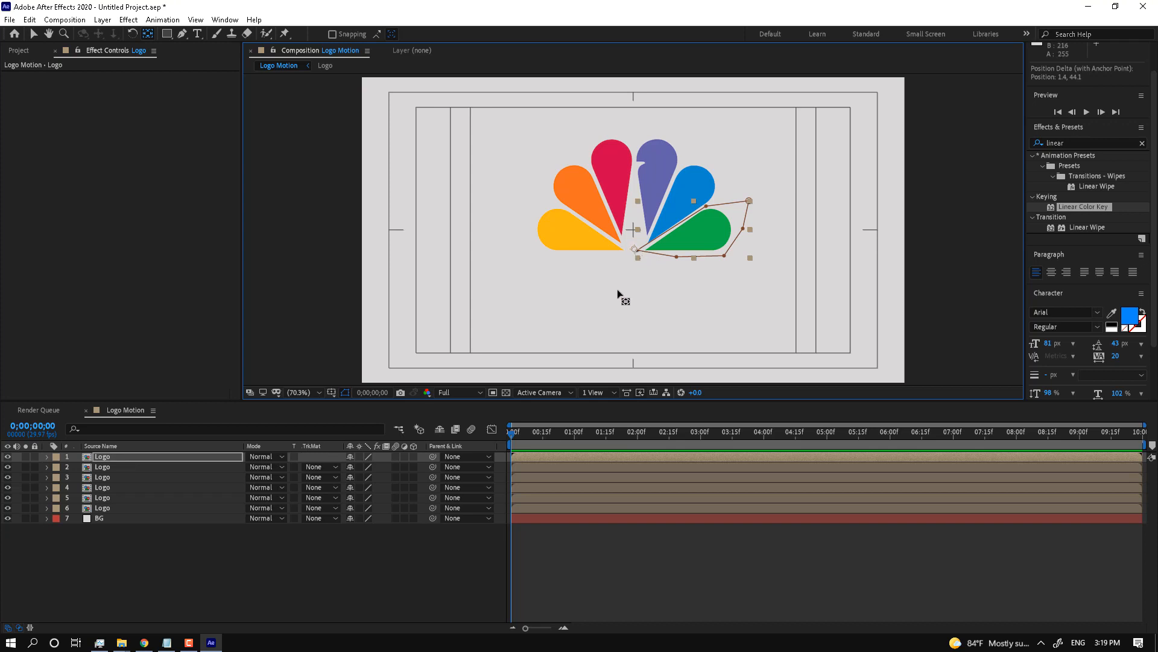
{"action": "left_click", "coordinate": [402, 581]}
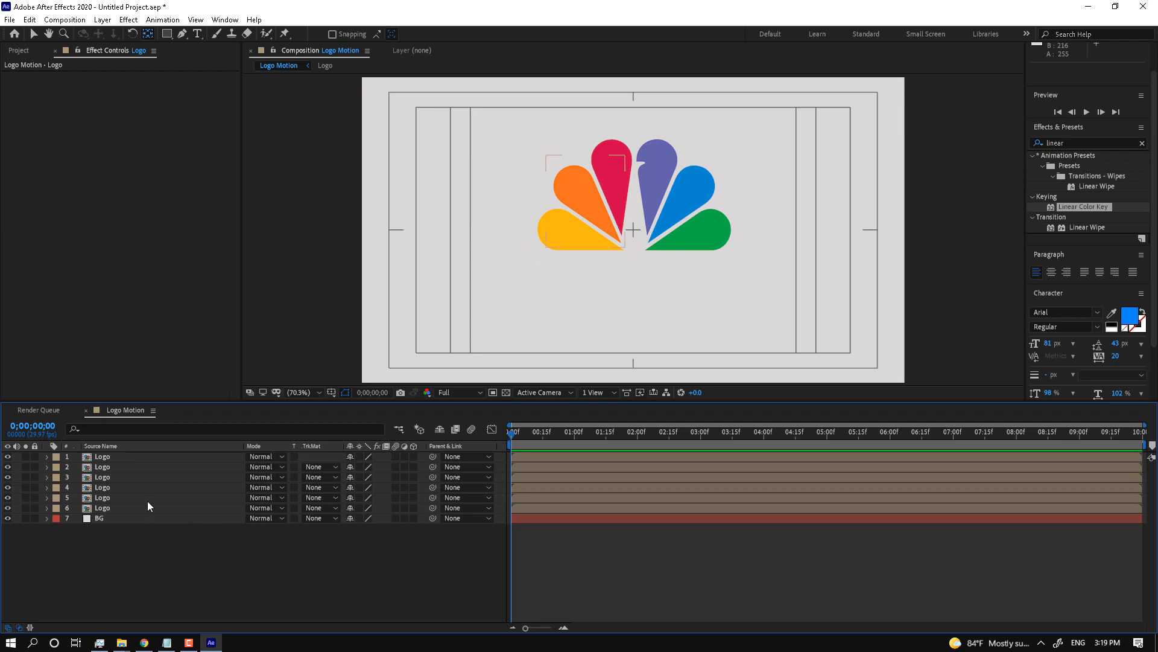
{"action": "left_click", "coordinate": [128, 506]}
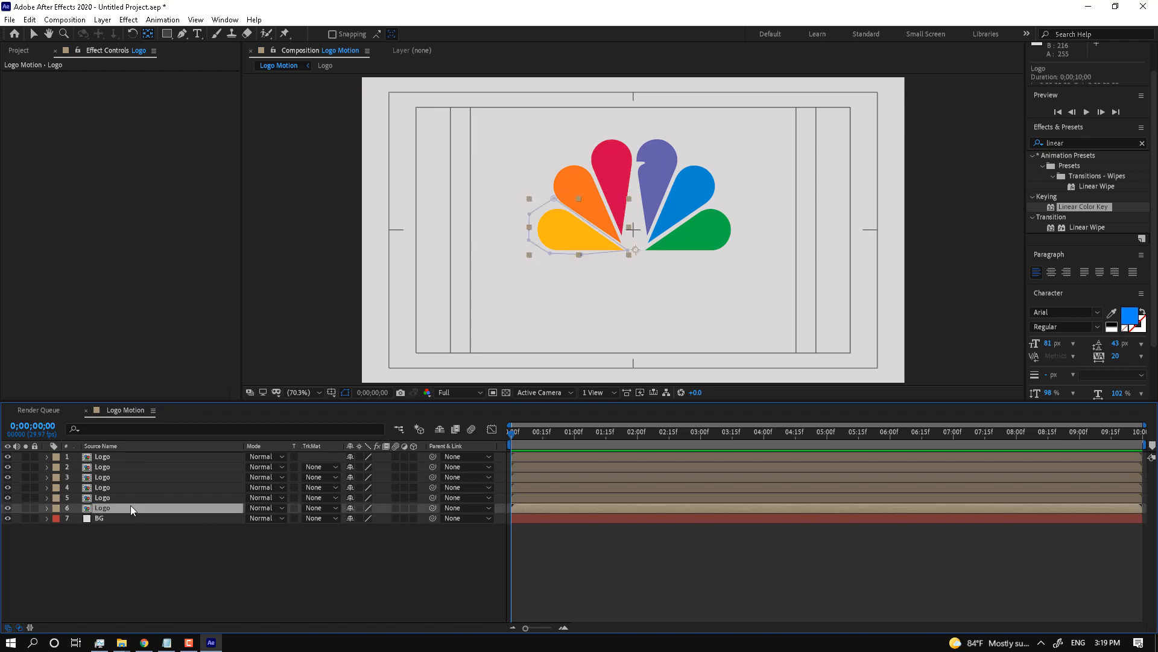
Step: Keyframe the yellow petal's Scale at 0% at one second, then 100% a few frames later
{"action": "key", "text": "s"}
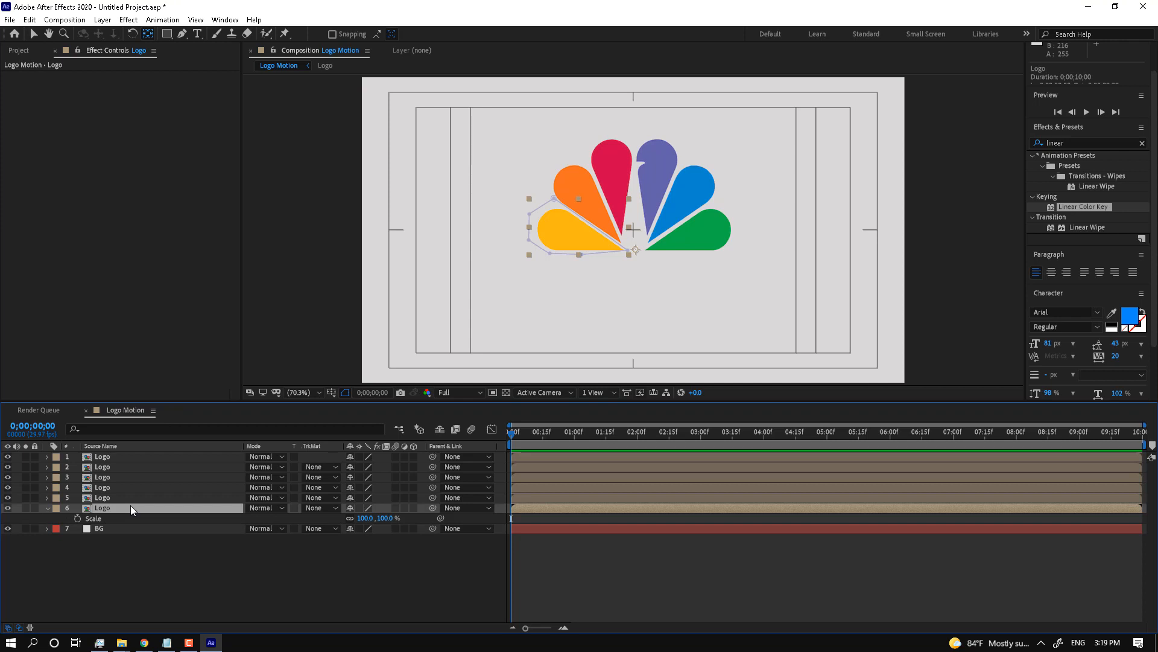
{"action": "left_click", "coordinate": [574, 434]}
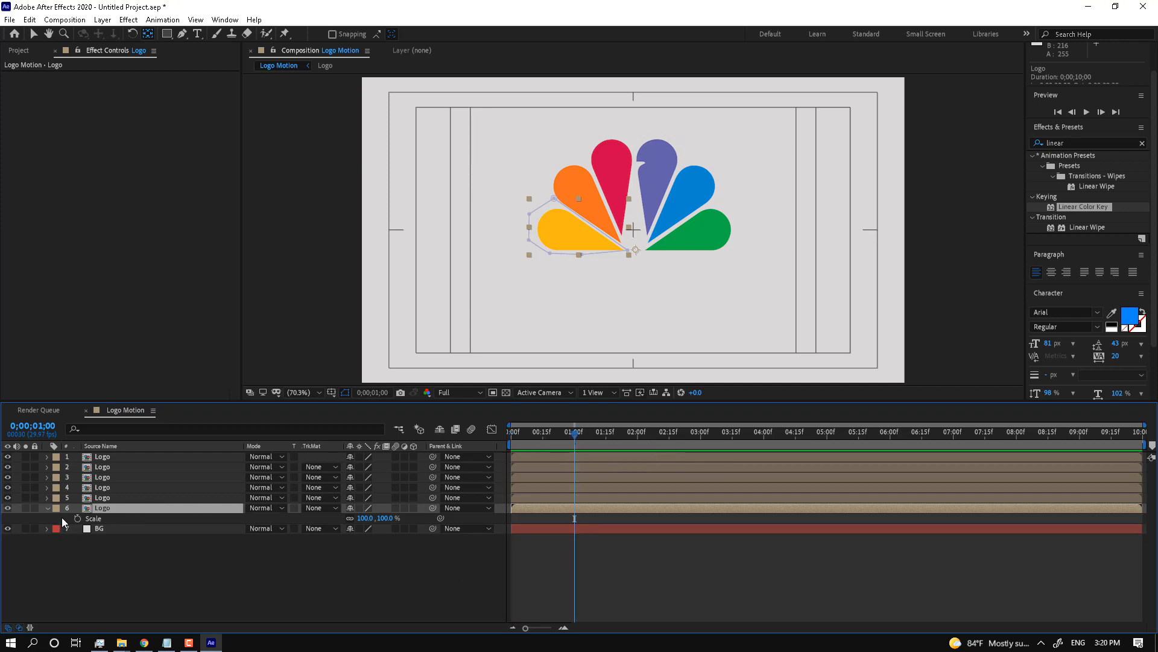
{"action": "left_click", "coordinate": [76, 518]}
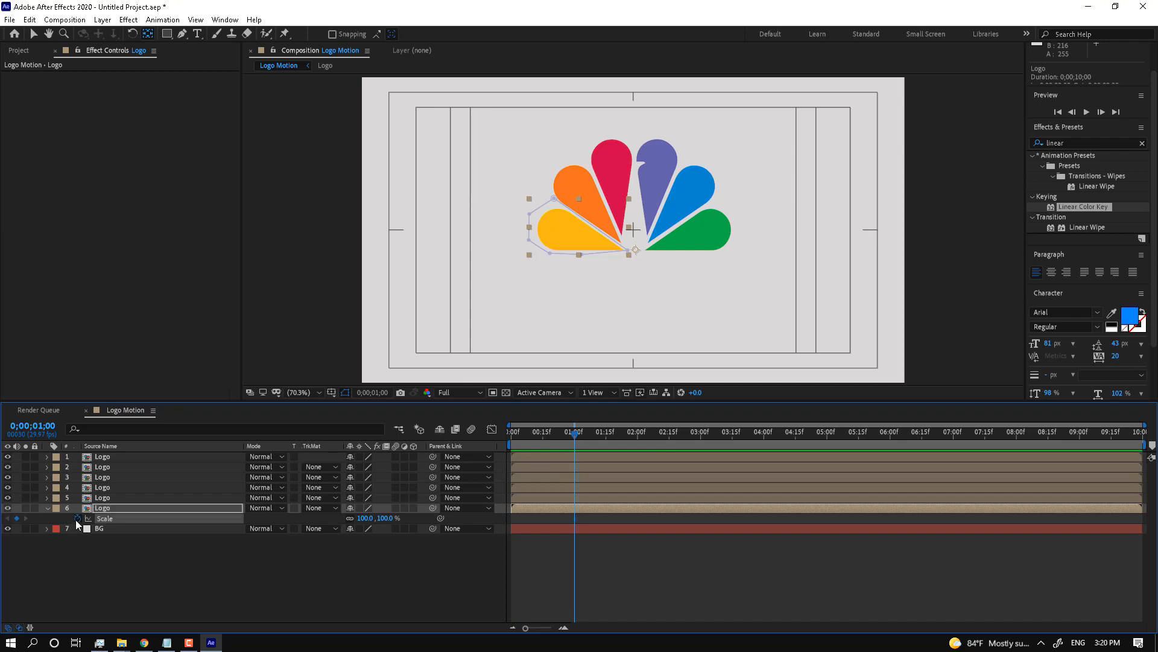
{"action": "left_click", "coordinate": [386, 517]}
{"action": "type", "text": "0"}
{"action": "key", "text": "Return"}
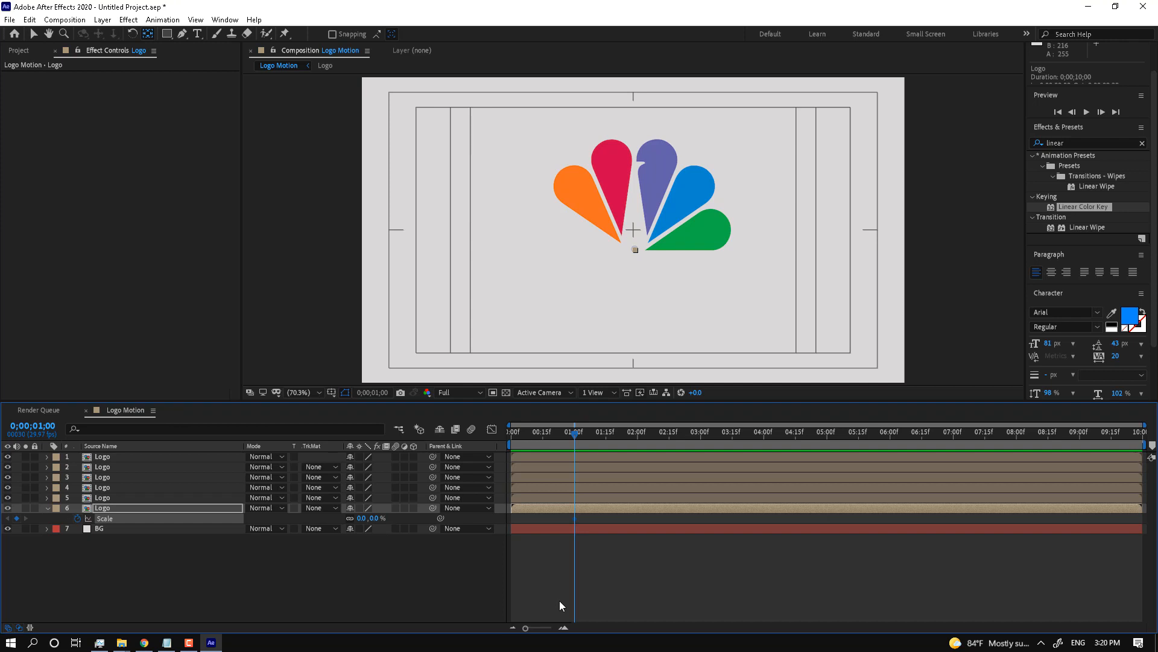
{"action": "key", "text": "Page_Down"}
{"action": "key", "text": "Page_Down"}
{"action": "key", "text": "Page_Down"}
{"action": "key", "text": "Page_Down"}
{"action": "key", "text": "Page_Down"}
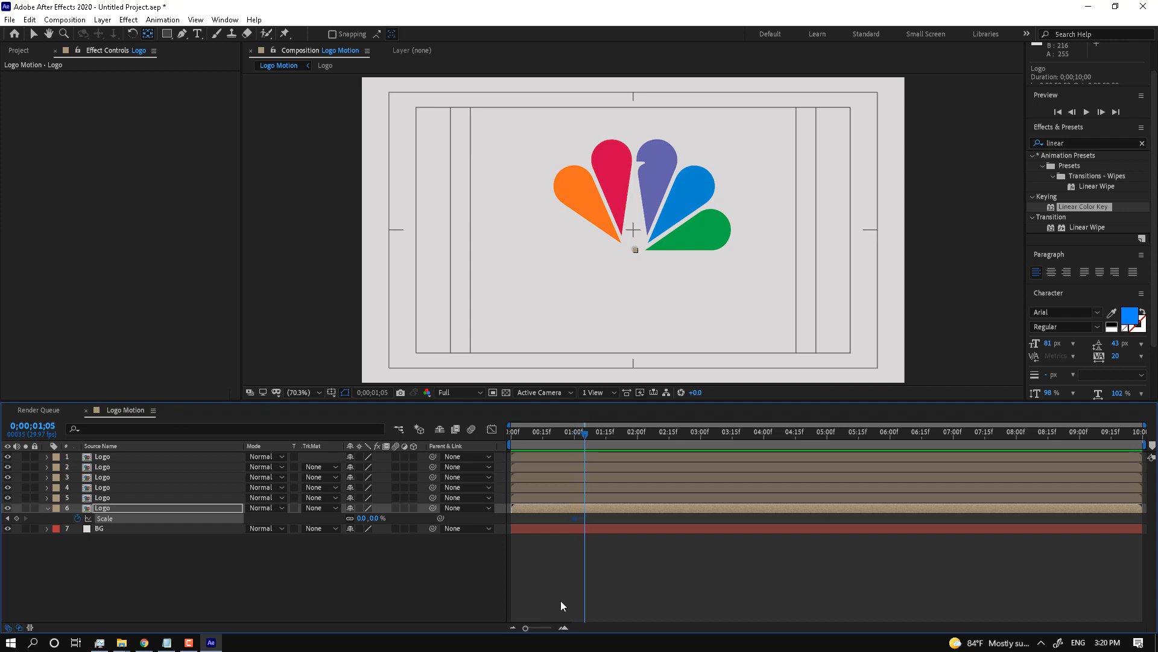
{"action": "left_click", "coordinate": [377, 519]}
{"action": "type", "text": "100"}
{"action": "key", "text": "Return"}
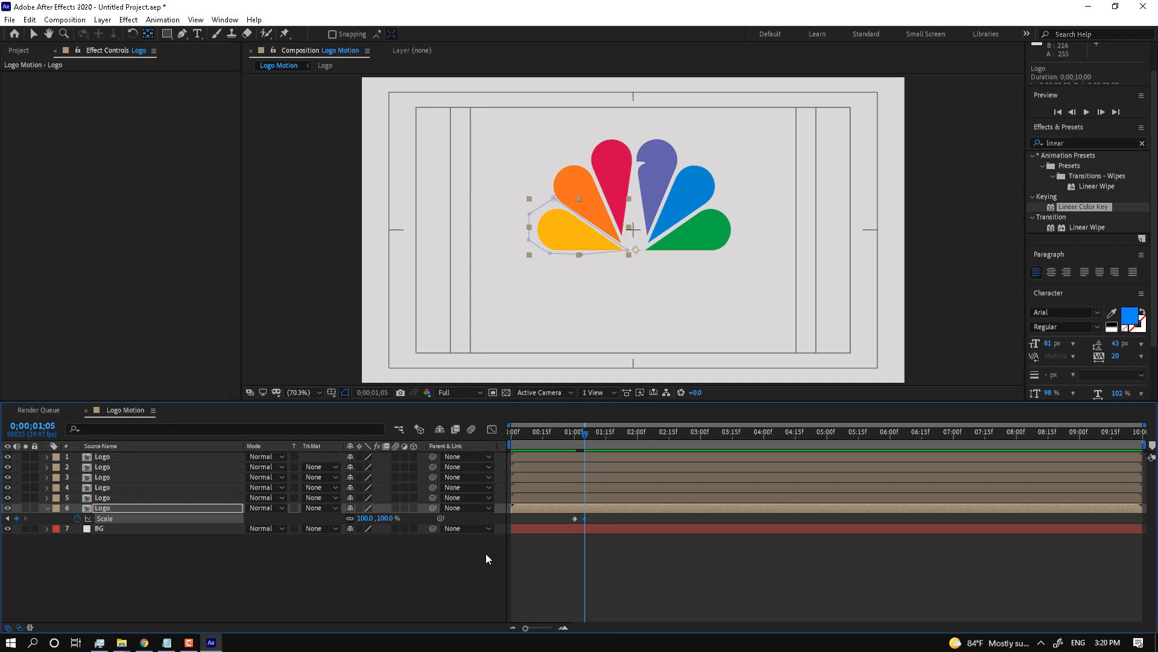
Step: Add Scale keyframes dipping to 95% and settling at 100% three frames apart
{"action": "key", "text": "Page_Down"}
{"action": "key", "text": "Page_Down"}
{"action": "key", "text": "Page_Down"}
{"action": "left_click", "coordinate": [380, 517]}
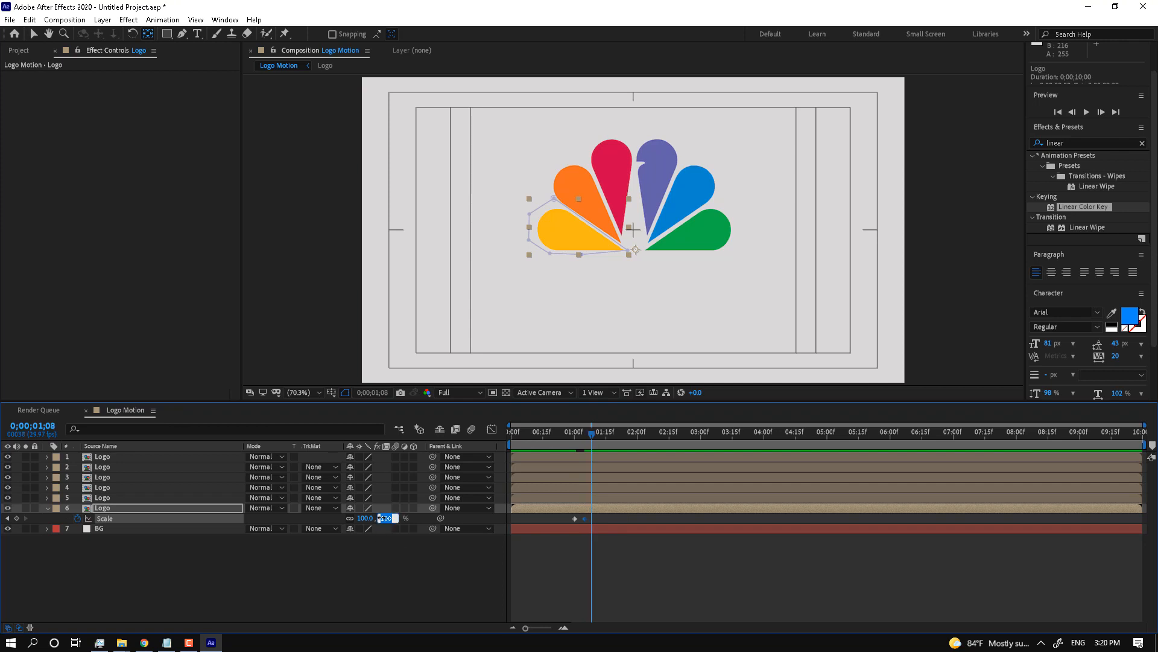
{"action": "type", "text": "95"}
{"action": "key", "text": "Return"}
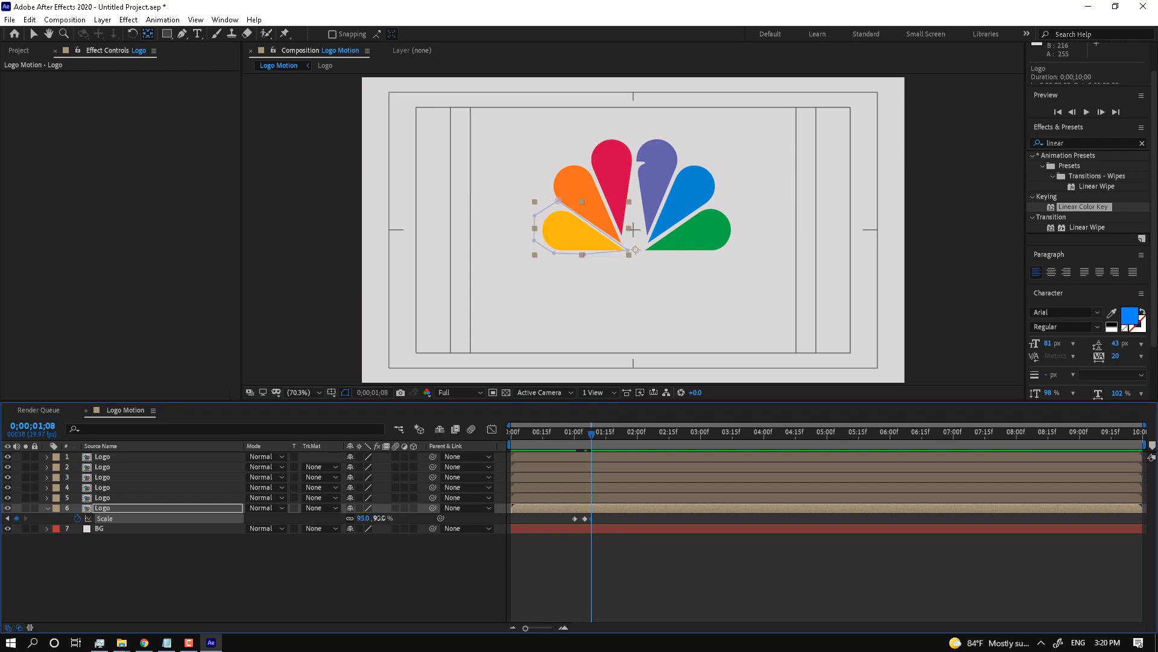
{"action": "key", "text": "Page_Down"}
{"action": "key", "text": "Page_Down"}
{"action": "key", "text": "Page_Down"}
{"action": "left_click", "coordinate": [380, 517]}
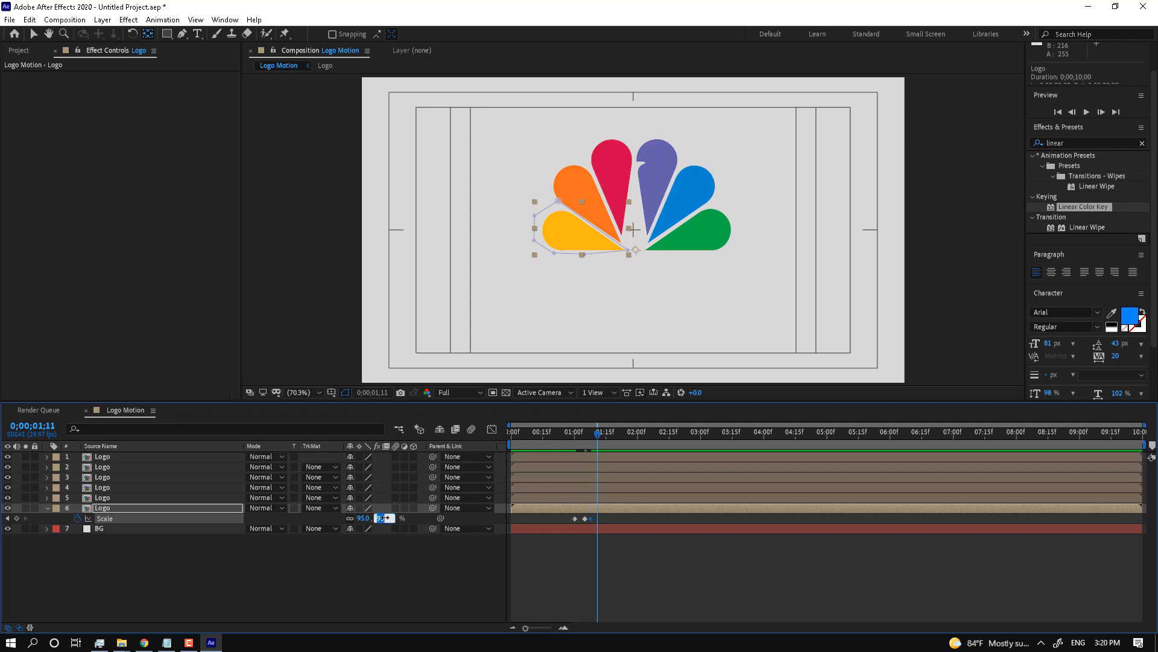
{"action": "type", "text": "100"}
{"action": "key", "text": "Return"}
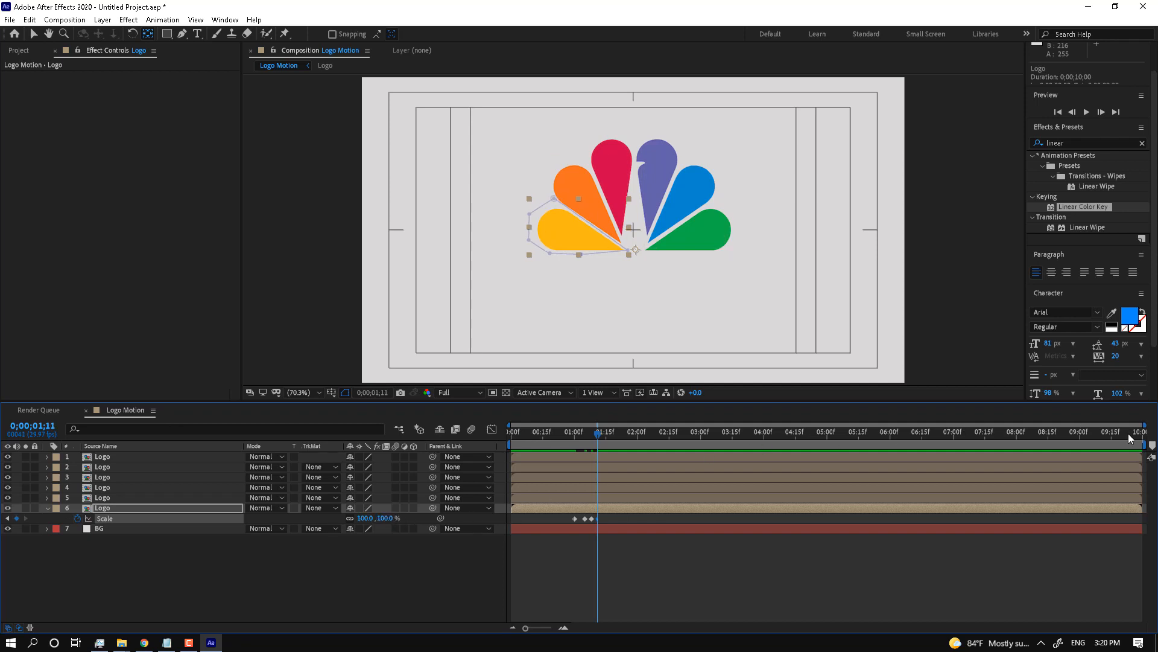
Step: Set the work area to 0;00;00;11–0;00;02;09 and preview the yellow petal's pop-in
{"action": "left_click_drag", "start_coordinate": [1144, 445], "coordinate": [637, 445]}
{"action": "left_click_drag", "start_coordinate": [531, 445], "coordinate": [553, 444]}
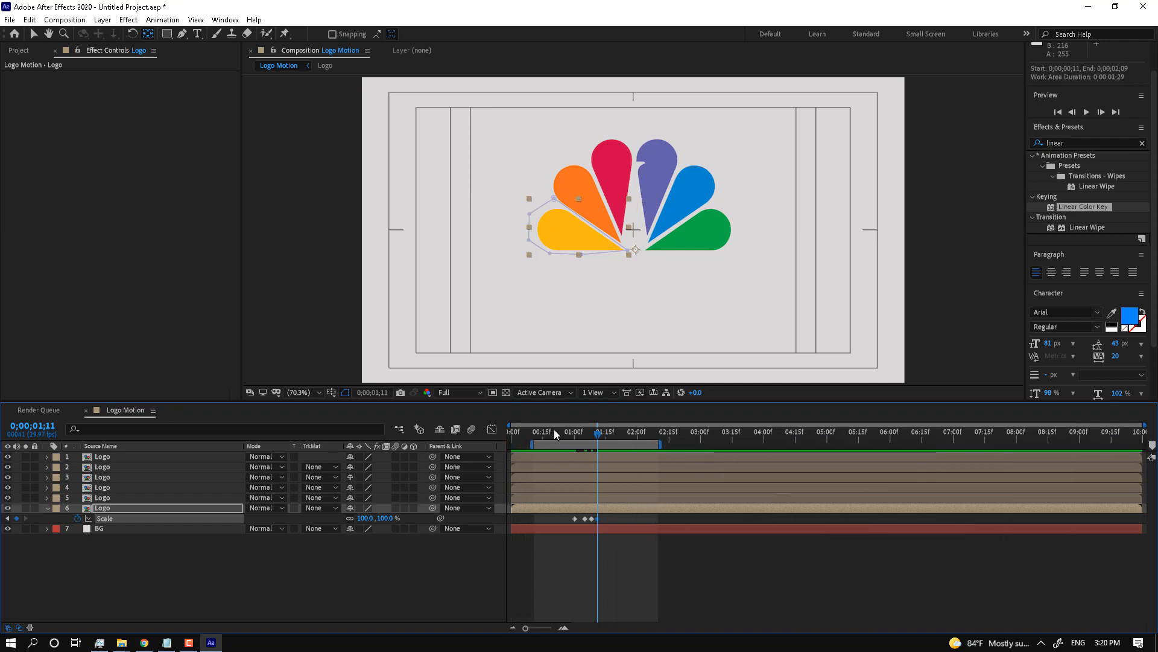
{"action": "left_click", "coordinate": [554, 430]}
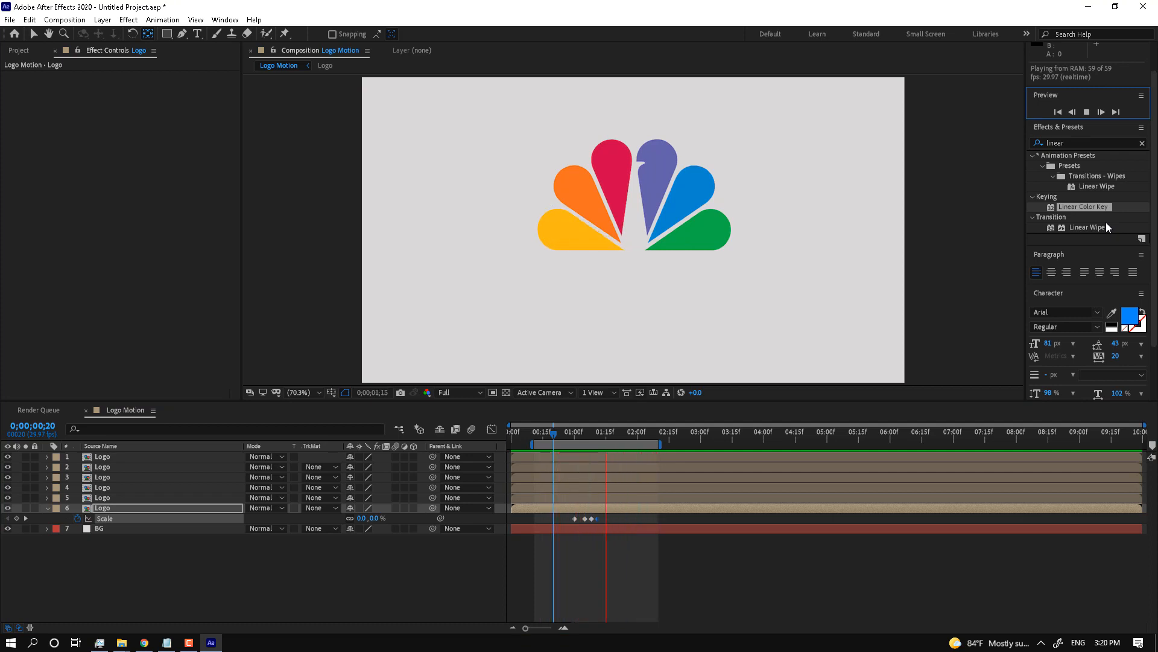
{"action": "left_click", "coordinate": [578, 436]}
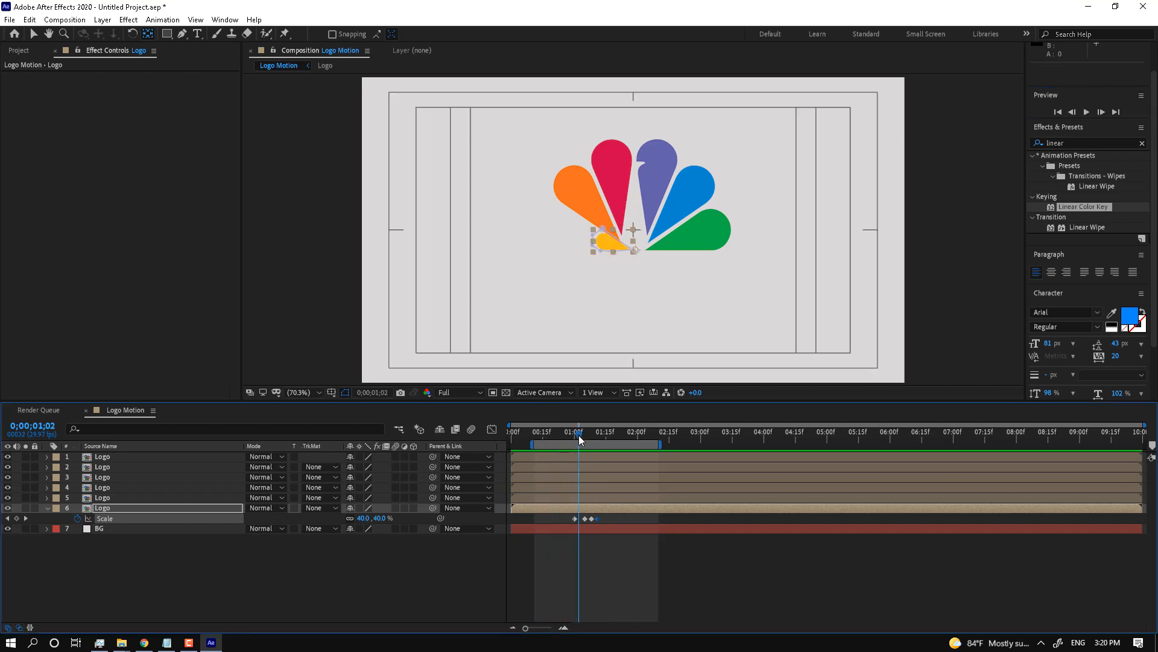
{"action": "left_click_drag", "start_coordinate": [578, 435], "coordinate": [596, 435]}
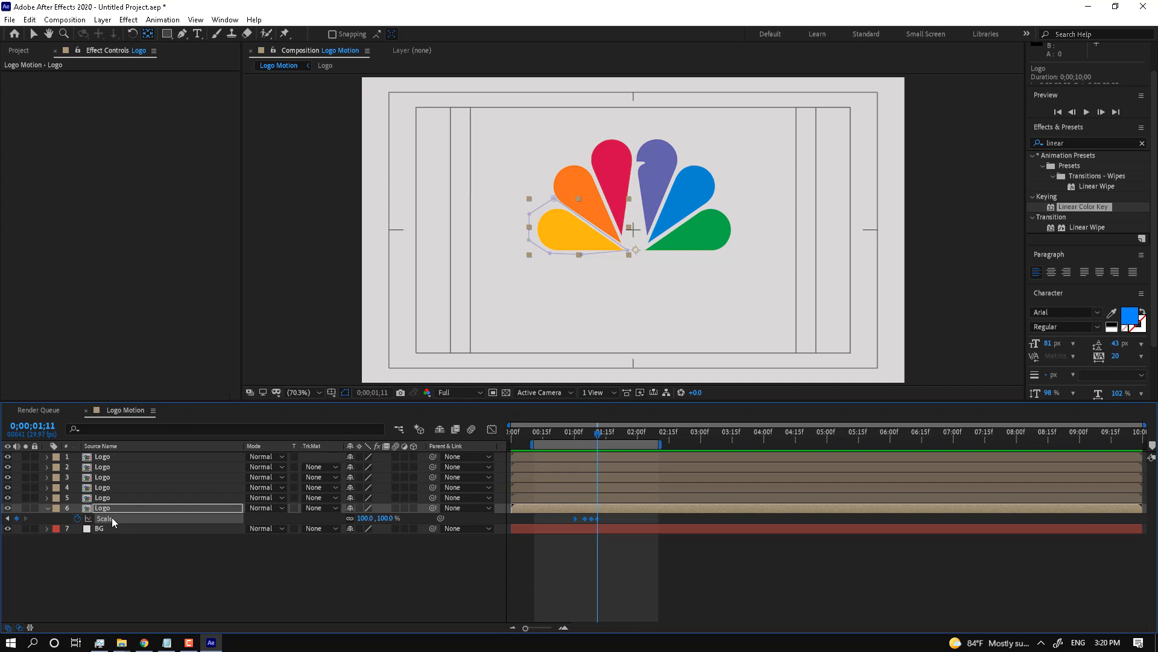
Step: Copy the yellow petal's scale keyframes and paste them onto the orange petal at 1;05
{"action": "key", "text": "ctrl+c"}
{"action": "key", "text": "v"}
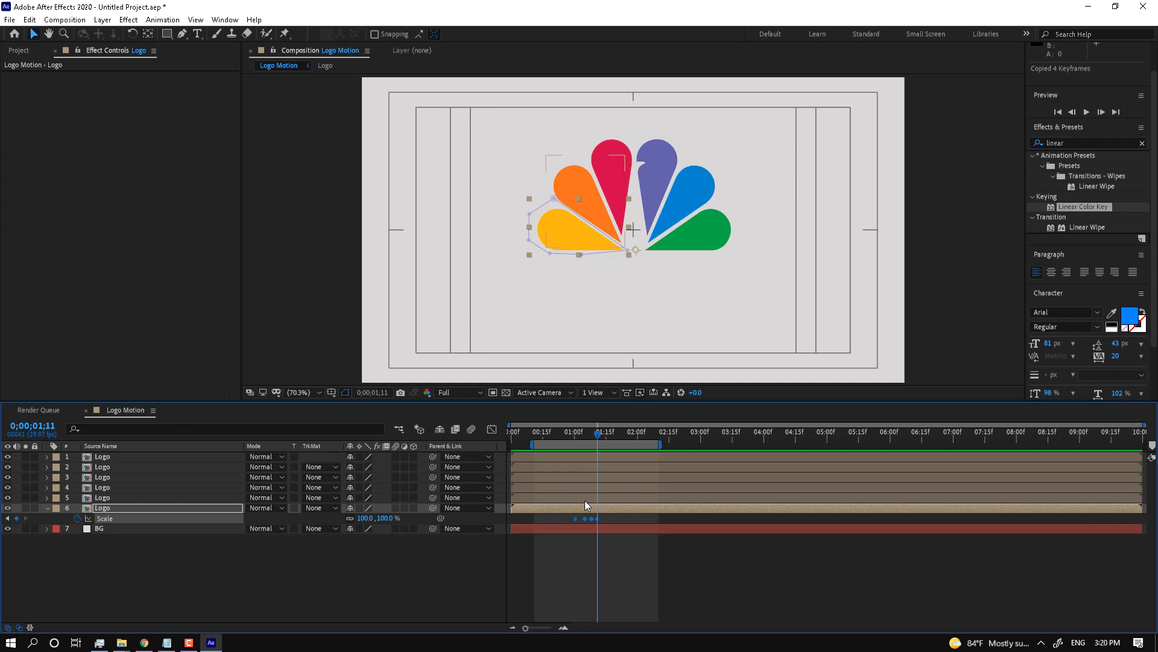
{"action": "left_click", "coordinate": [589, 501]}
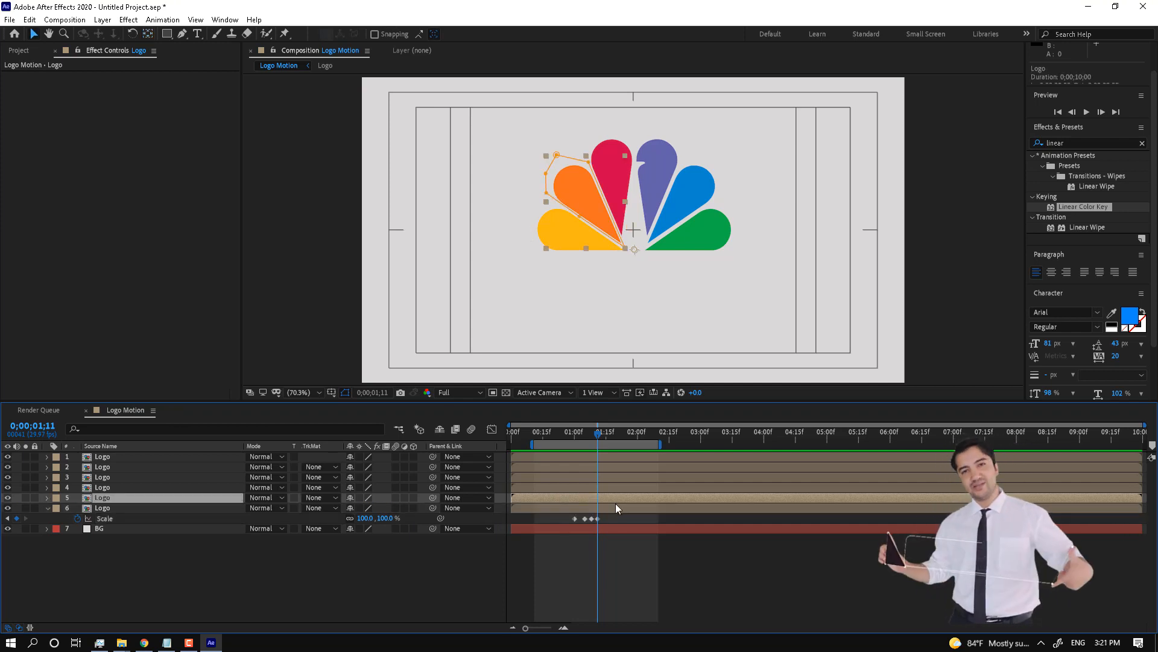
{"action": "key", "text": "s"}
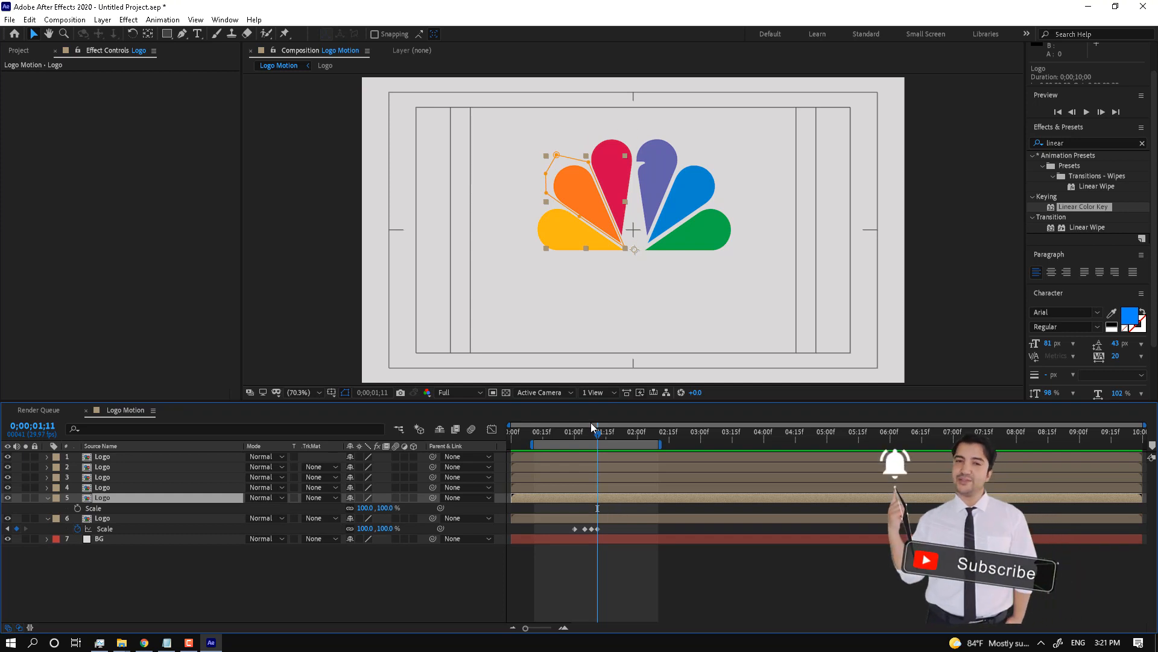
{"action": "left_click_drag", "start_coordinate": [597, 434], "coordinate": [584, 433]}
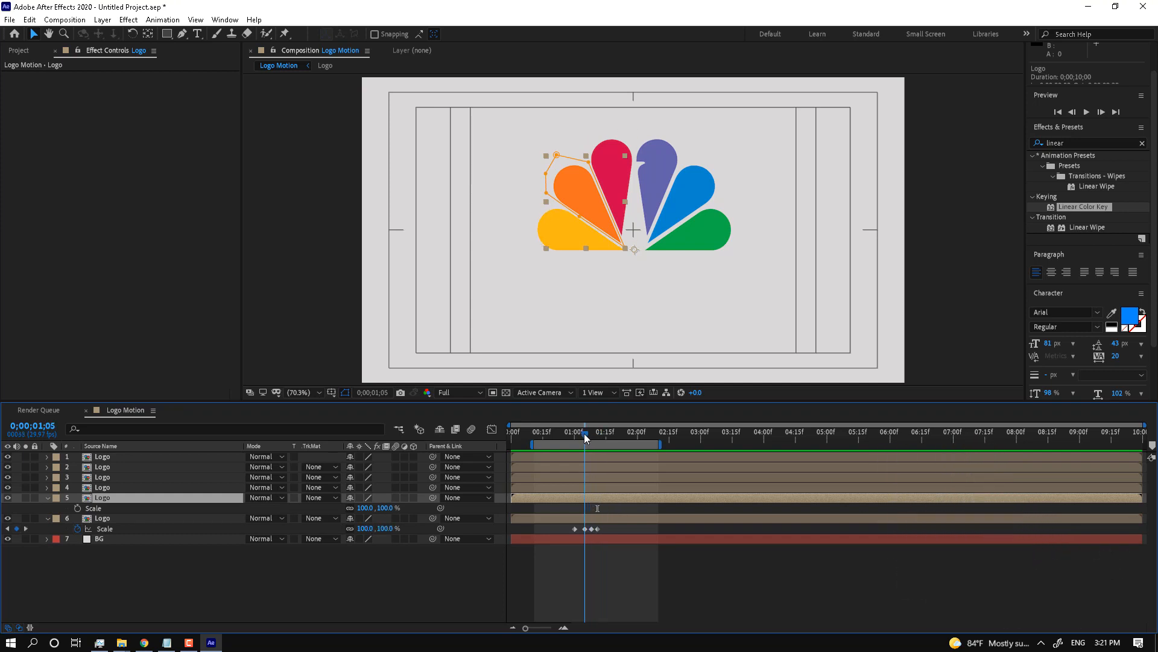
{"action": "left_click", "coordinate": [93, 510]}
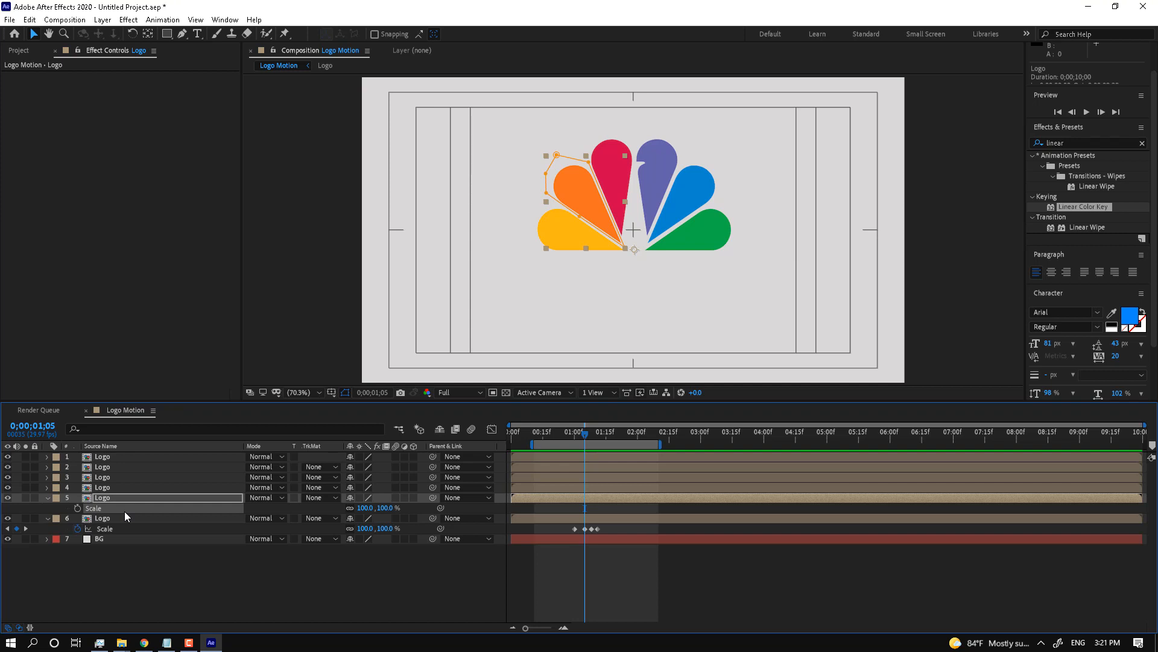
{"action": "key", "text": "ctrl+v"}
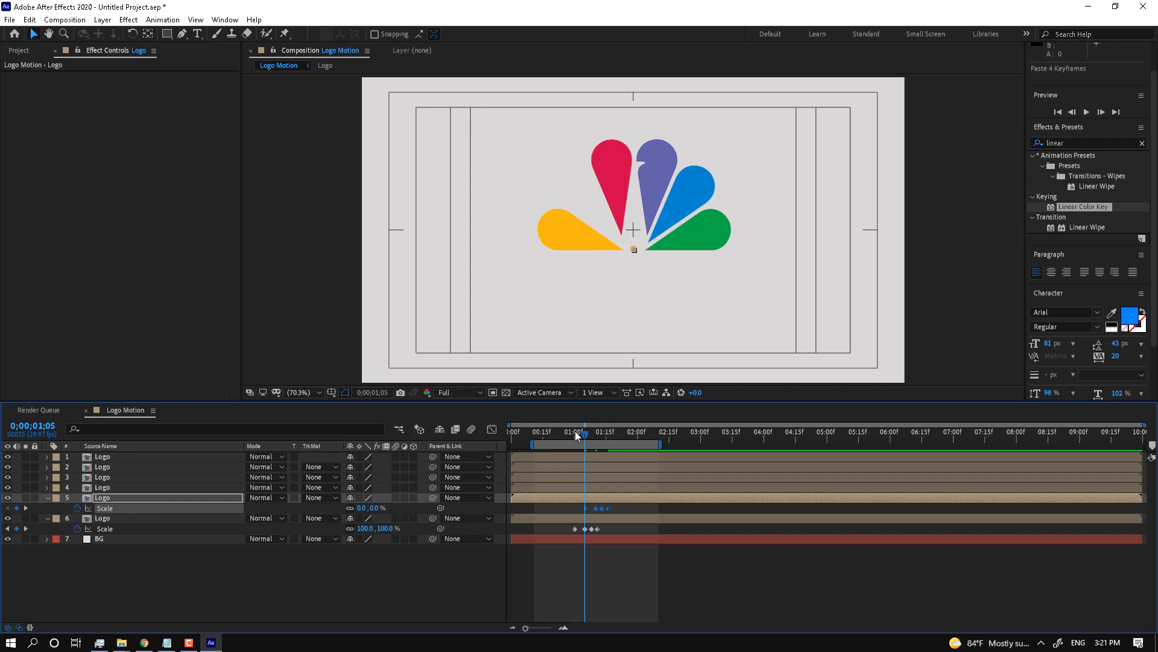
Step: Paste the scale keyframes onto the red petal at 1;10 and the purple petal five frames later
{"action": "left_click", "coordinate": [602, 486]}
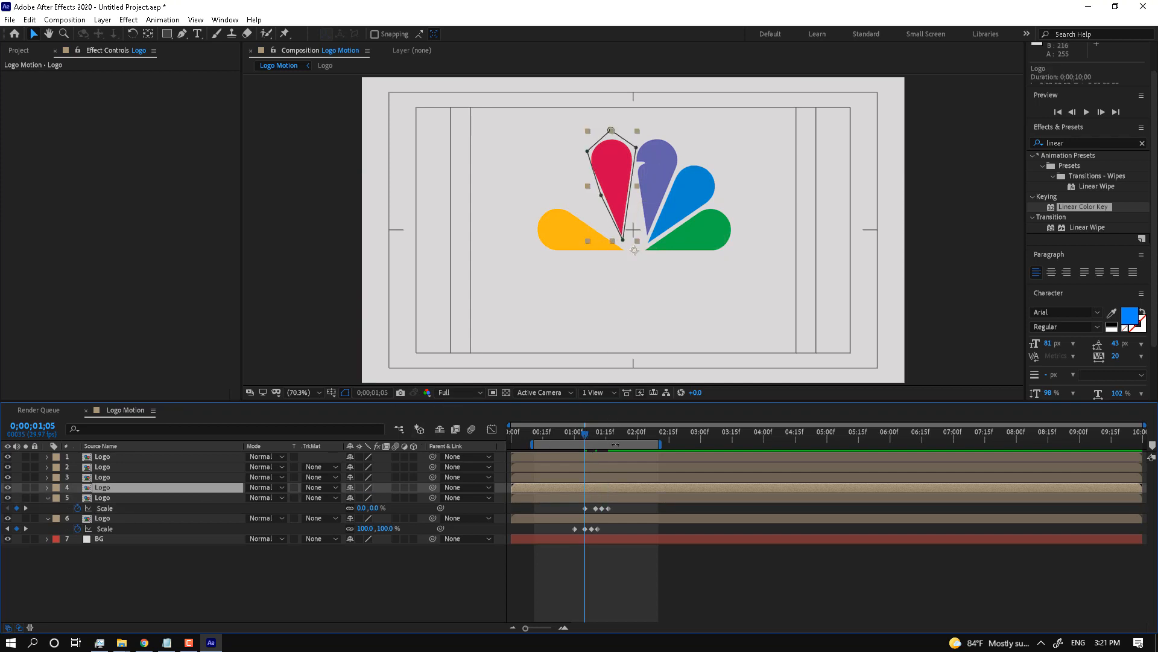
{"action": "key", "text": "s"}
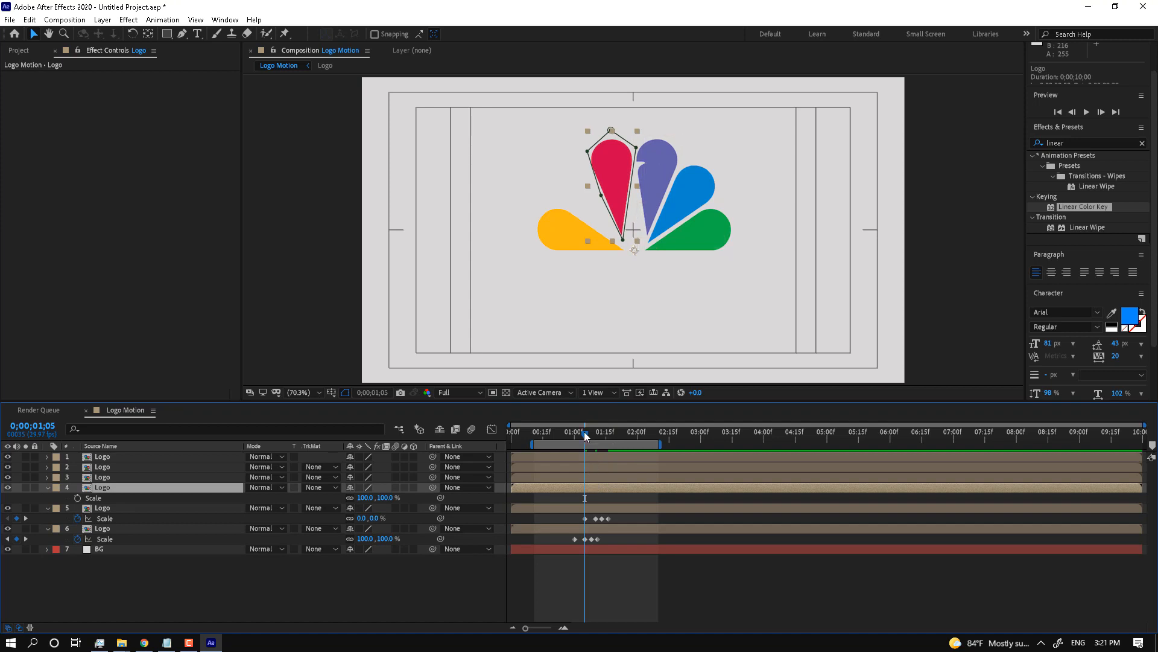
{"action": "left_click_drag", "start_coordinate": [585, 432], "coordinate": [595, 433]}
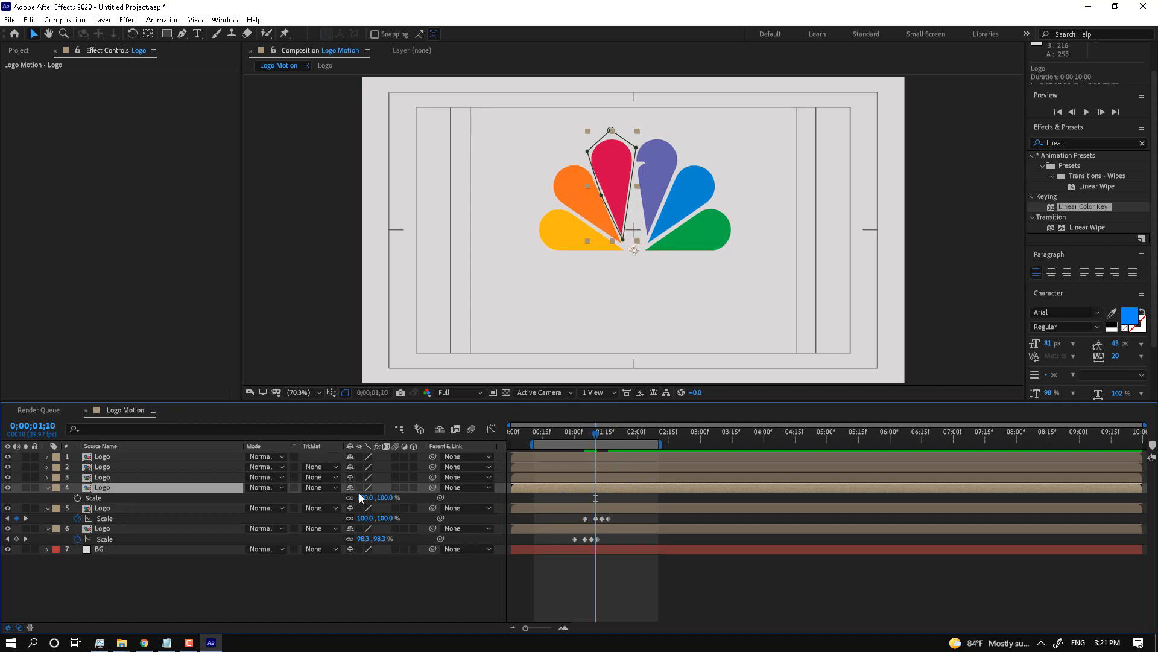
{"action": "left_click", "coordinate": [96, 498]}
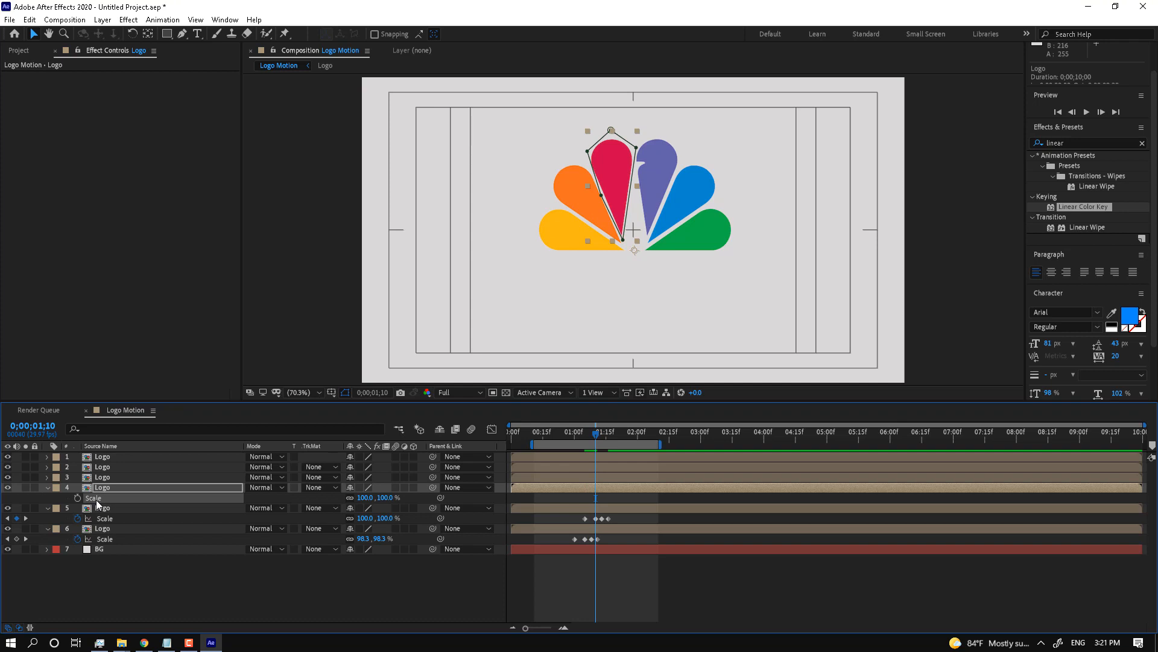
{"action": "key", "text": "ctrl+v"}
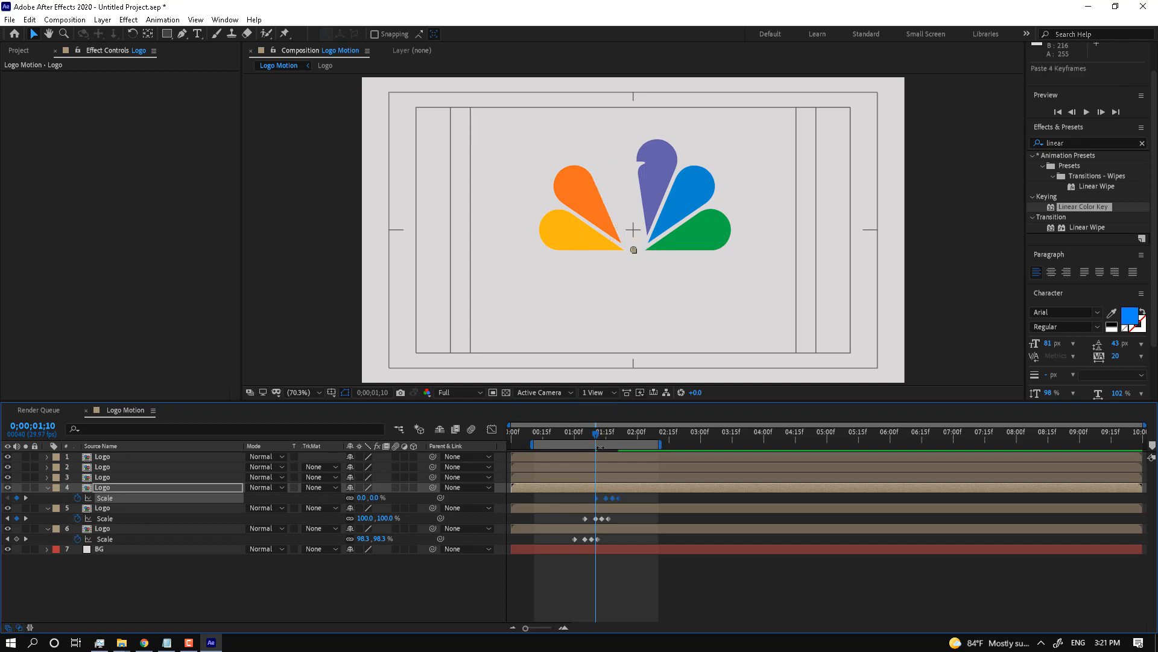
{"action": "left_click", "coordinate": [616, 476]}
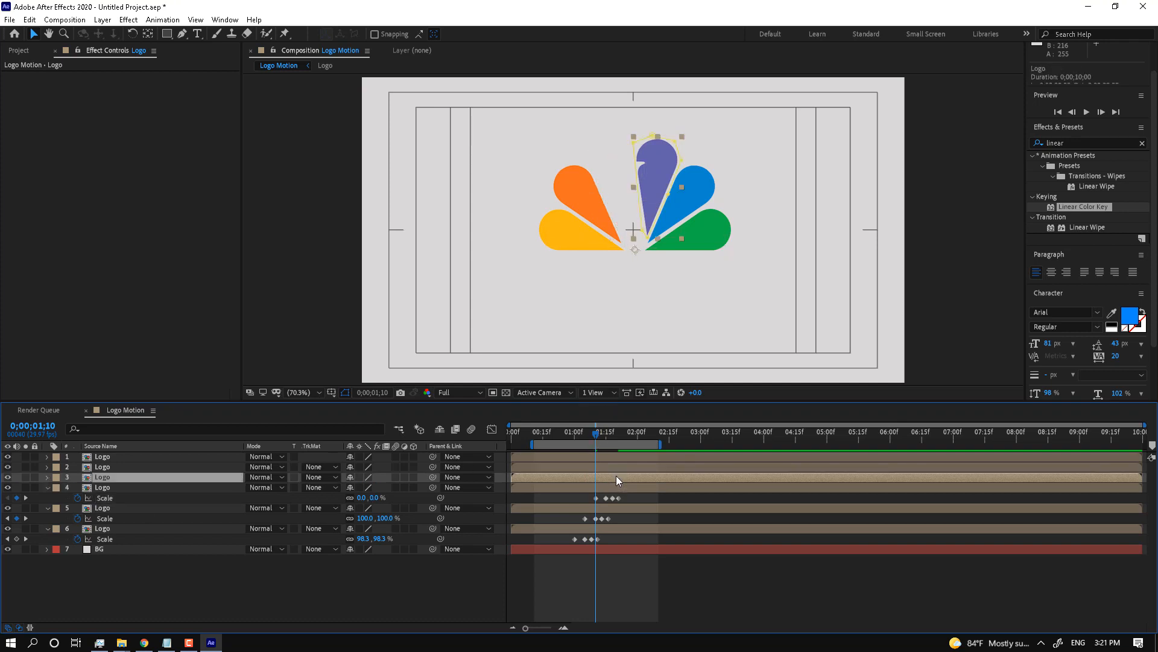
{"action": "key", "text": "s"}
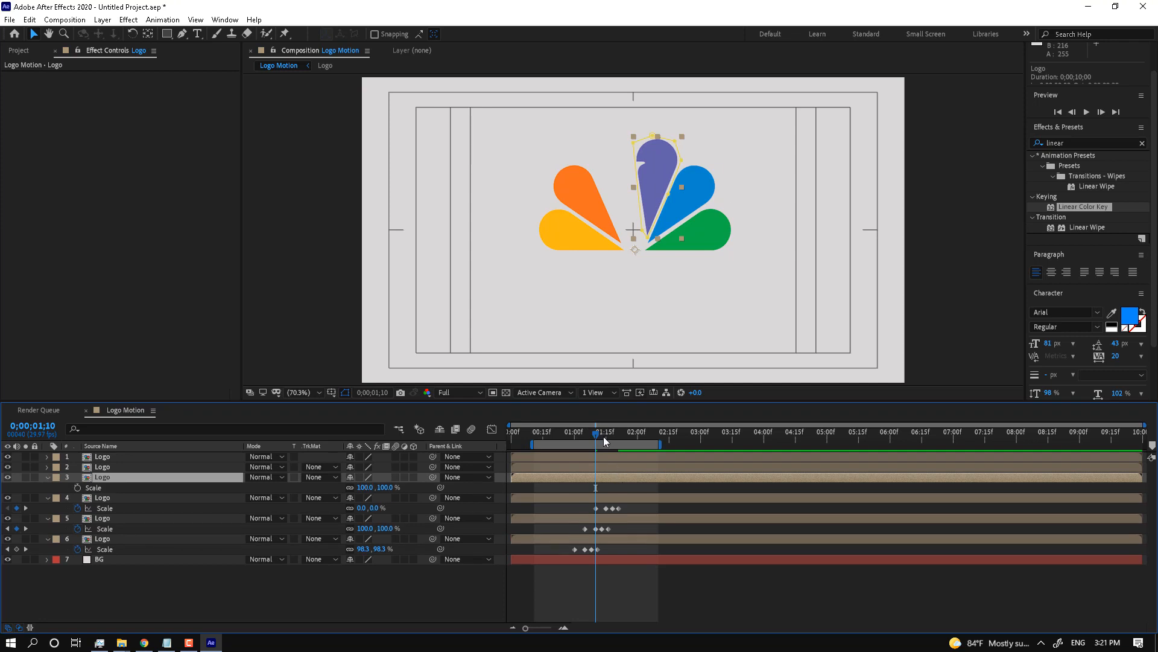
{"action": "left_click_drag", "start_coordinate": [599, 432], "coordinate": [609, 433]}
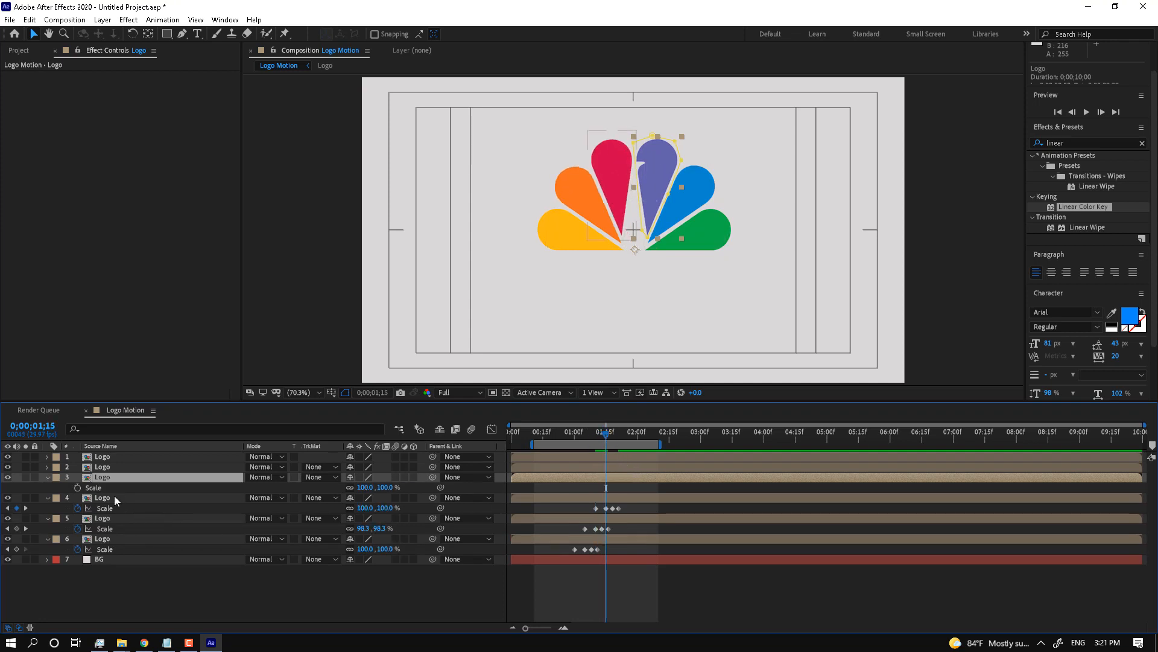
{"action": "left_click", "coordinate": [98, 487]}
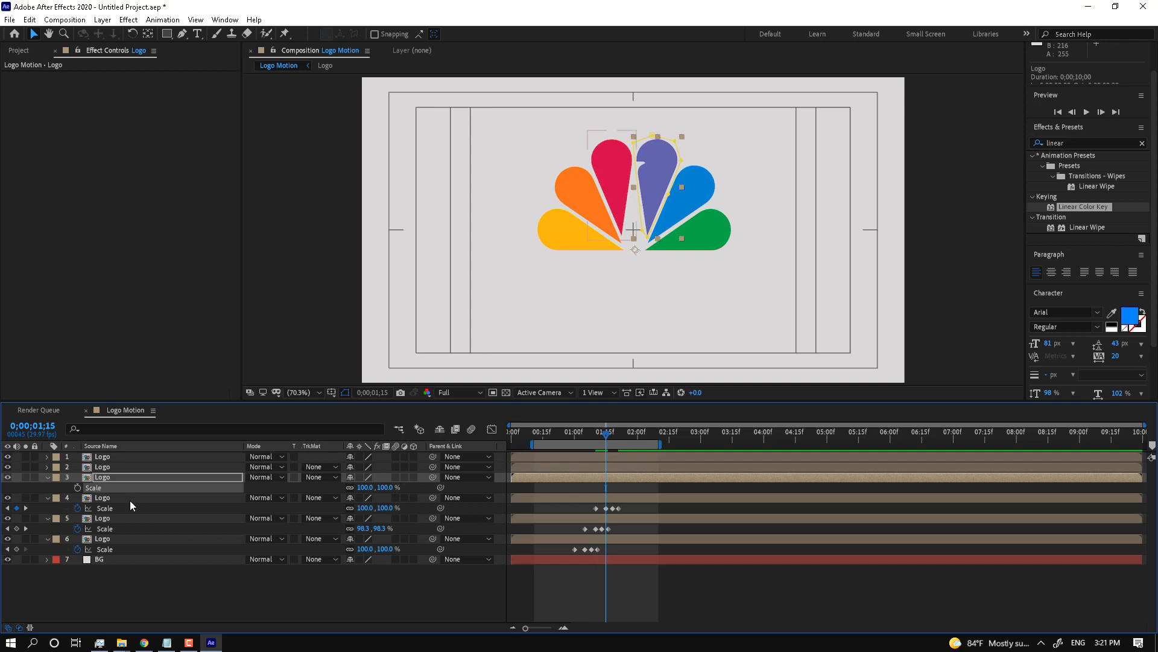
{"action": "key", "text": "ctrl+v"}
Step: Paste the scale keyframes onto the blue petal at 1;20 and green at 1;25; extend the work area to 3;08
{"action": "left_click", "coordinate": [625, 467]}
{"action": "key", "text": "s"}
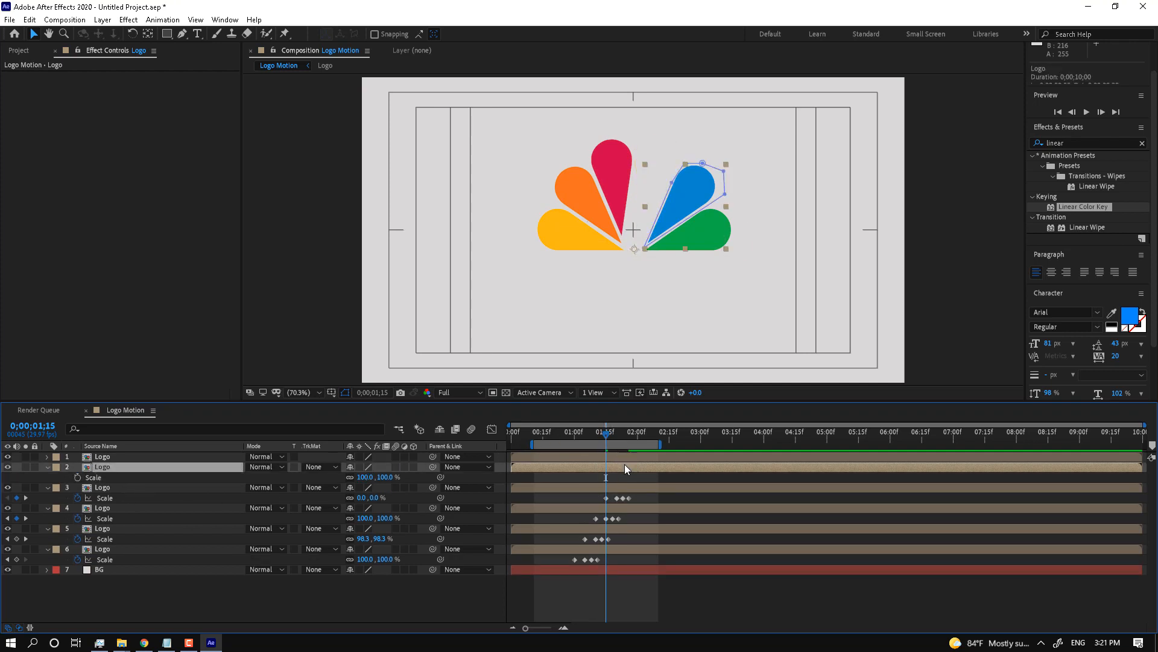
{"action": "left_click_drag", "start_coordinate": [606, 437], "coordinate": [617, 437]}
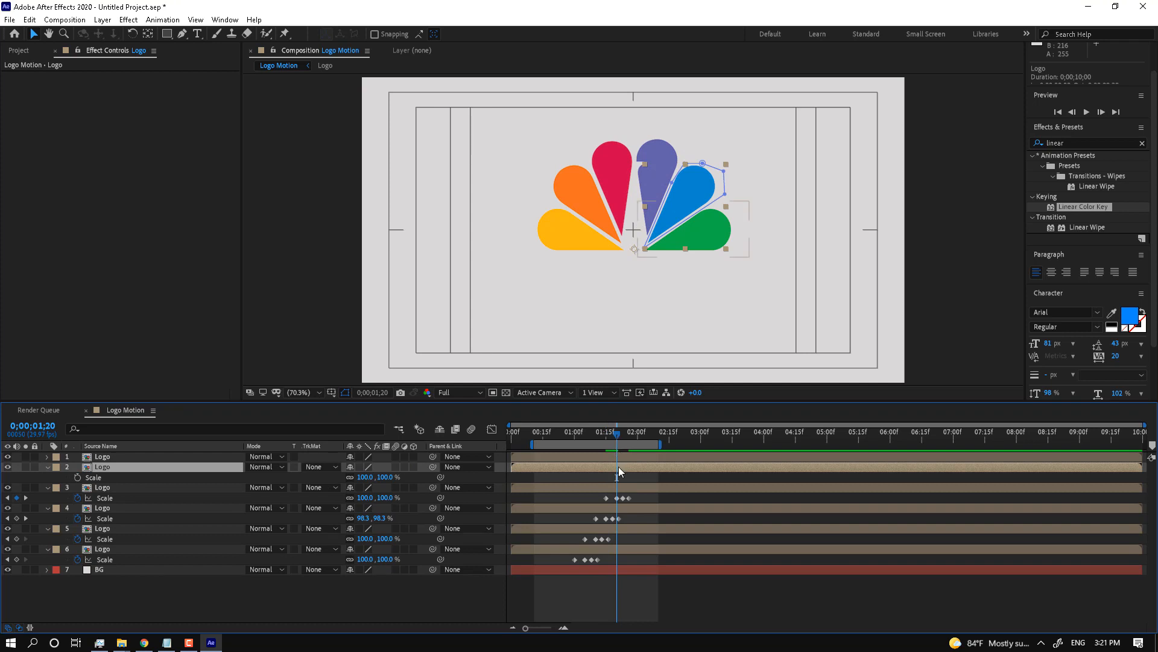
{"action": "left_click", "coordinate": [106, 476]}
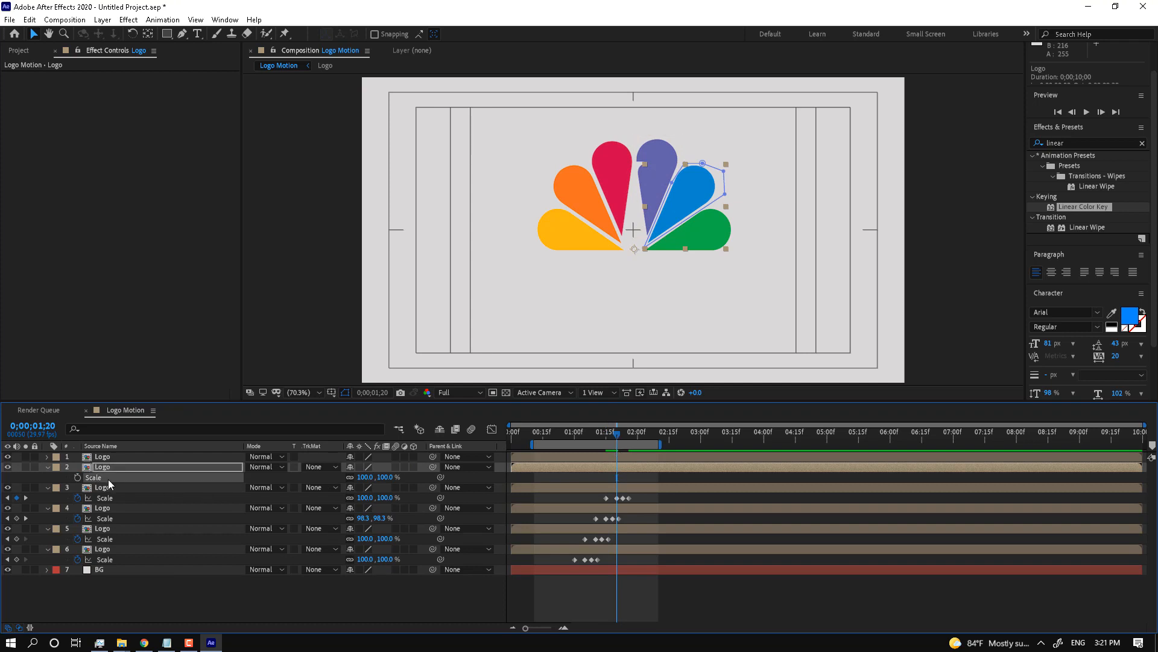
{"action": "key", "text": "ctrl+v"}
{"action": "left_click", "coordinate": [634, 456]}
{"action": "key", "text": "s"}
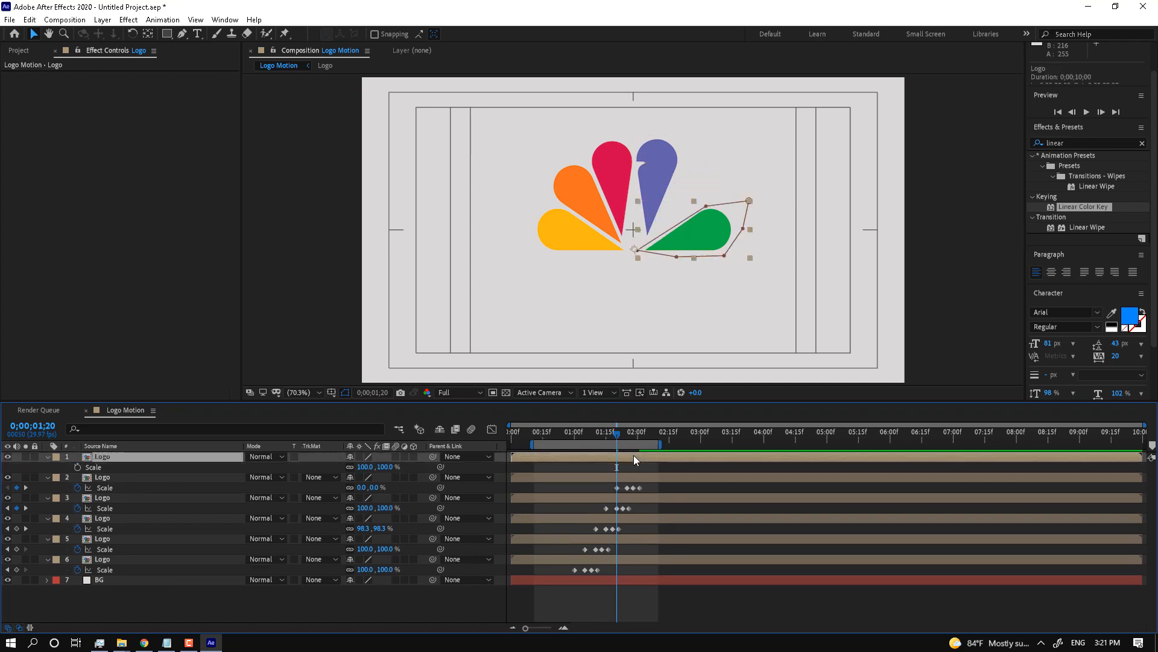
{"action": "left_click", "coordinate": [103, 467]}
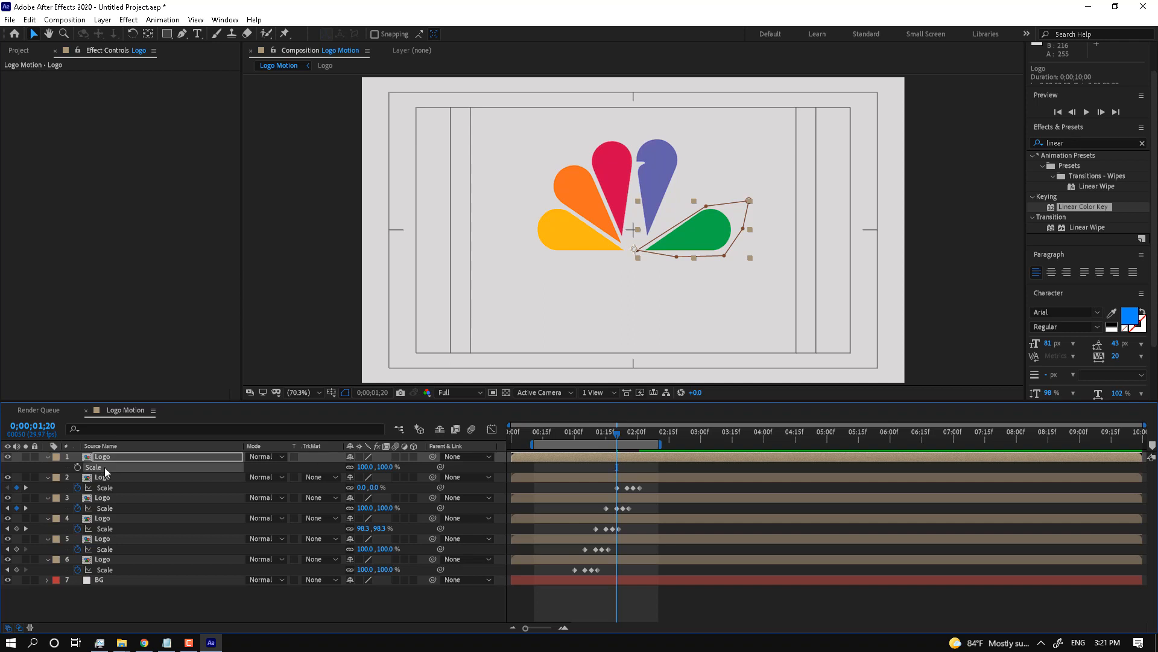
{"action": "left_click_drag", "start_coordinate": [618, 429], "coordinate": [627, 430]}
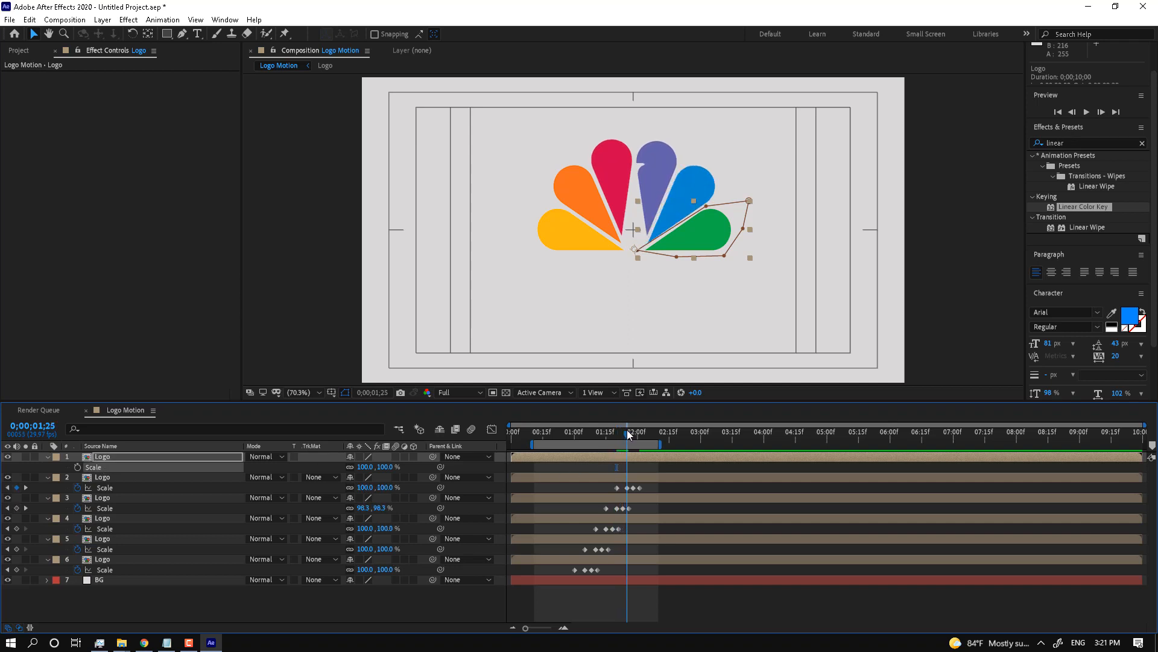
{"action": "key", "text": "ctrl+v"}
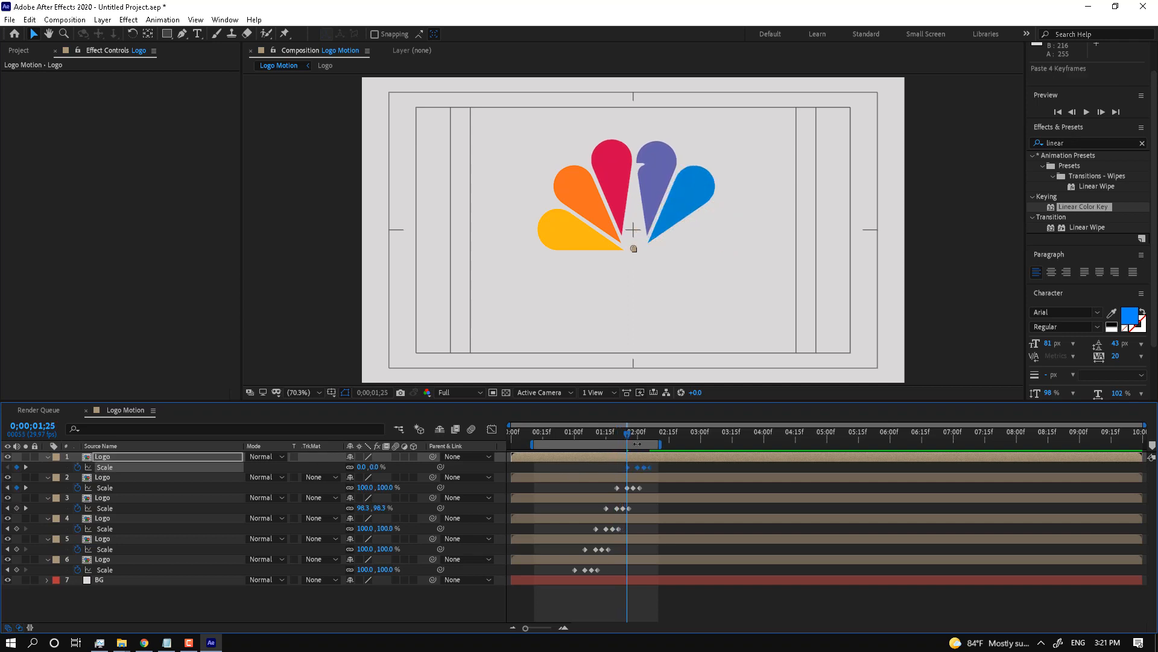
{"action": "left_click_drag", "start_coordinate": [661, 444], "coordinate": [721, 444]}
{"action": "left_click", "coordinate": [543, 432]}
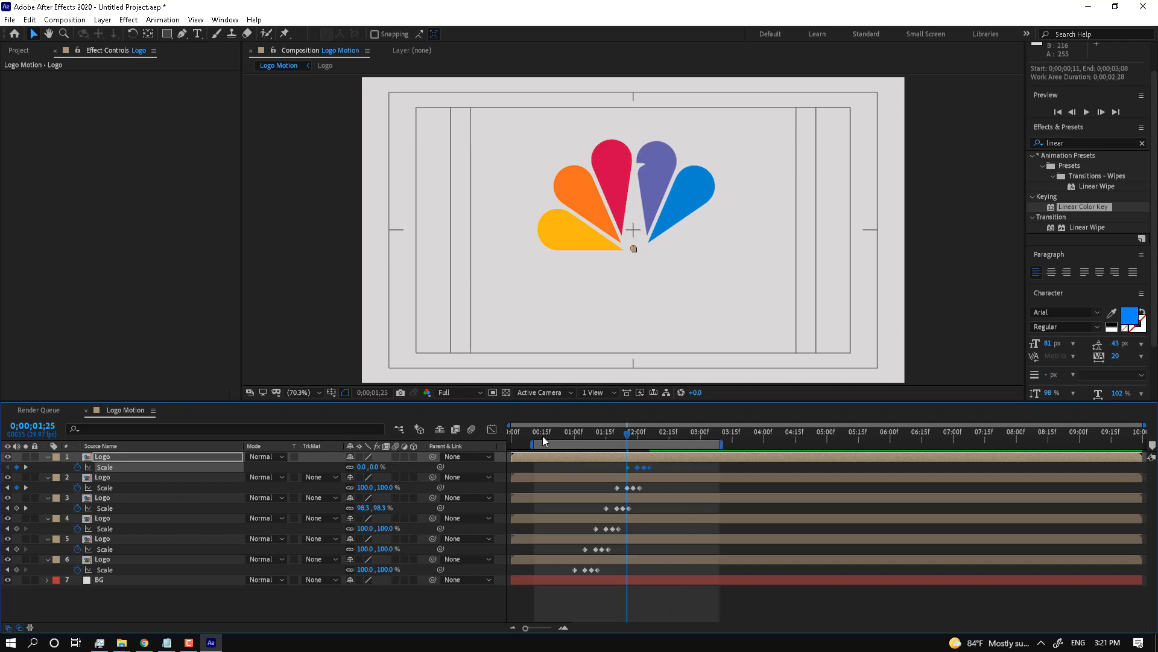
{"action": "left_click", "coordinate": [1087, 111]}
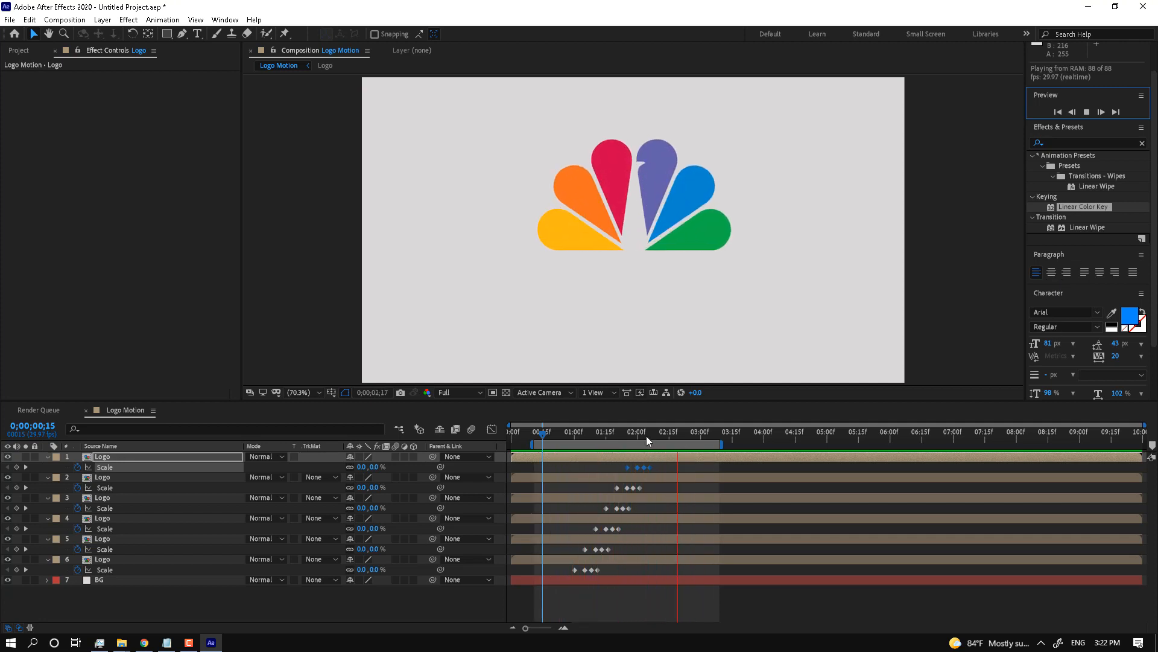
{"action": "left_click_drag", "start_coordinate": [580, 435], "coordinate": [636, 443]}
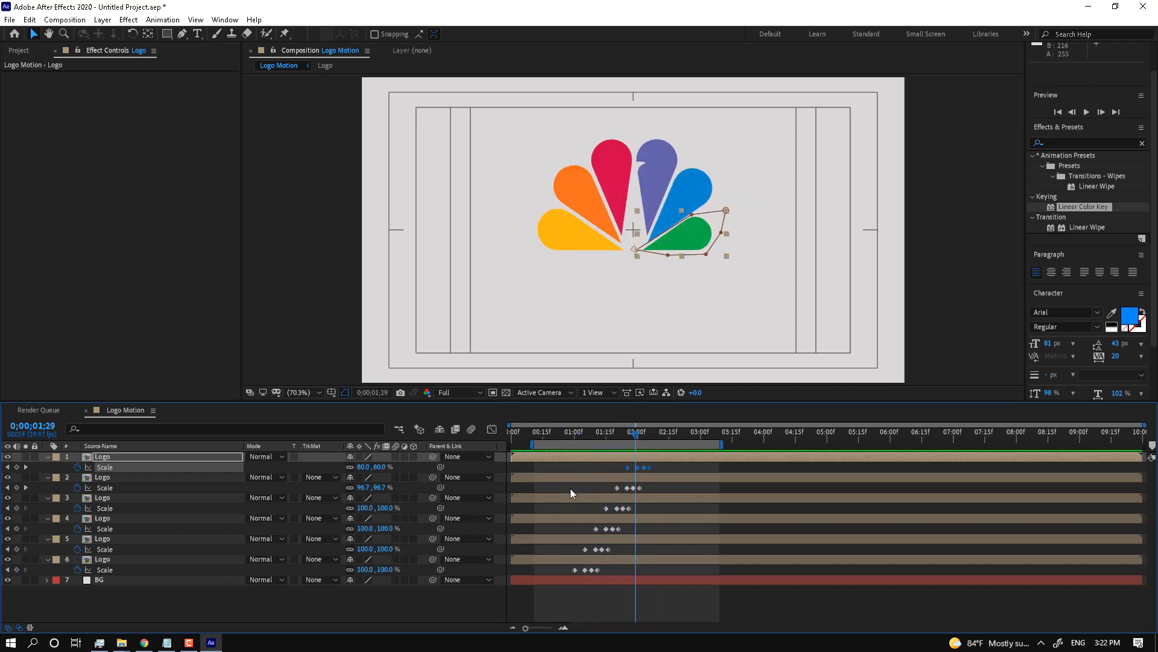
{"action": "left_click", "coordinate": [400, 607]}
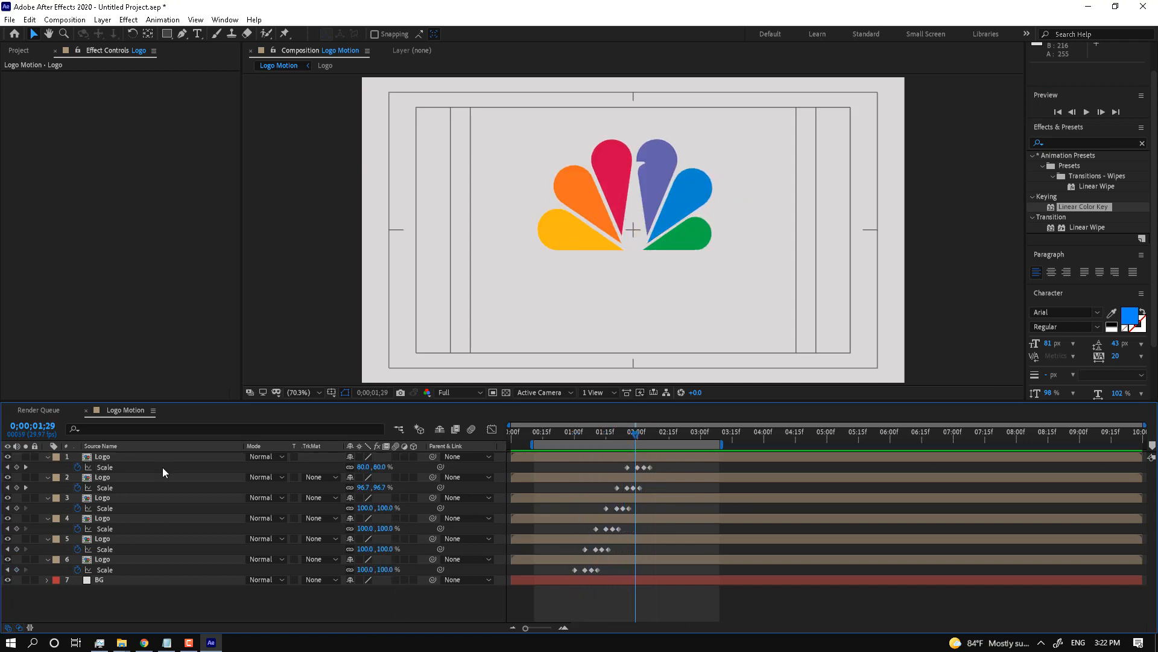
Step: Create a text layer reading 'Colors...' near the bottom-left of the frame
{"action": "left_click", "coordinate": [199, 35]}
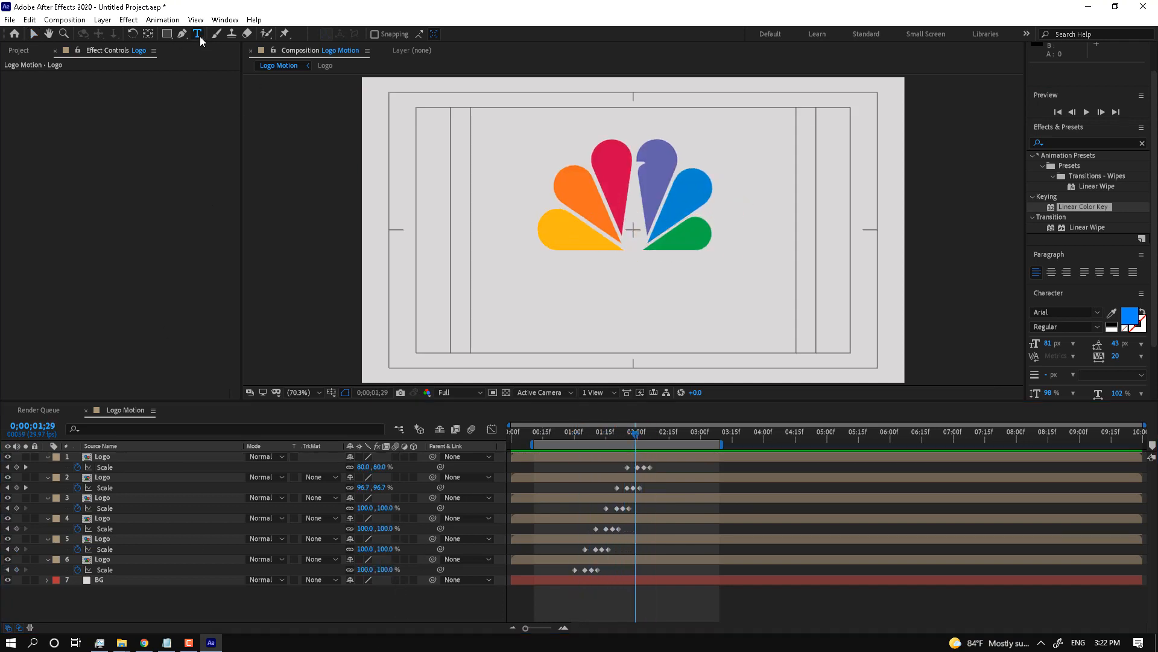
{"action": "left_click", "coordinate": [415, 360]}
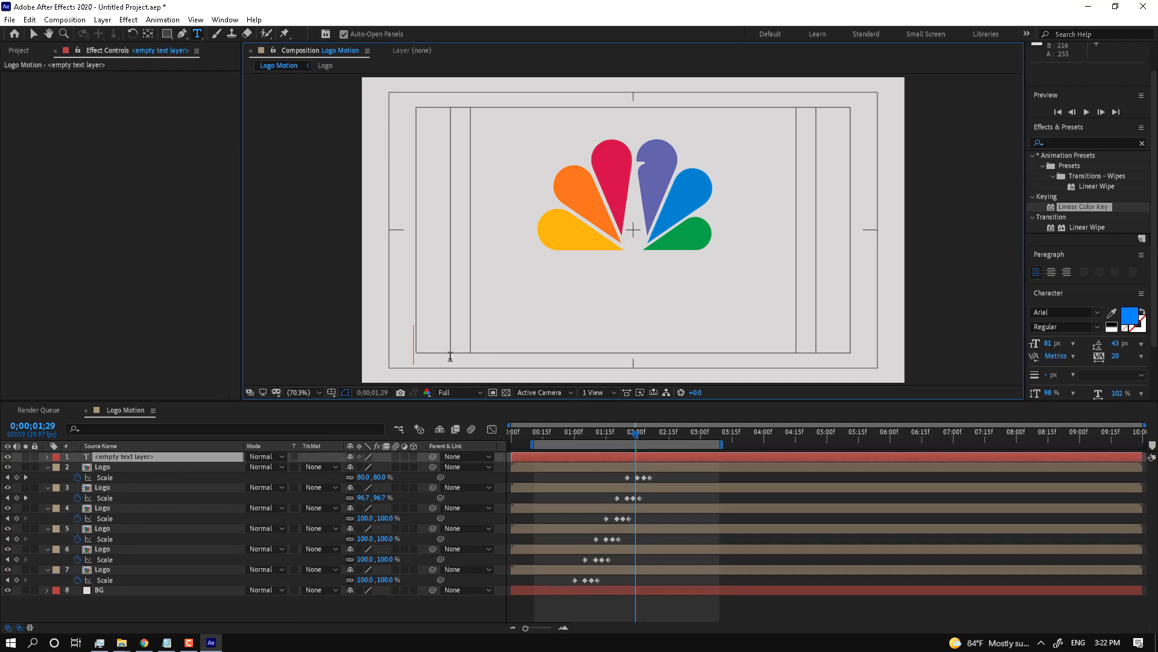
{"action": "type", "text": "Clo"}
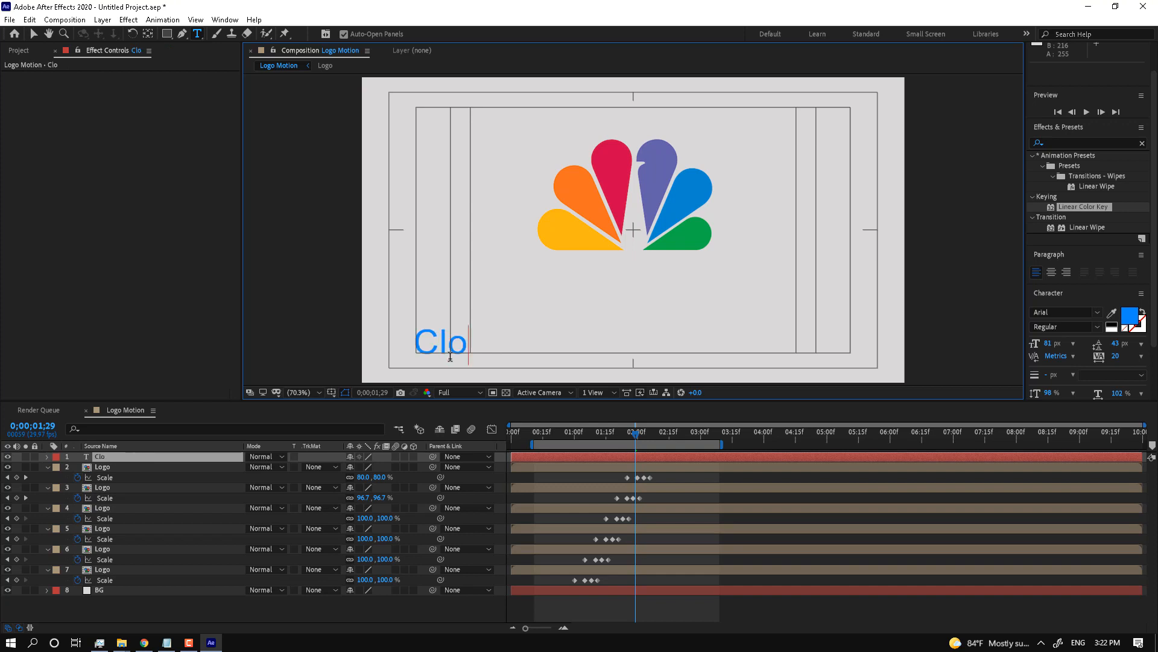
{"action": "key", "text": "BackSpace"}
{"action": "key", "text": "BackSpace"}
{"action": "type", "text": "olrs"}
{"action": "key", "text": "BackSpace"}
{"action": "key", "text": "BackSpace"}
{"action": "key", "text": "BackSpace"}
{"action": "type", "text": "ors"}
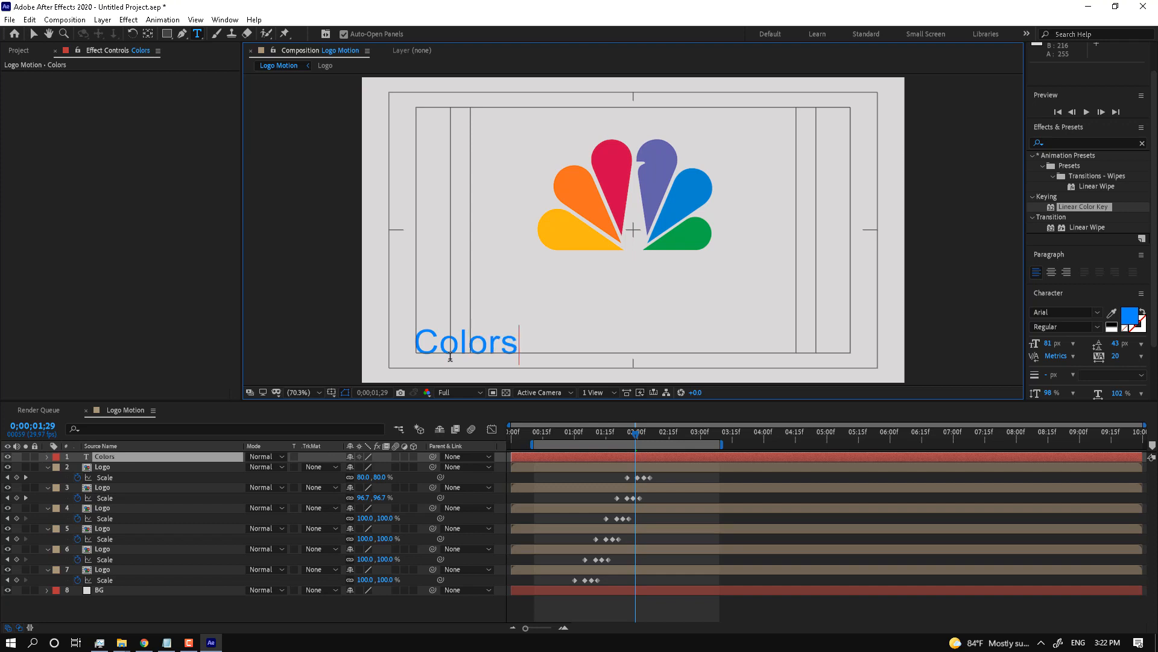
{"action": "type", "text": "..."}
{"action": "left_click", "coordinate": [33, 34]}
Step: Set the text fill to dark grey 3D3D3D and shrink the font to about 45 px
{"action": "left_click", "coordinate": [1128, 322]}
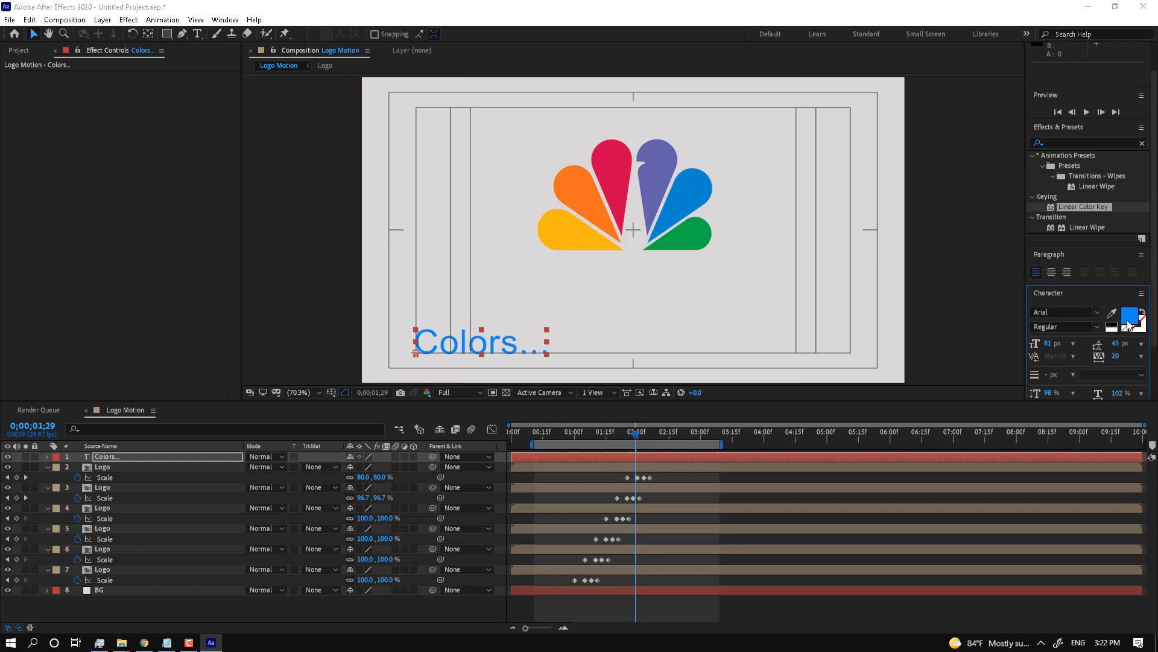
{"action": "left_click_drag", "start_coordinate": [504, 535], "coordinate": [472, 539]}
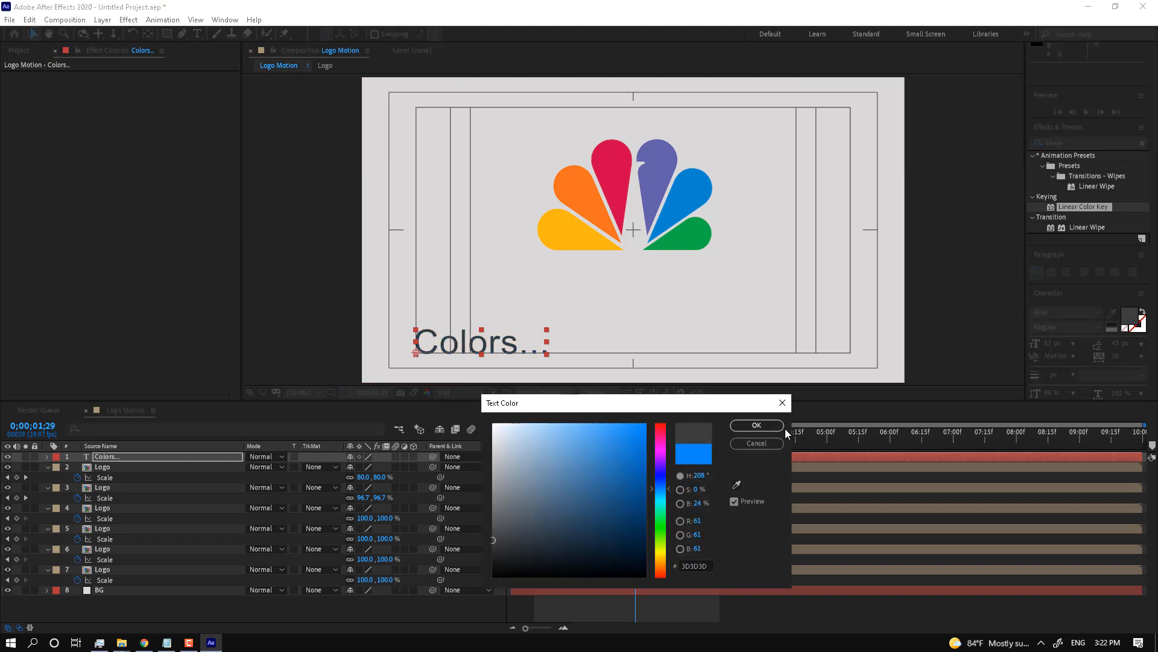
{"action": "left_click", "coordinate": [776, 426]}
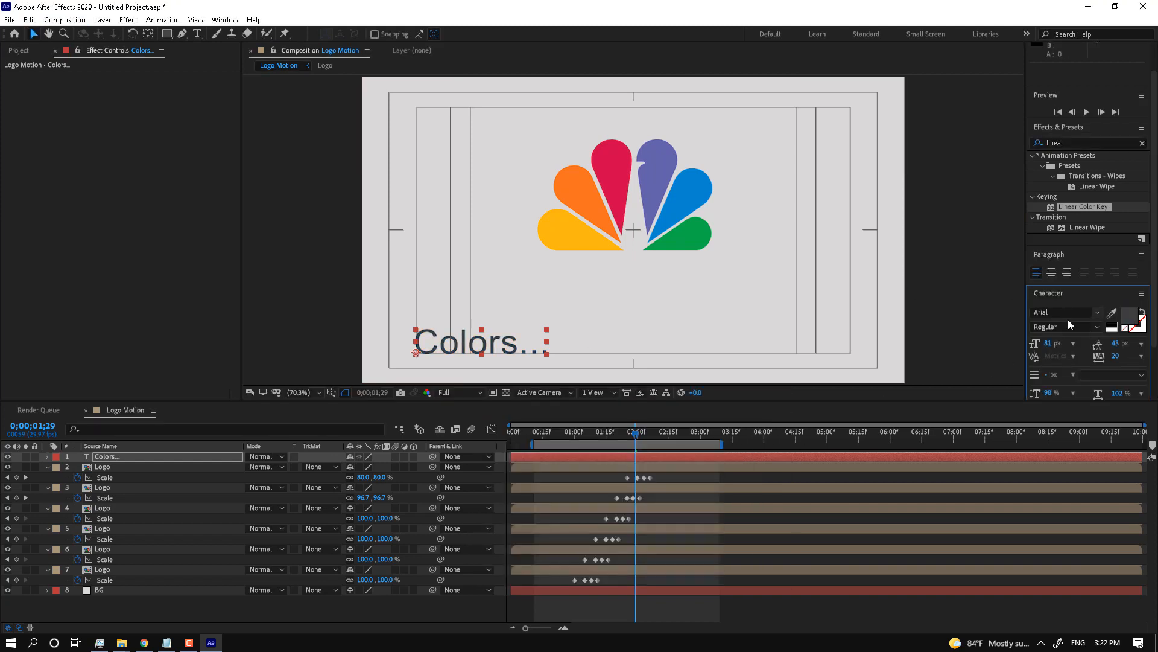
{"action": "left_click_drag", "start_coordinate": [1048, 342], "coordinate": [1033, 348]}
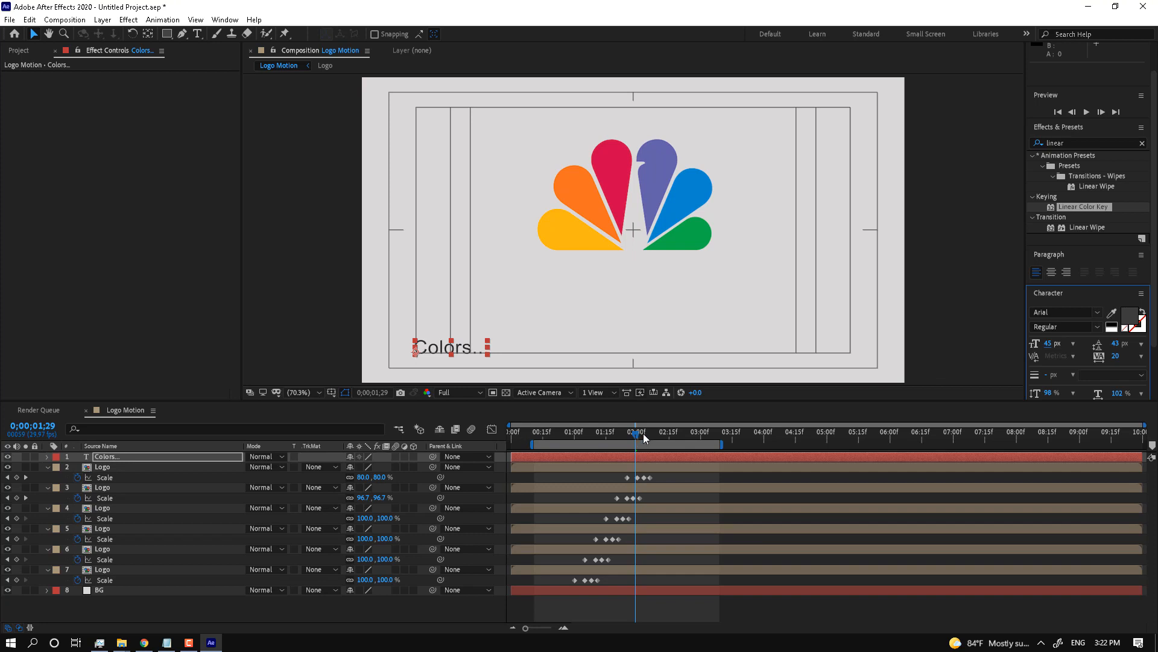
Step: At 0;00;02;06, search Effects & Presets for '3d' and browse the 3D Text presets
{"action": "left_click_drag", "start_coordinate": [643, 434], "coordinate": [650, 433]}
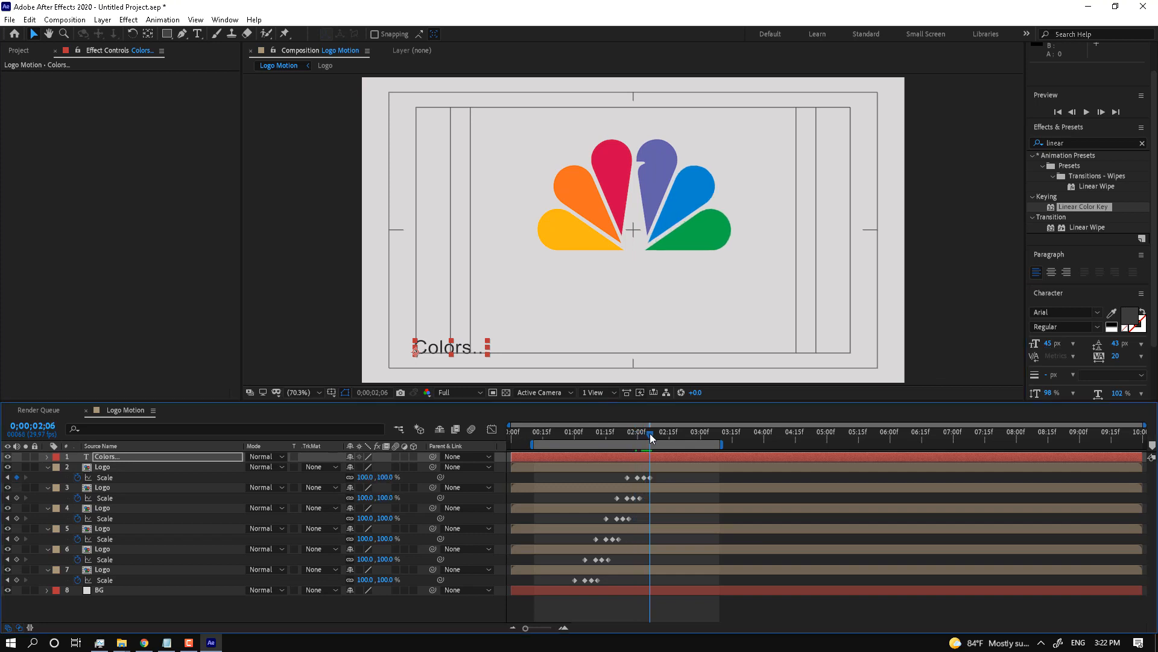
{"action": "left_click", "coordinate": [1085, 142]}
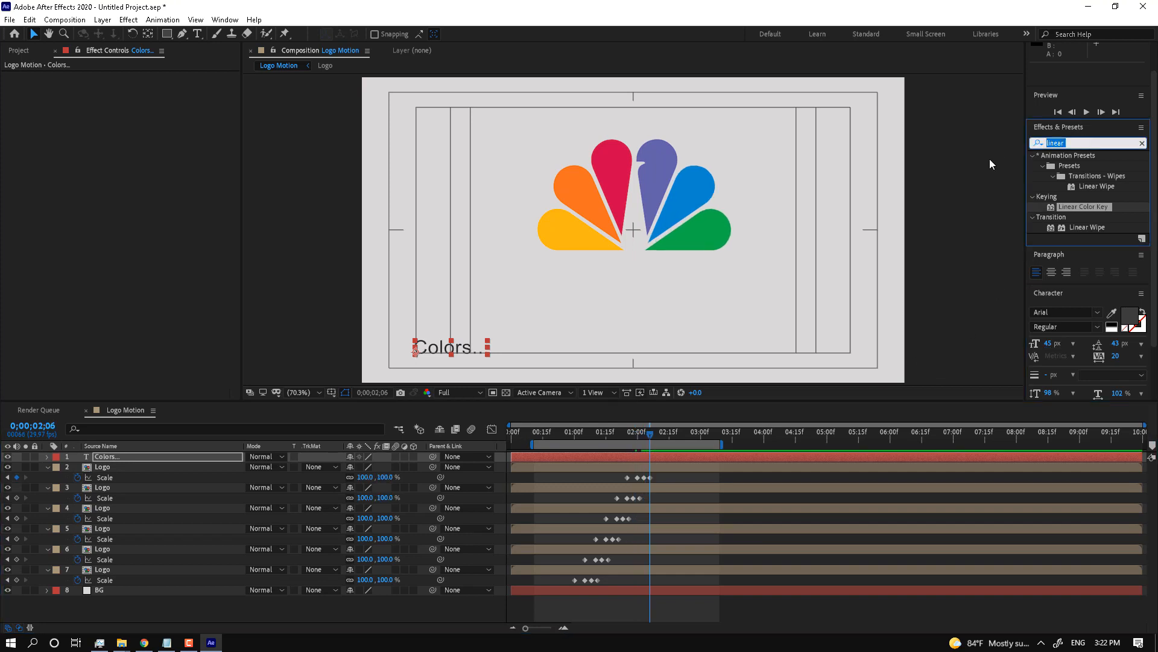
{"action": "type", "text": "2"}
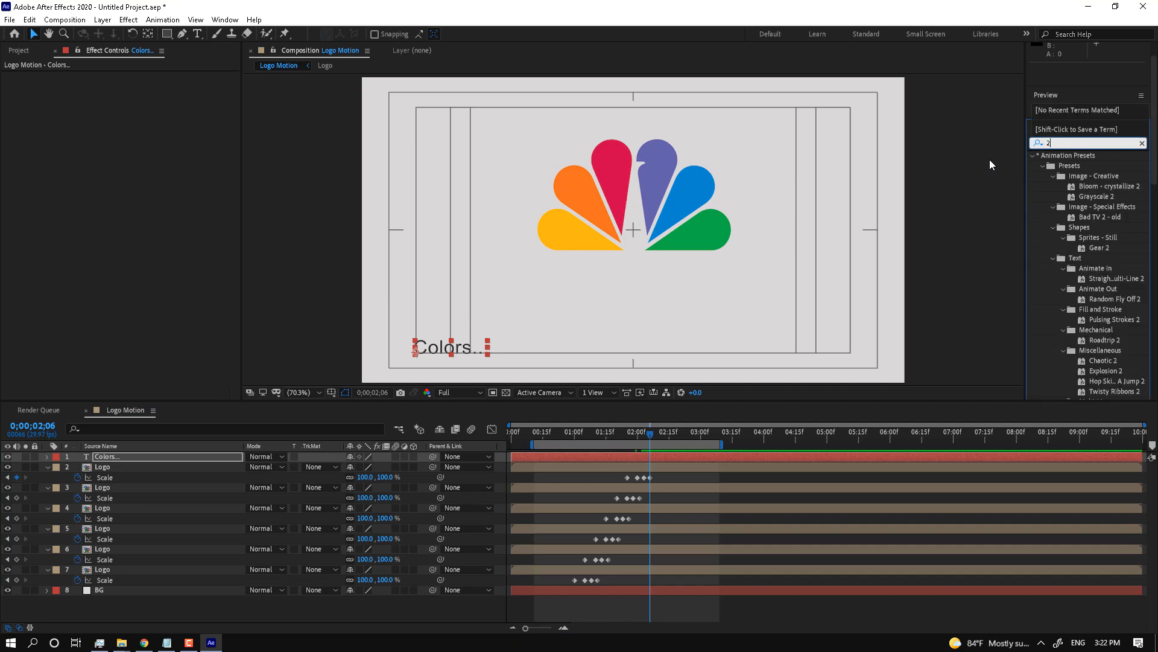
{"action": "key", "text": "BackSpace"}
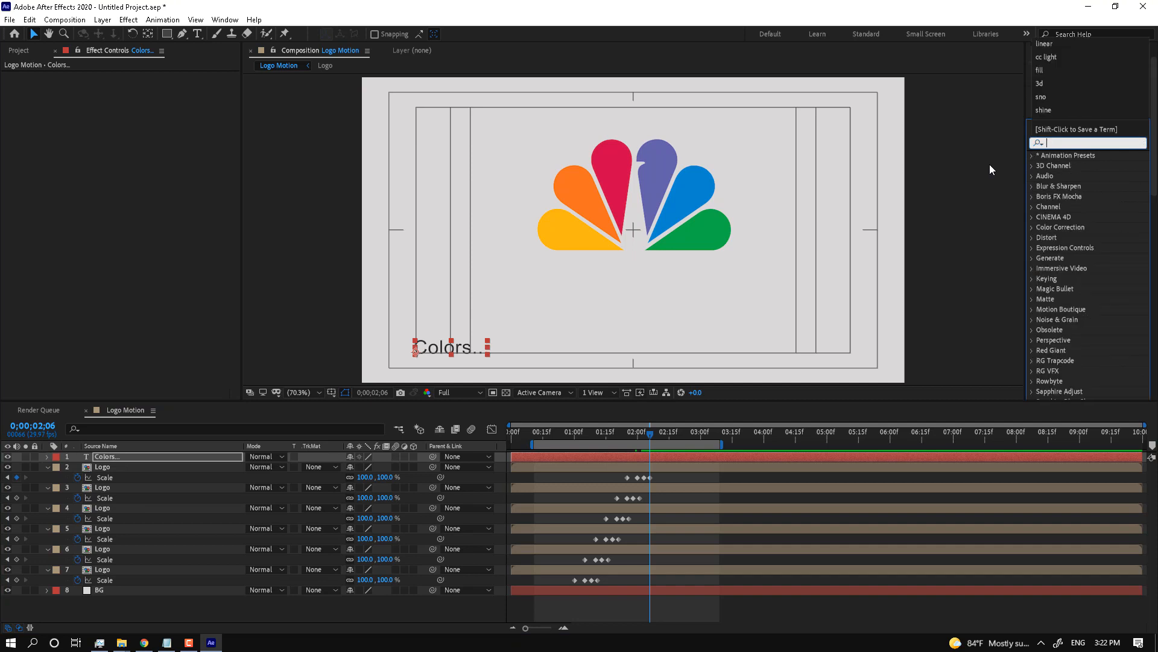
{"action": "type", "text": "3d"}
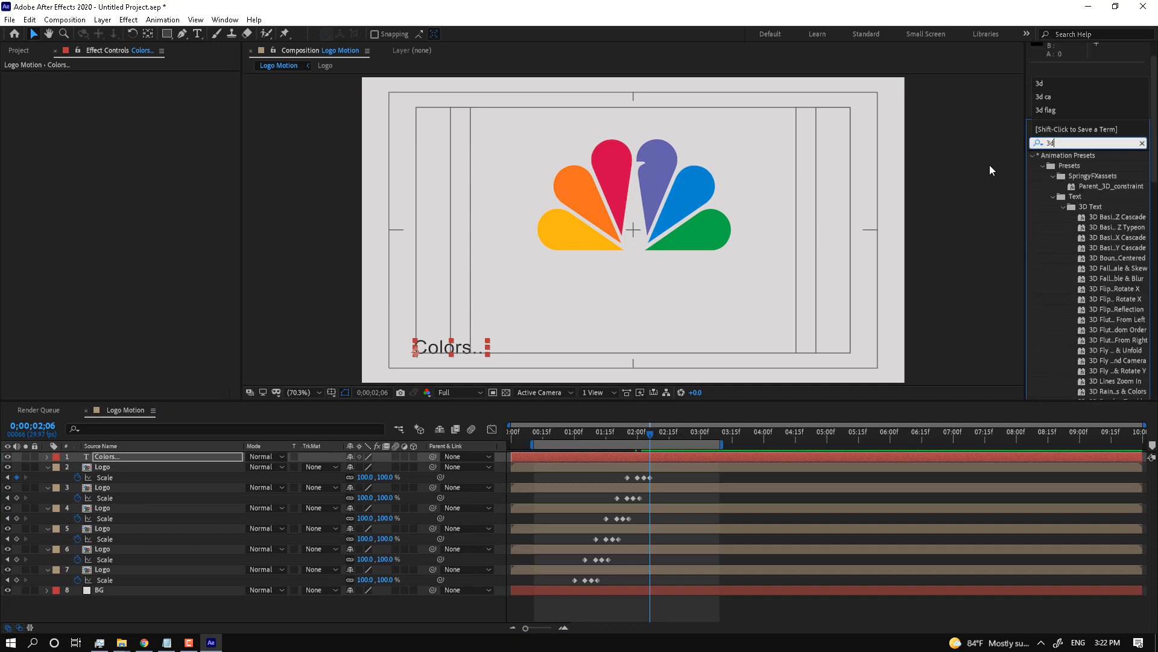
{"action": "left_click", "coordinate": [1098, 268]}
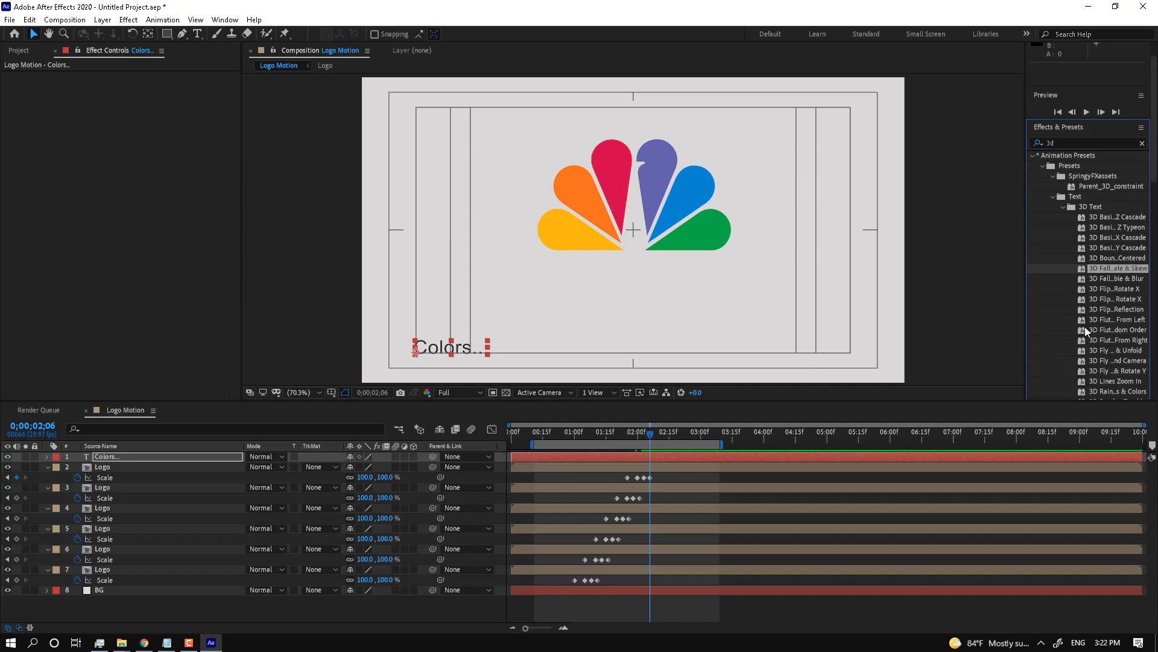
Step: Try 3D text presets on Colors..., undo the unwanted one, and keep the 3D Y Cascade
{"action": "double_click", "coordinate": [1097, 298]}
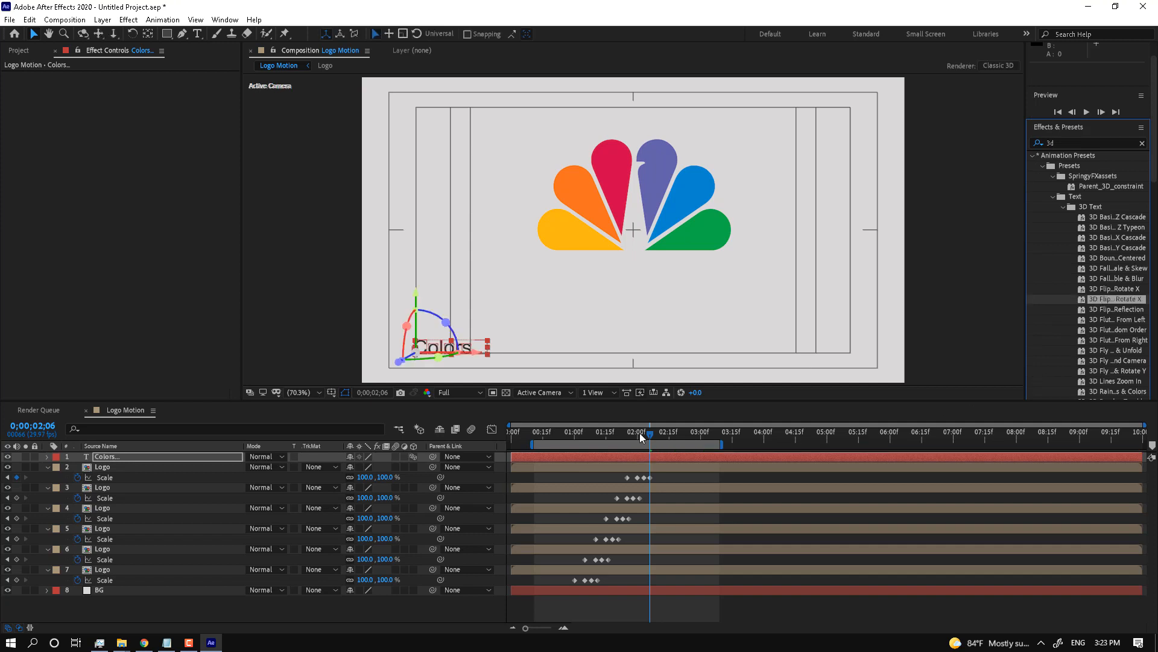
{"action": "left_click_drag", "start_coordinate": [649, 433], "coordinate": [676, 437]}
{"action": "key", "text": "ctrl+z"}
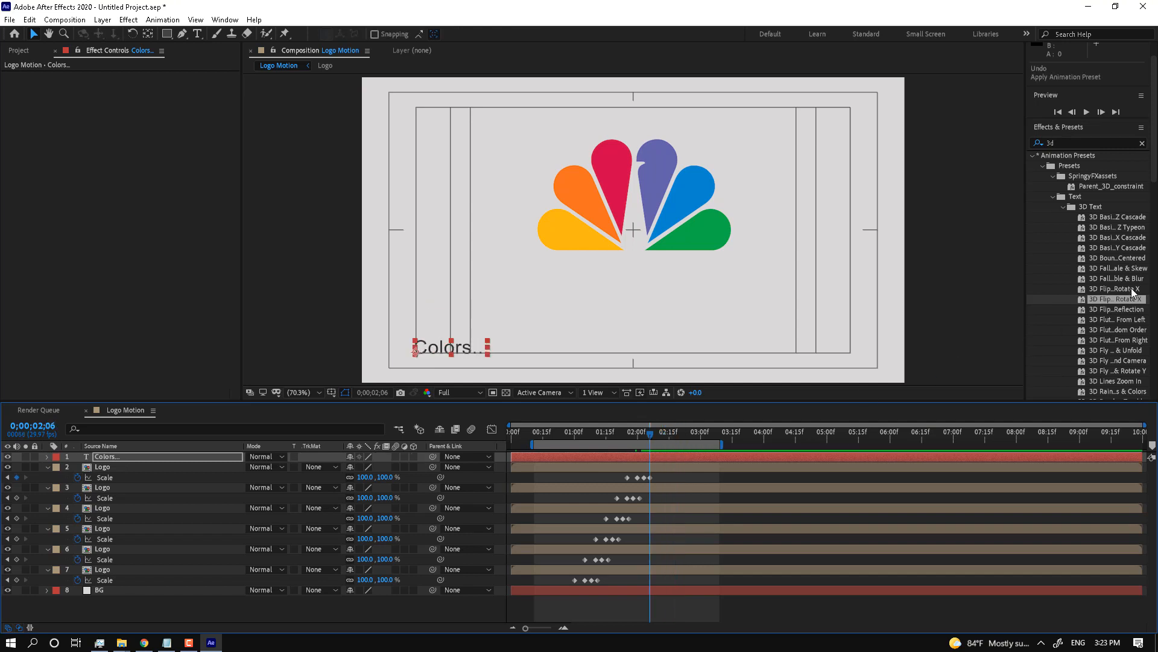
{"action": "double_click", "coordinate": [1116, 270]}
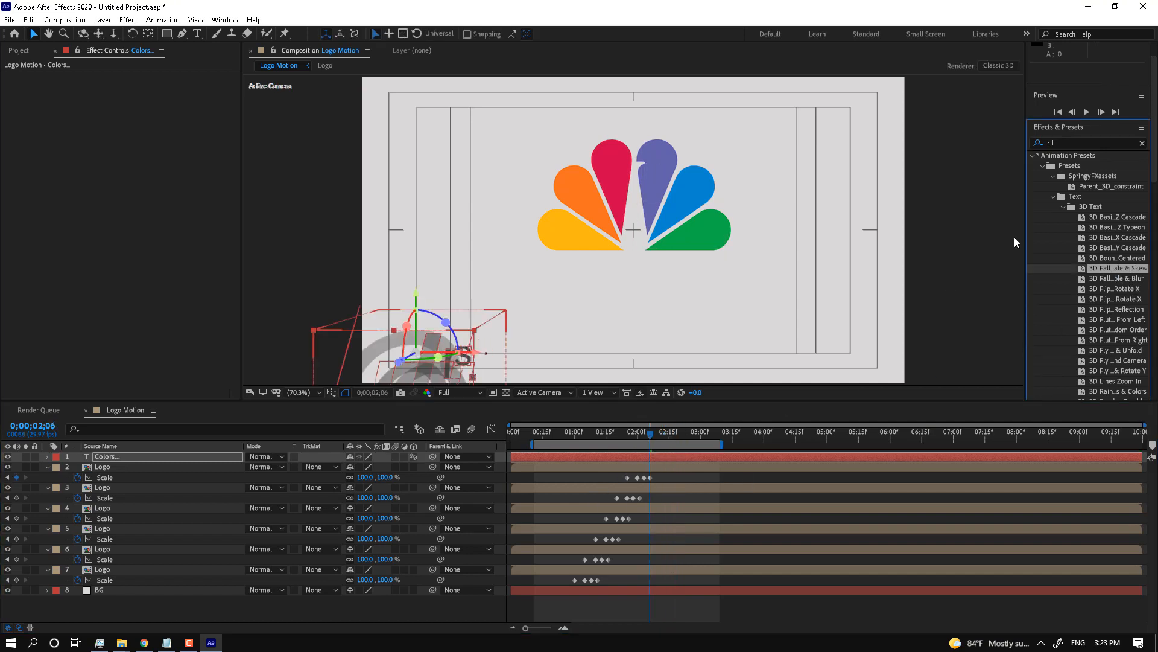
{"action": "double_click", "coordinate": [1099, 248]}
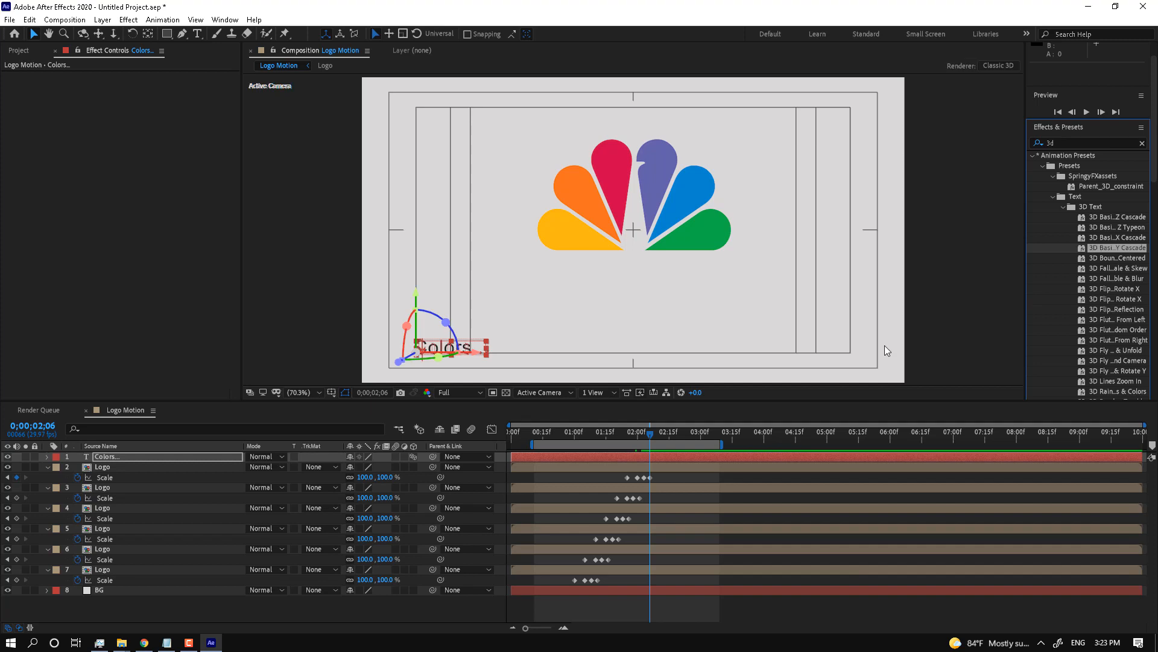
{"action": "left_click", "coordinate": [651, 433]}
{"action": "left_click_drag", "start_coordinate": [655, 433], "coordinate": [862, 436]}
Step: Extend the work area end to about 5;29 and select all six Logo petal layers
{"action": "left_click", "coordinate": [902, 600]}
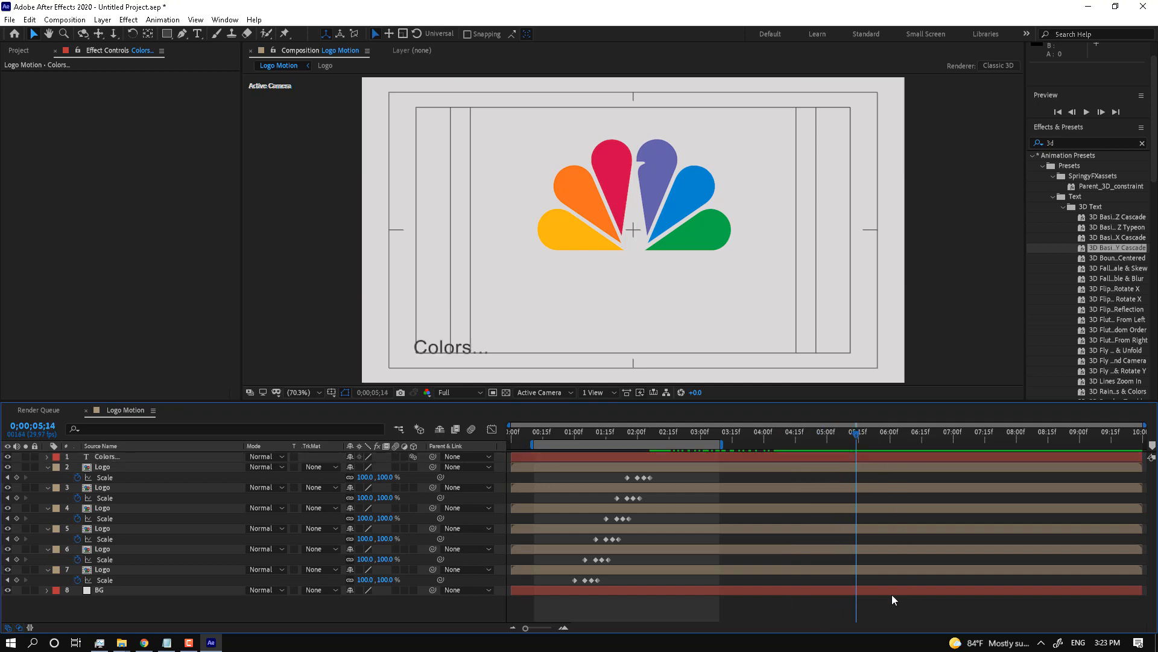
{"action": "left_click_drag", "start_coordinate": [722, 445], "coordinate": [809, 450]}
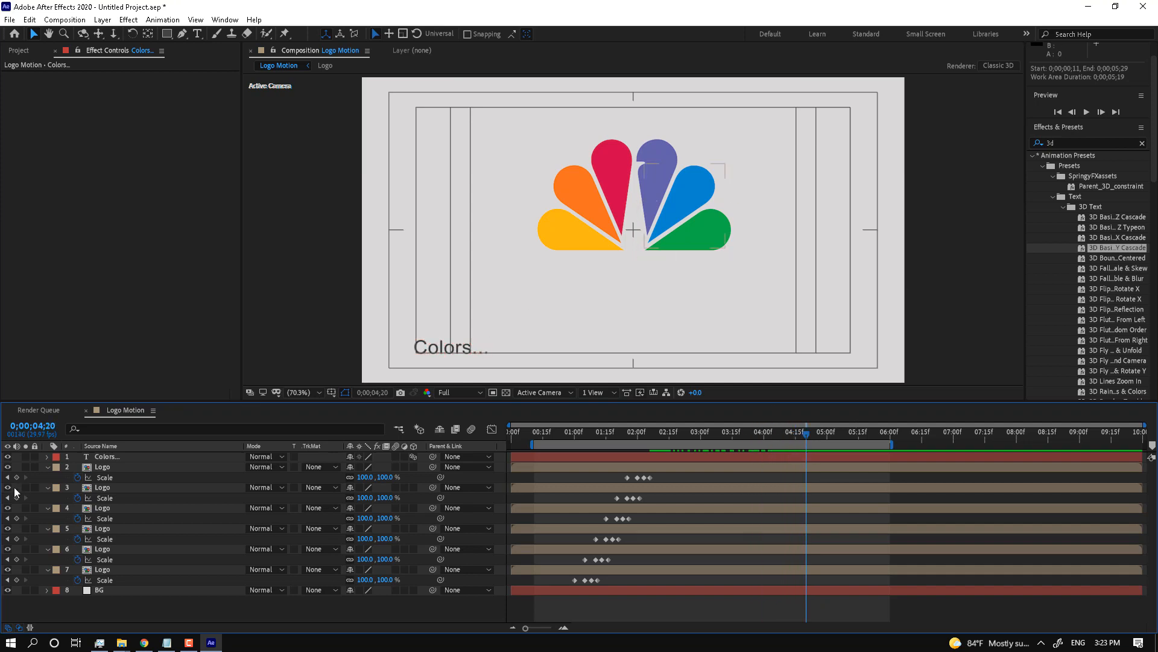
{"action": "left_click", "coordinate": [111, 472]}
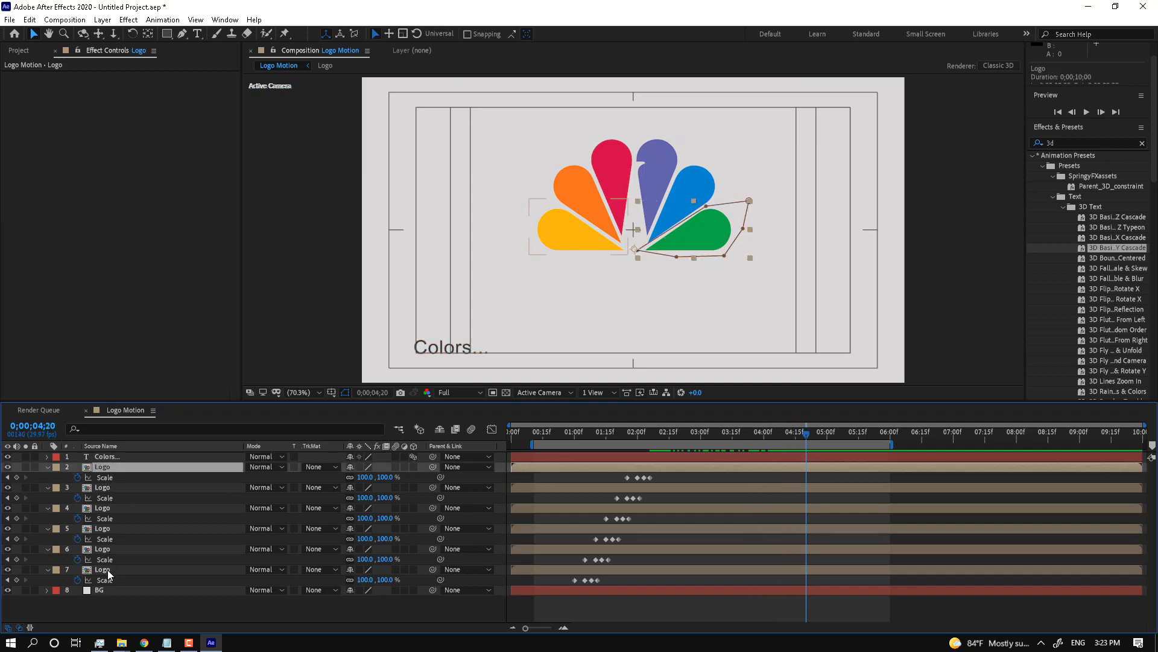
{"action": "left_click", "coordinate": [108, 571], "text": "shift"}
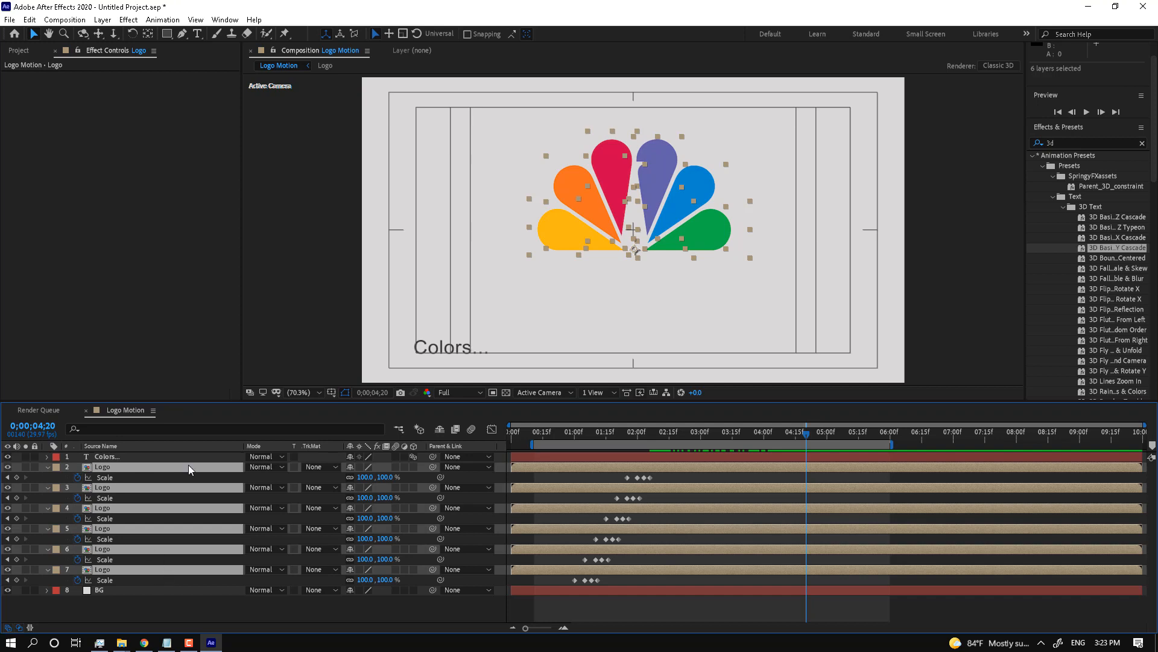
Step: Pre-compose the six petal layers as 'Logo Comp' and search effects for 'cc light'
{"action": "right_click", "coordinate": [102, 513]}
{"action": "left_click", "coordinate": [146, 443]}
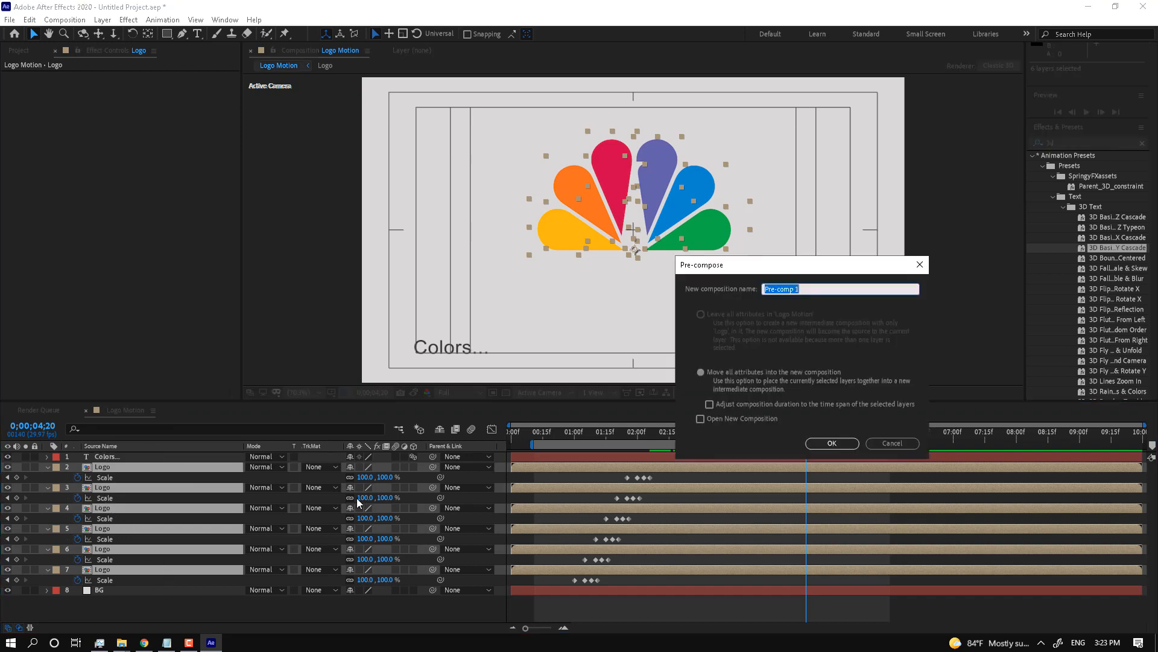
{"action": "type", "text": "L"}
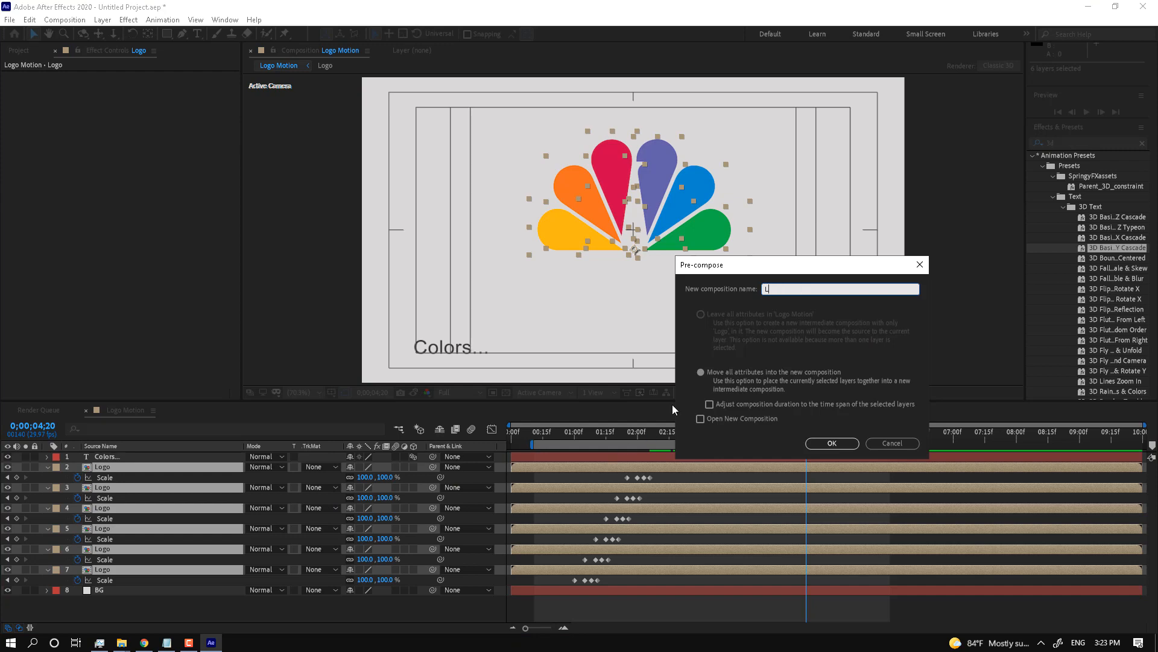
{"action": "type", "text": "ogo Comp"}
{"action": "key", "text": "Return"}
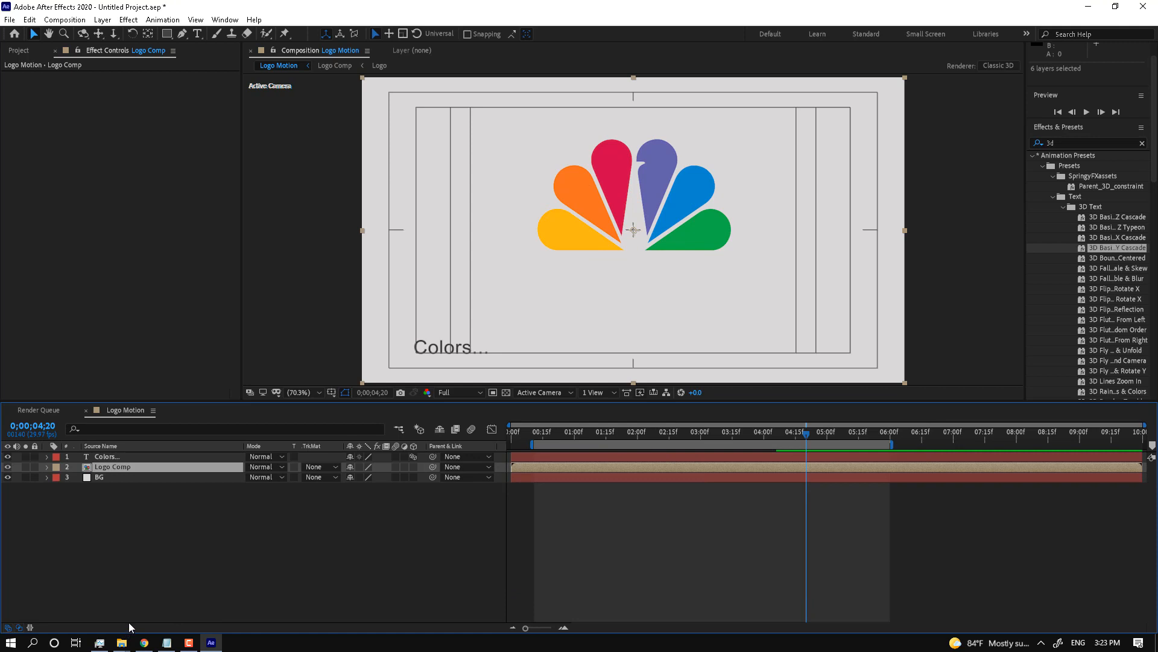
{"action": "left_click", "coordinate": [1065, 143]}
{"action": "type", "text": "cc light"}
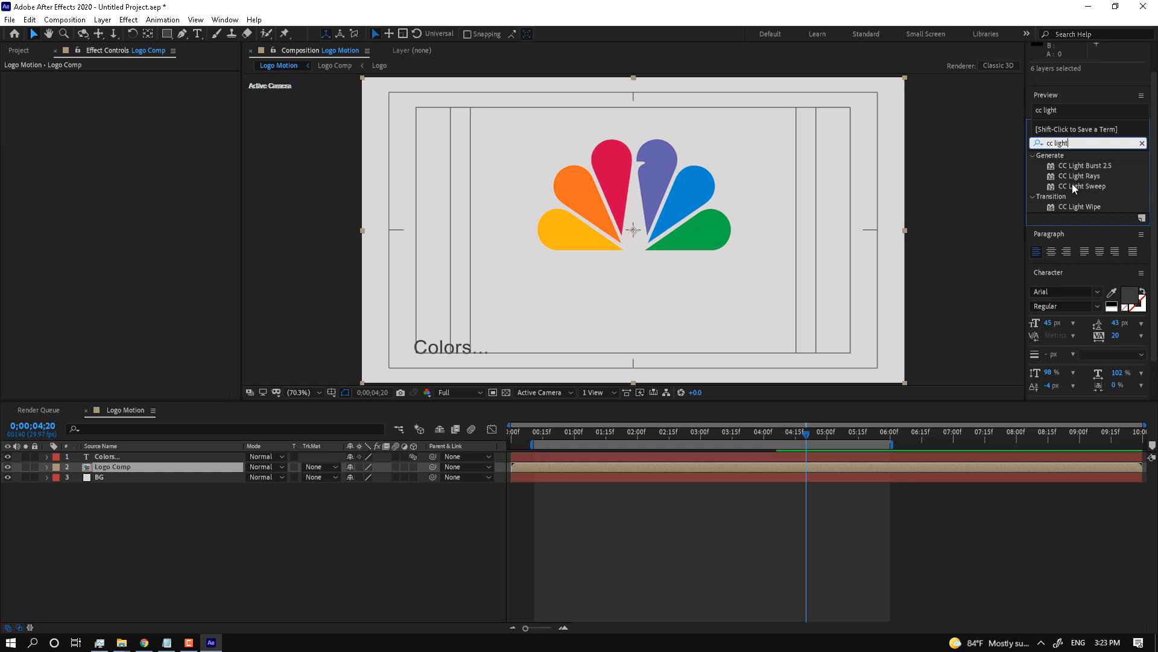
Step: Apply CC Light Sweep to Logo Comp and keyframe its centre at the frame's top right
{"action": "left_click_drag", "start_coordinate": [1073, 186], "coordinate": [171, 467]}
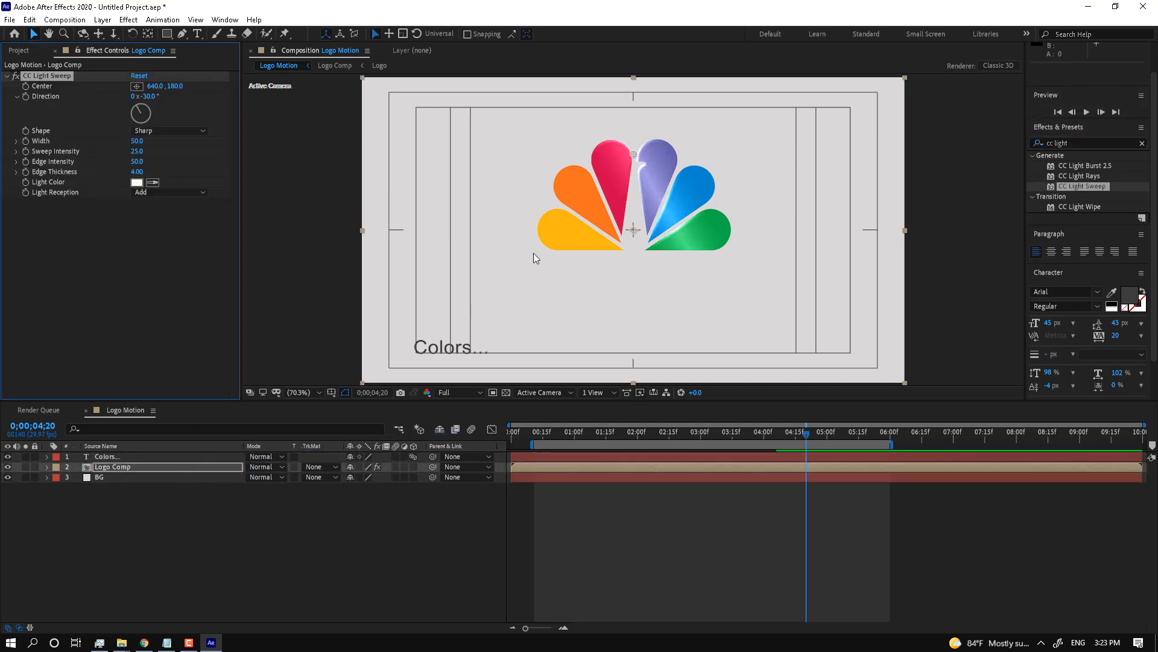
{"action": "left_click_drag", "start_coordinate": [632, 154], "coordinate": [853, 108]}
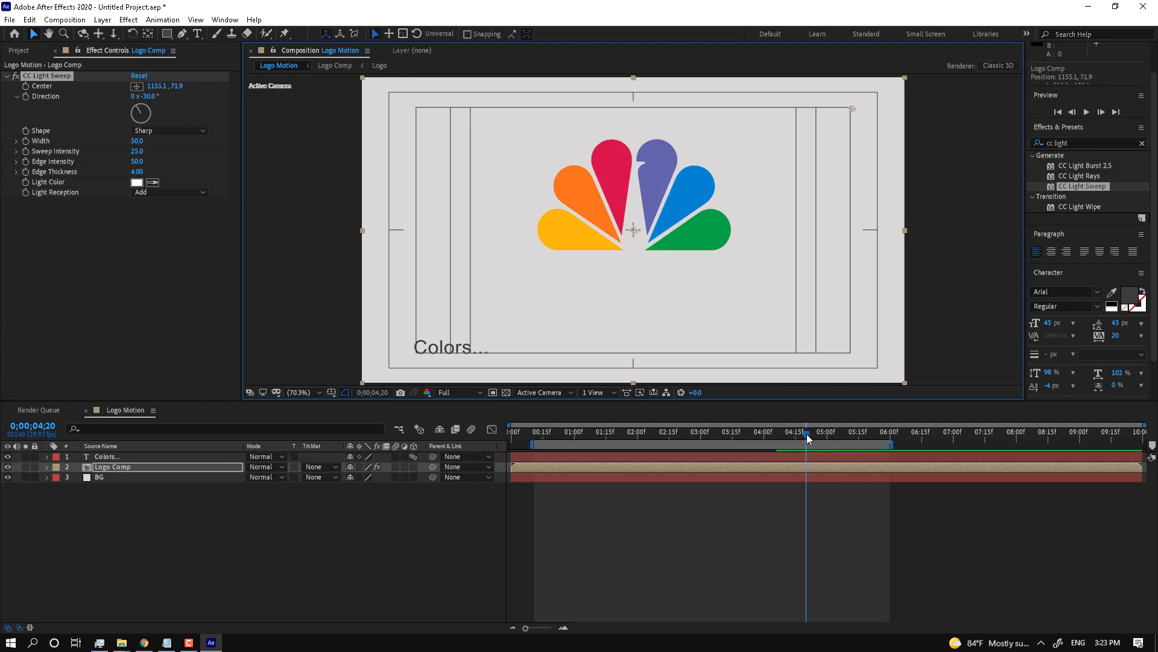
{"action": "left_click_drag", "start_coordinate": [806, 433], "coordinate": [795, 435]}
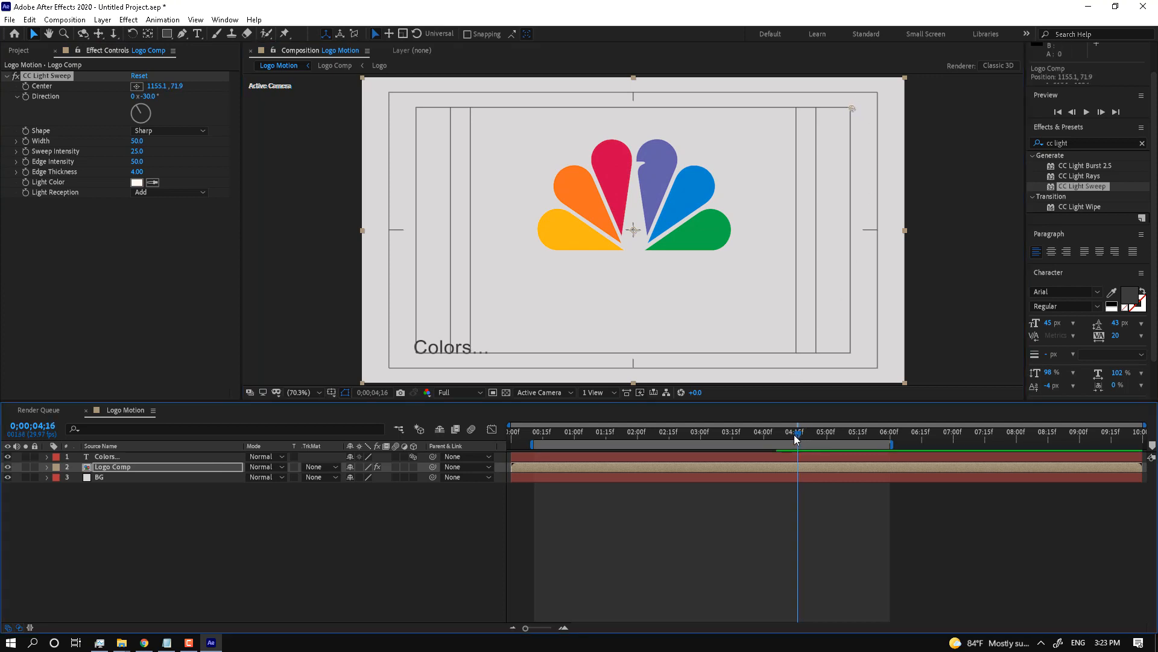
{"action": "left_click", "coordinate": [25, 86]}
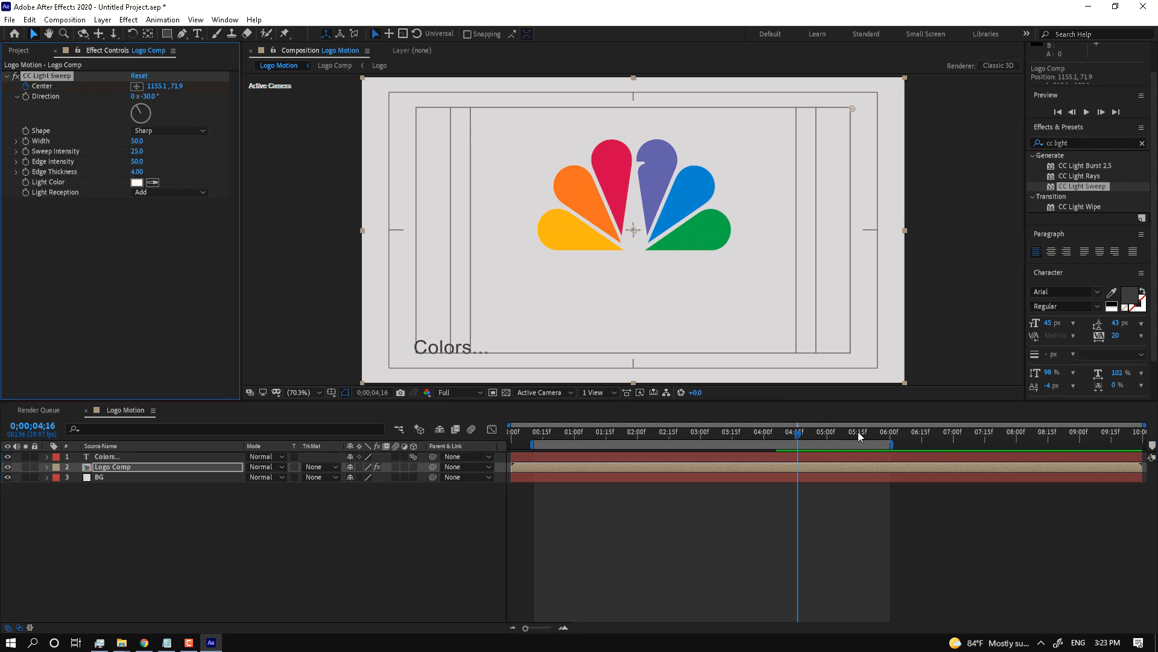
Step: At 06;15, drag the sweep centre left across the logo to -8.9, 118.8; extend the work area to 09;09
{"action": "left_click_drag", "start_coordinate": [891, 444], "coordinate": [939, 447]}
{"action": "left_click", "coordinate": [922, 440]}
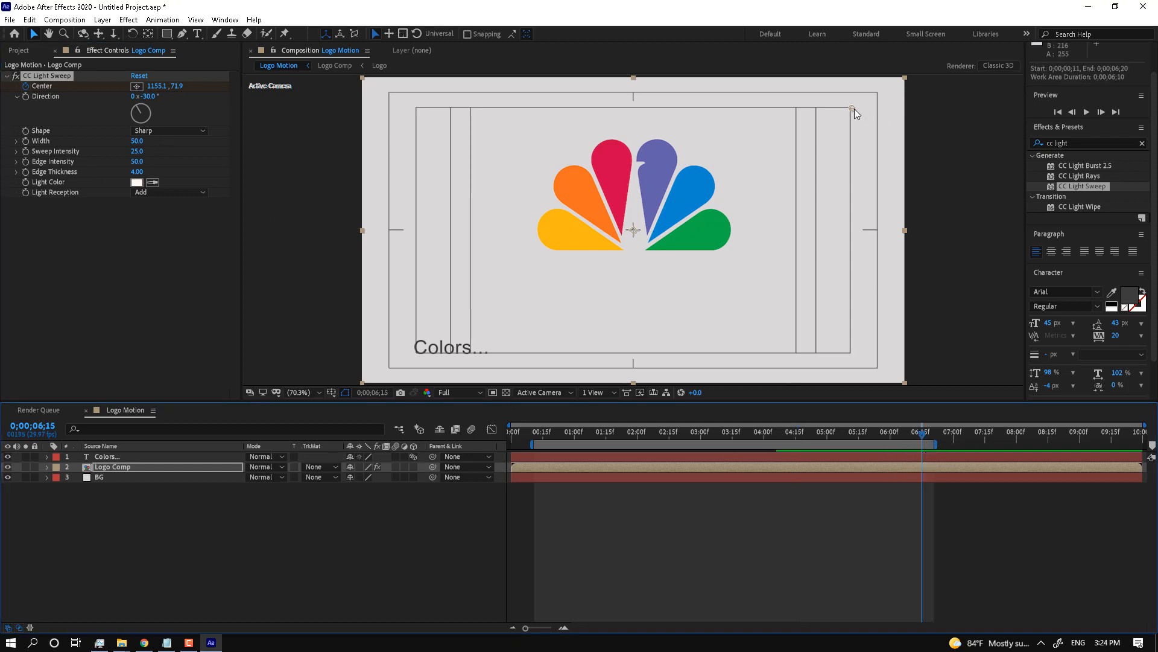
{"action": "left_click_drag", "start_coordinate": [853, 108], "coordinate": [359, 128]}
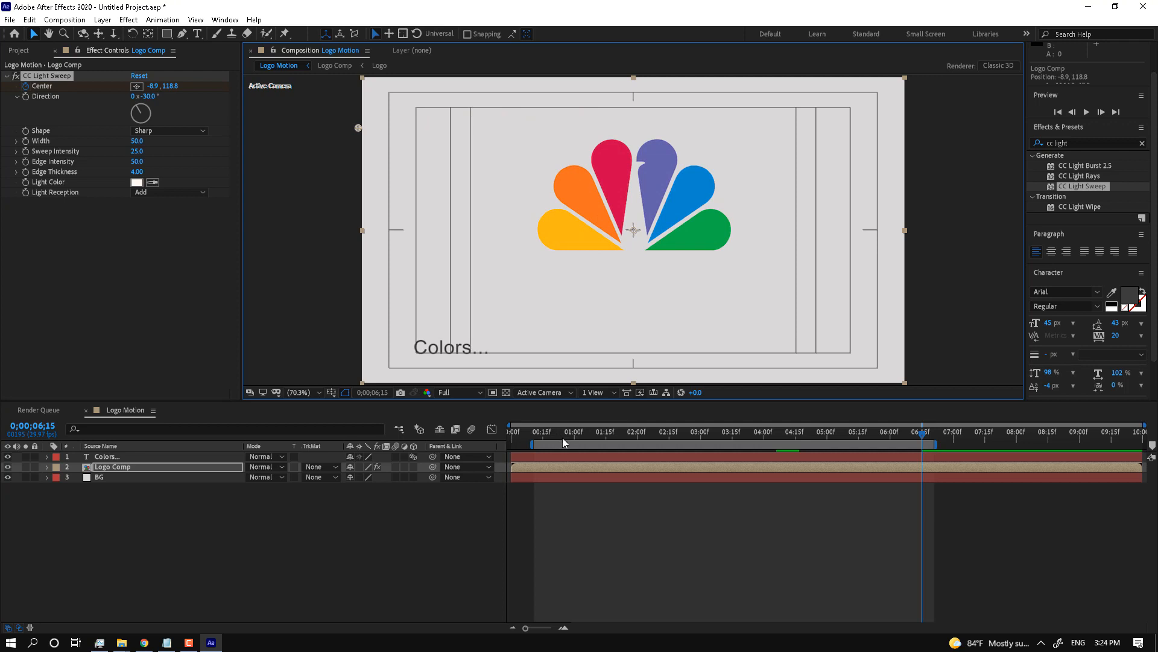
{"action": "left_click_drag", "start_coordinate": [936, 444], "coordinate": [1102, 445]}
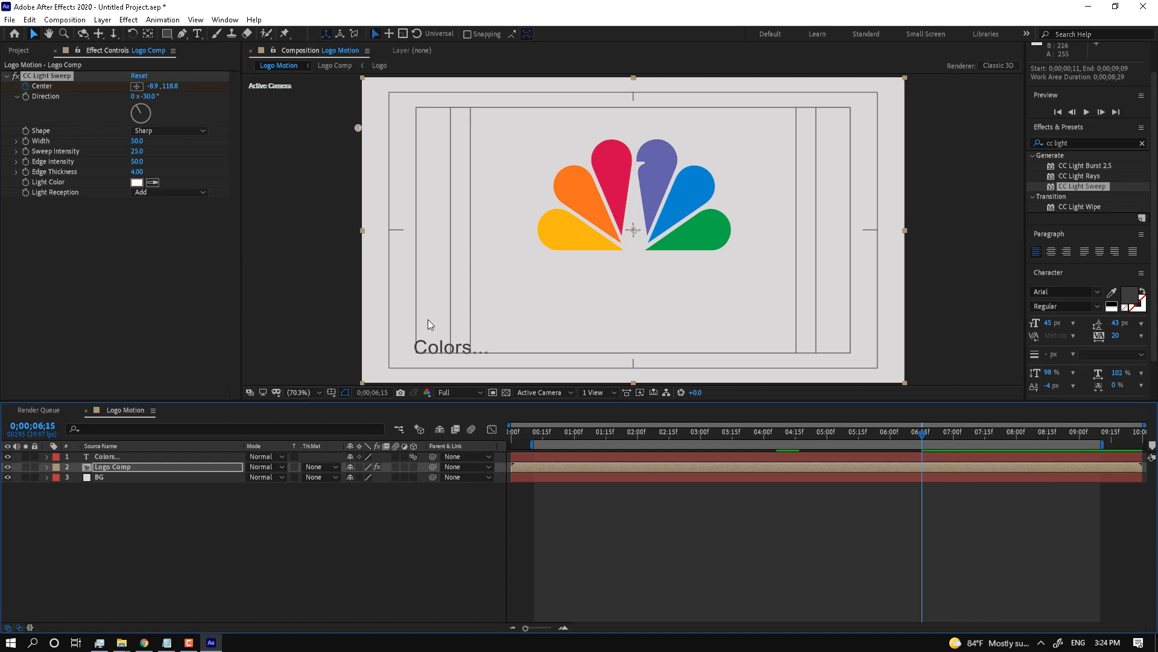
{"action": "left_click", "coordinate": [133, 478]}
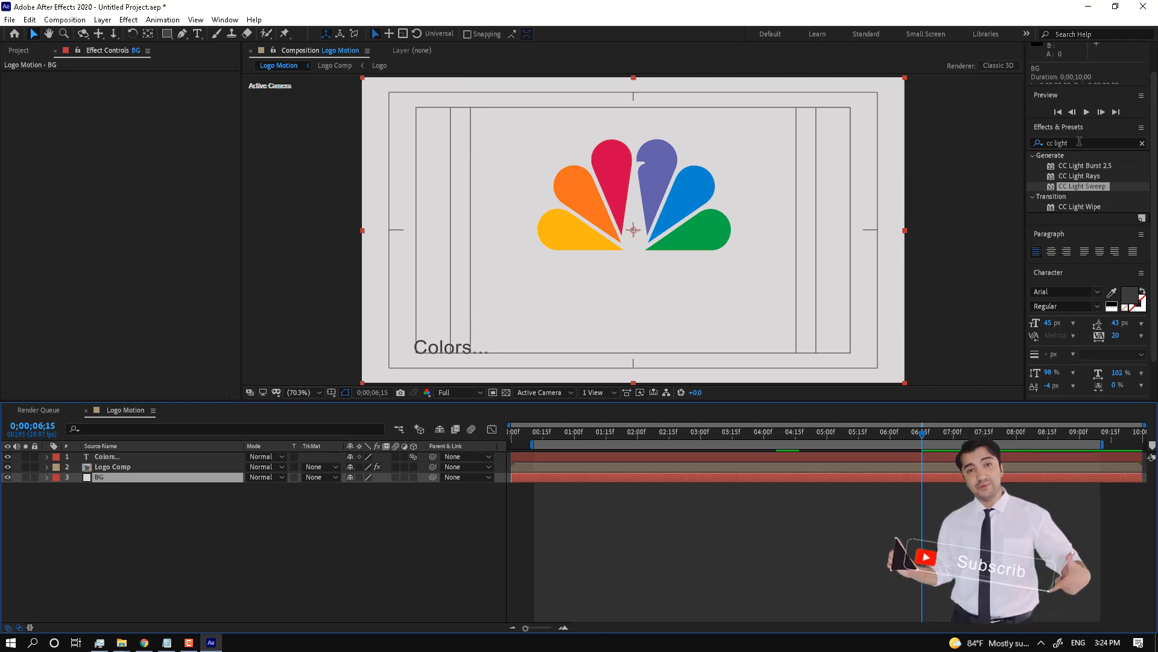
Step: Apply a Gradient Ramp to the BG layer and set its shape to Radial Ramp
{"action": "left_click_drag", "start_coordinate": [1086, 143], "coordinate": [930, 148]}
{"action": "type", "text": "ramp"}
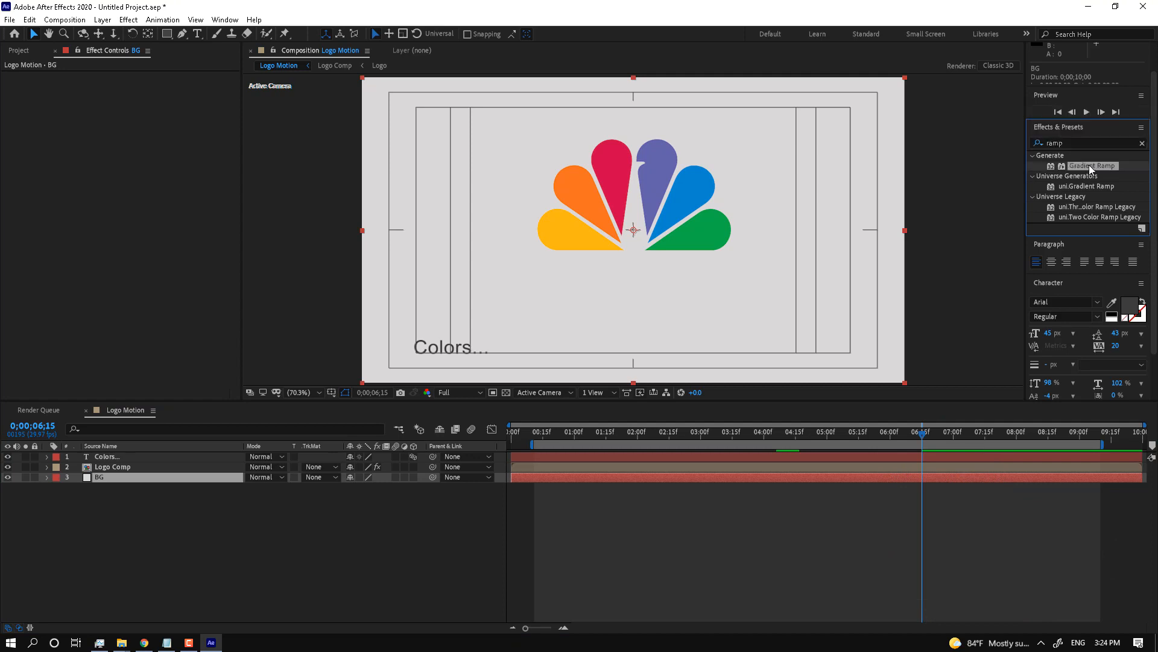
{"action": "left_click_drag", "start_coordinate": [1088, 165], "coordinate": [125, 476]}
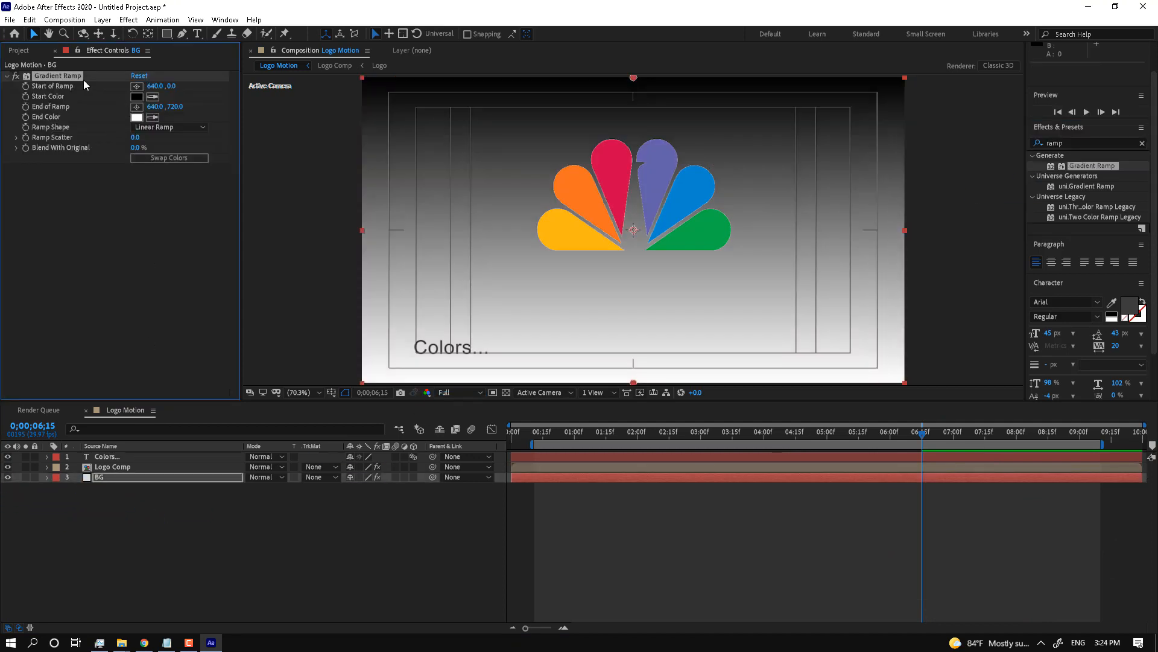
{"action": "left_click", "coordinate": [157, 127]}
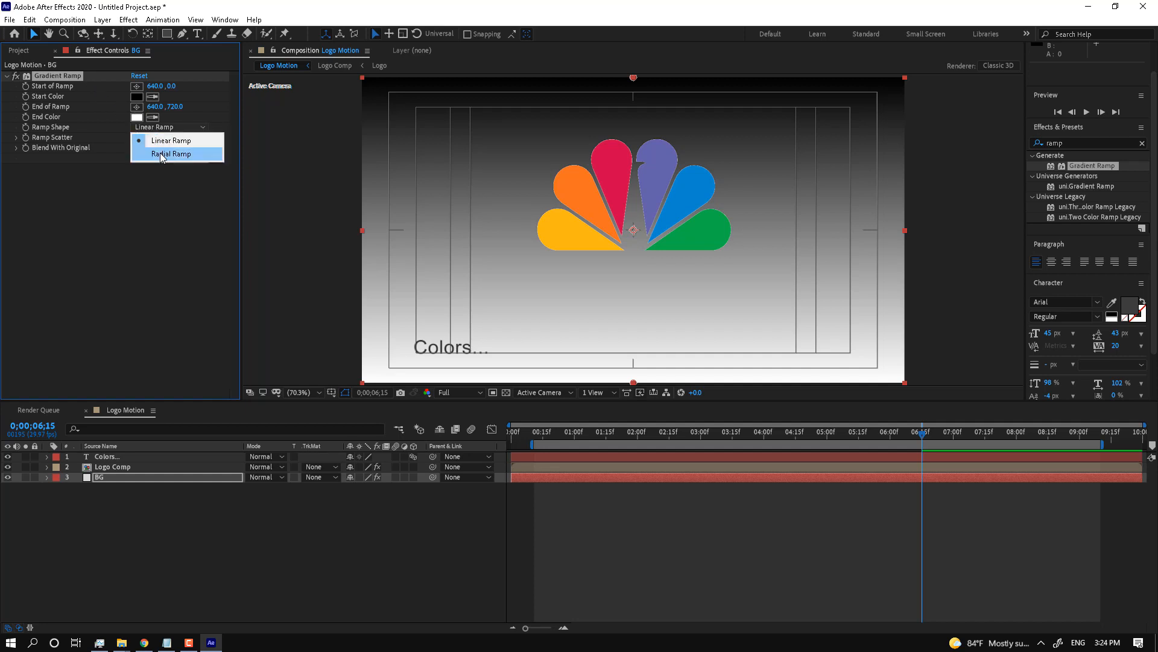
{"action": "left_click", "coordinate": [162, 155]}
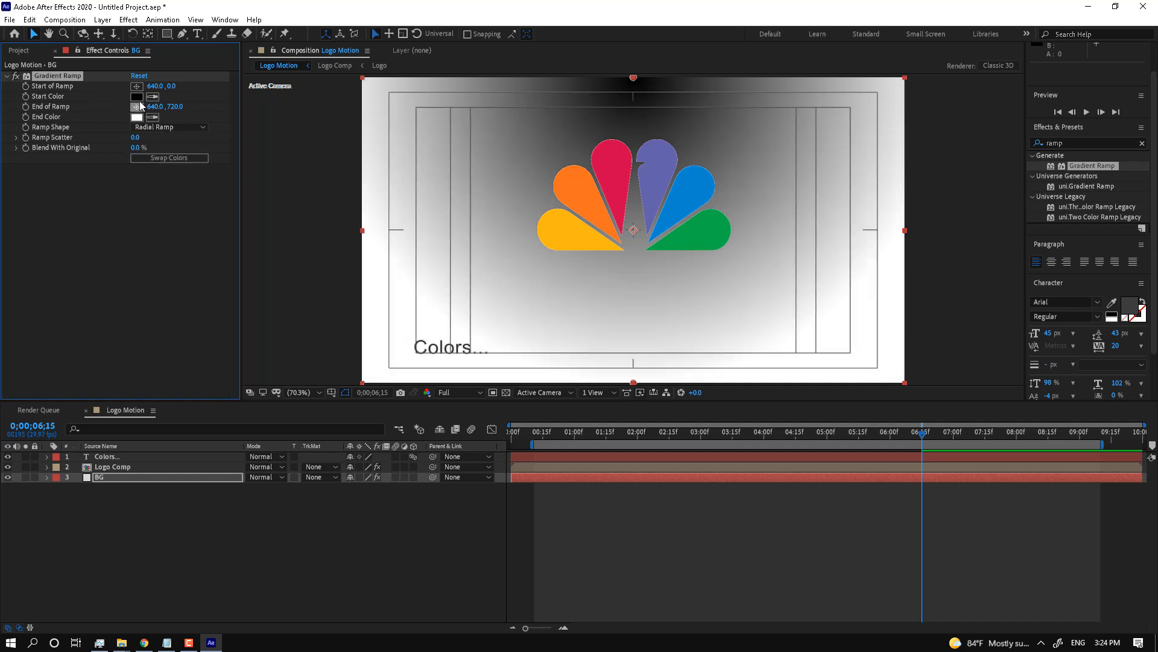
Step: Centre the ramp just below the logo, push its end far out, swap colours, and open End Color
{"action": "left_click_drag", "start_coordinate": [634, 78], "coordinate": [629, 288]}
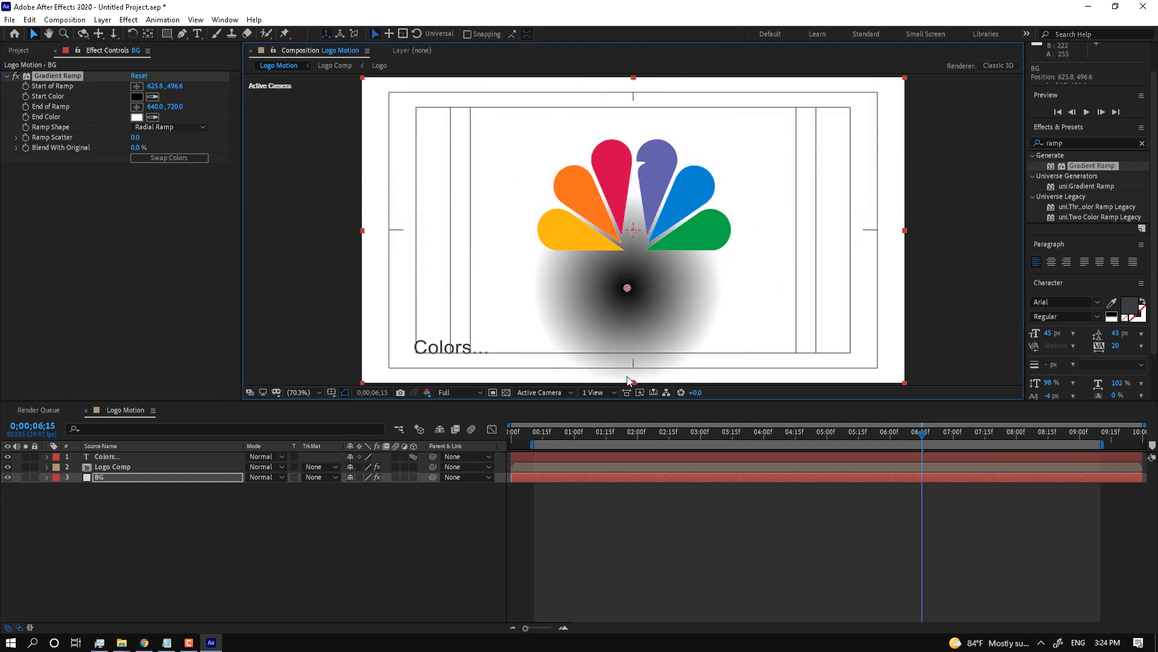
{"action": "left_click_drag", "start_coordinate": [633, 383], "coordinate": [689, 650]}
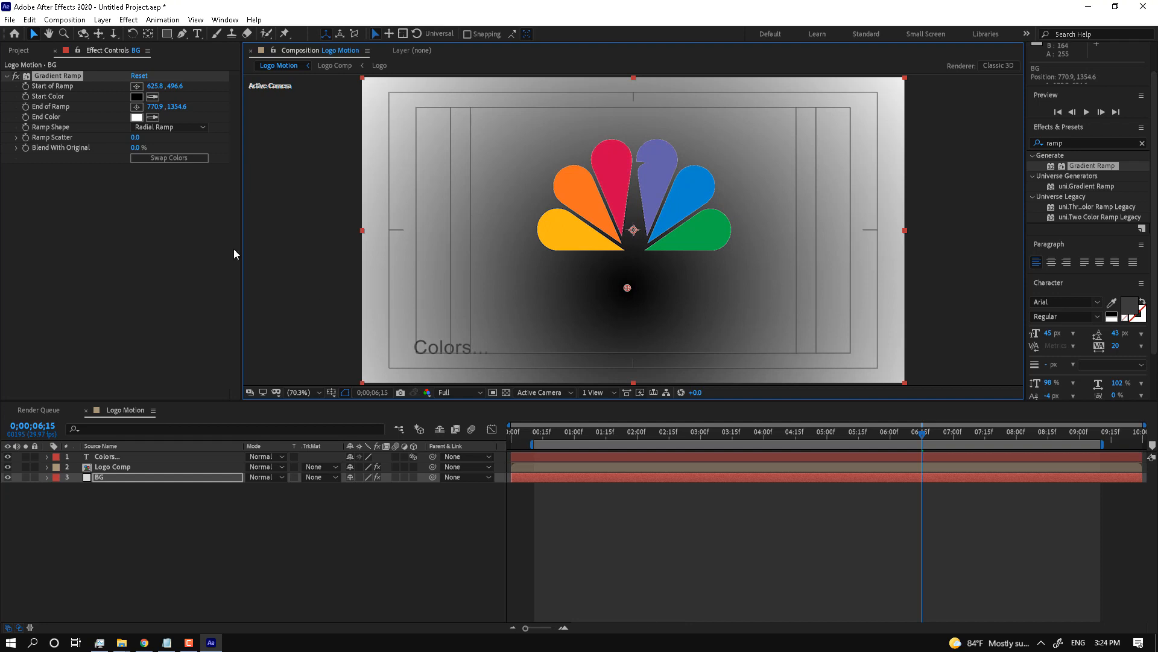
{"action": "left_click", "coordinate": [168, 158]}
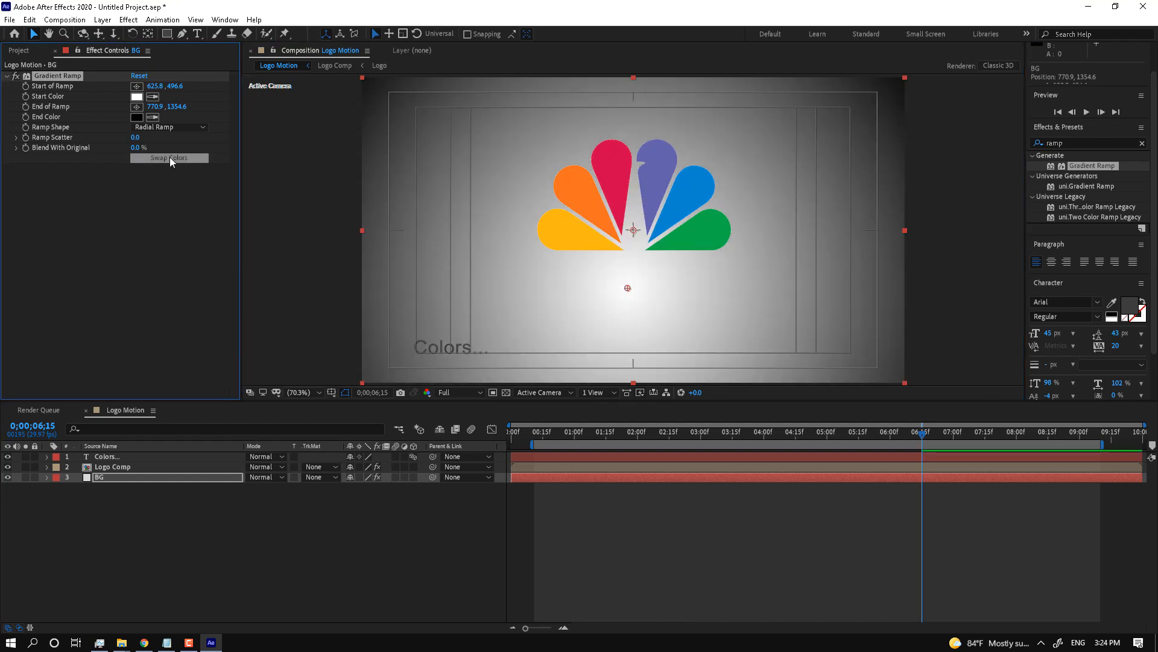
{"action": "left_click", "coordinate": [137, 117]}
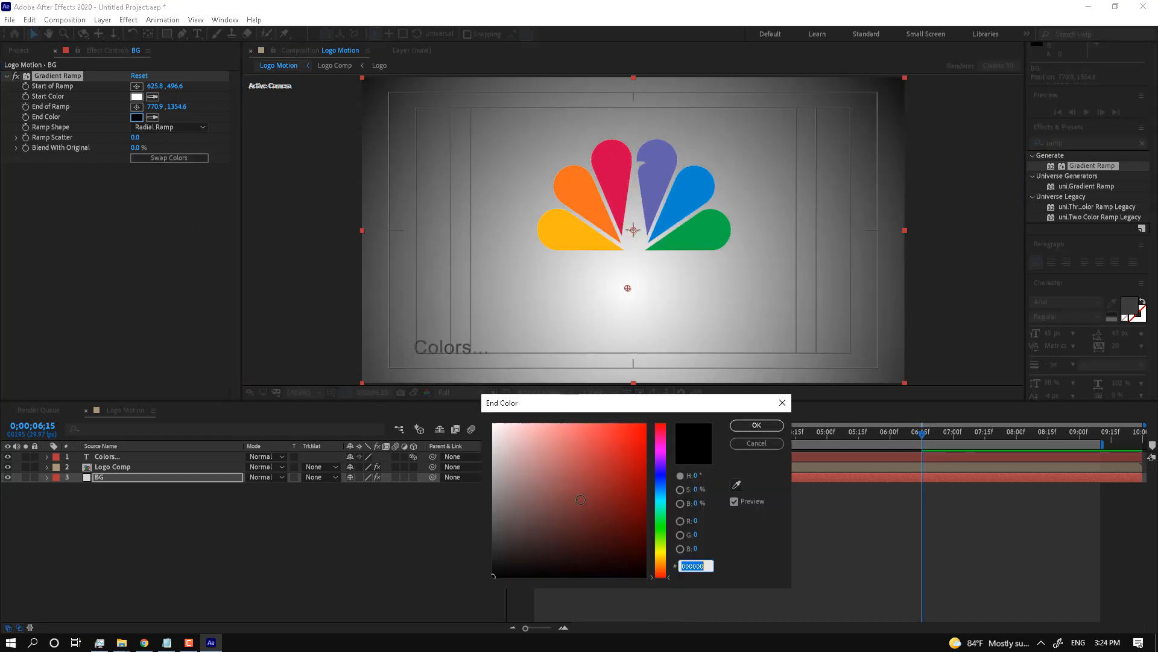
Step: Set the BG radial gradient's end colour to pale blue ACE3FF and span the work area 0–10 seconds
{"action": "left_click_drag", "start_coordinate": [501, 543], "coordinate": [463, 376]}
{"action": "key", "text": "Return"}
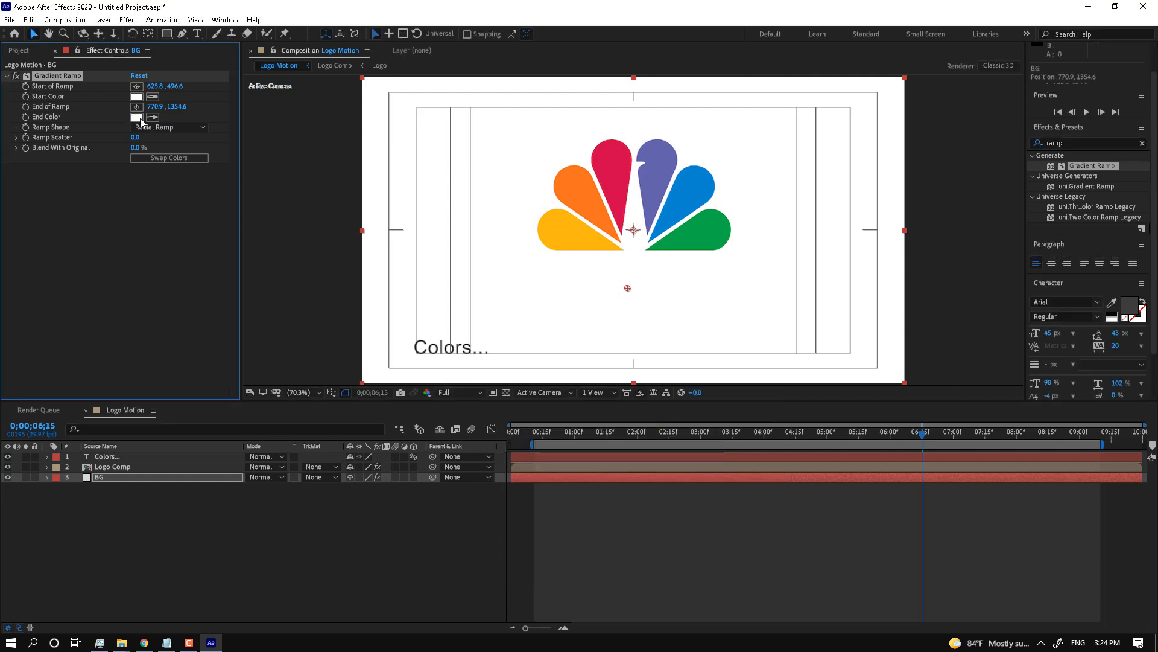
{"action": "left_click", "coordinate": [137, 117]}
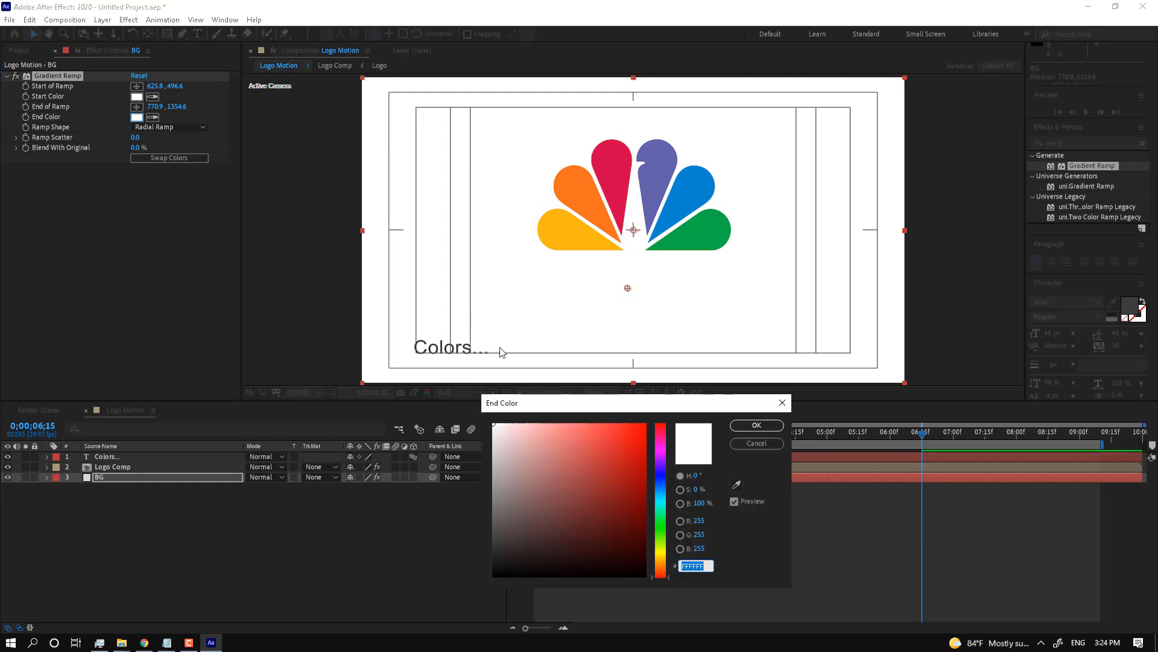
{"action": "left_click", "coordinate": [736, 484]}
{"action": "left_click", "coordinate": [694, 187]}
{"action": "left_click_drag", "start_coordinate": [534, 459], "coordinate": [530, 415]}
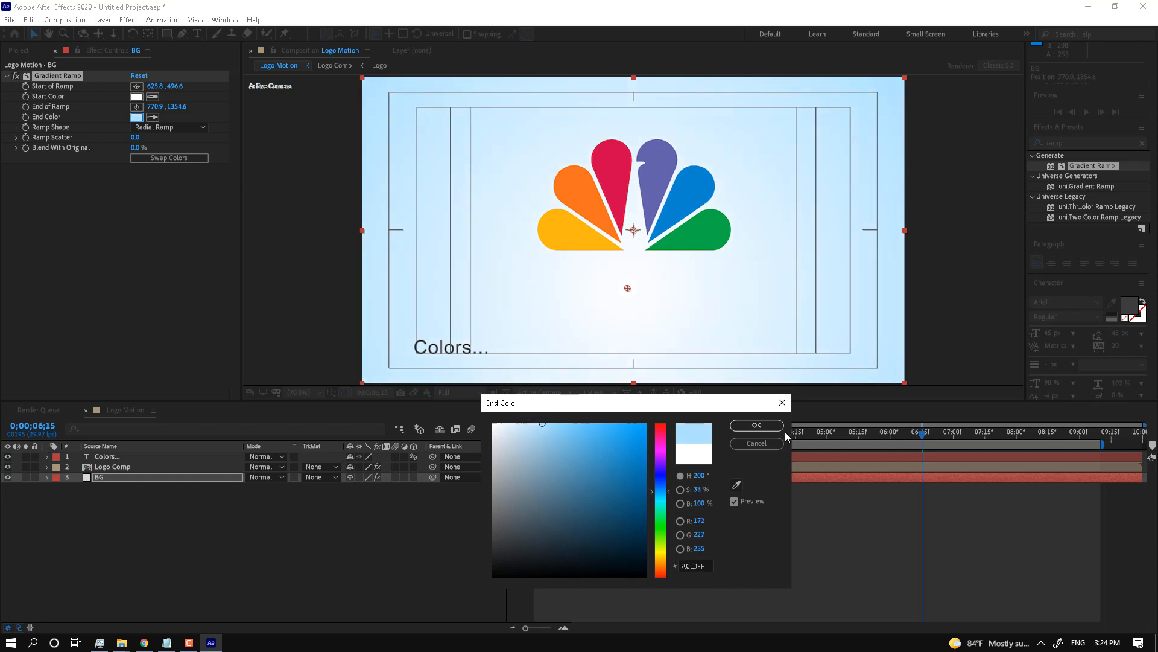
{"action": "left_click", "coordinate": [755, 426]}
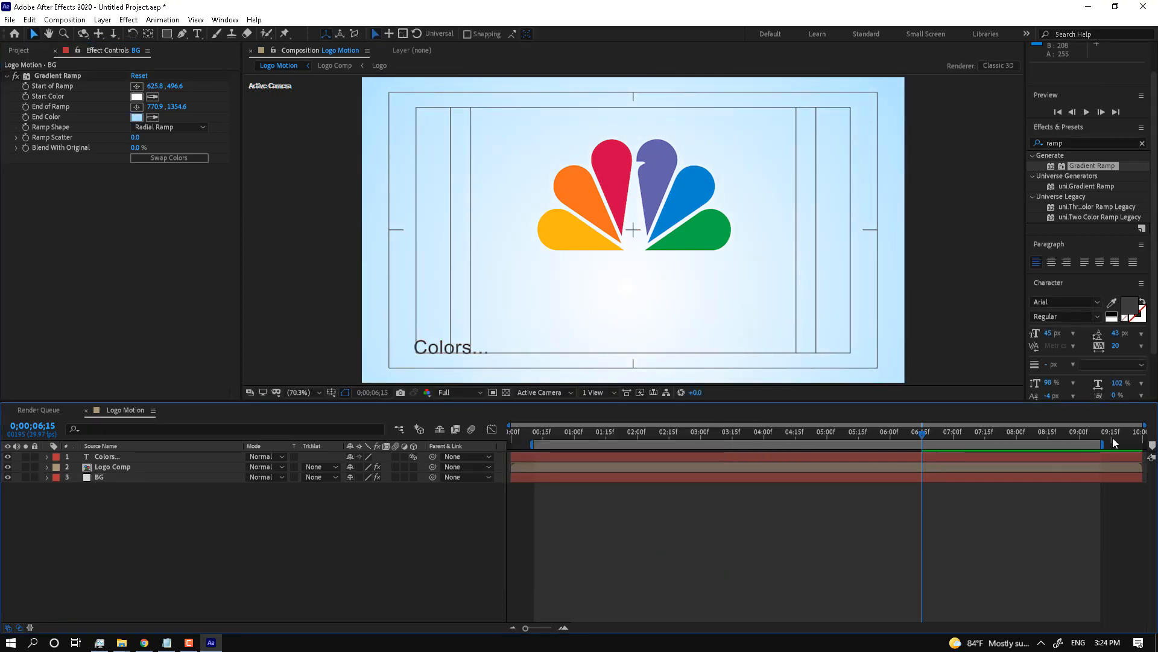
{"action": "left_click_drag", "start_coordinate": [1105, 443], "coordinate": [1145, 444]}
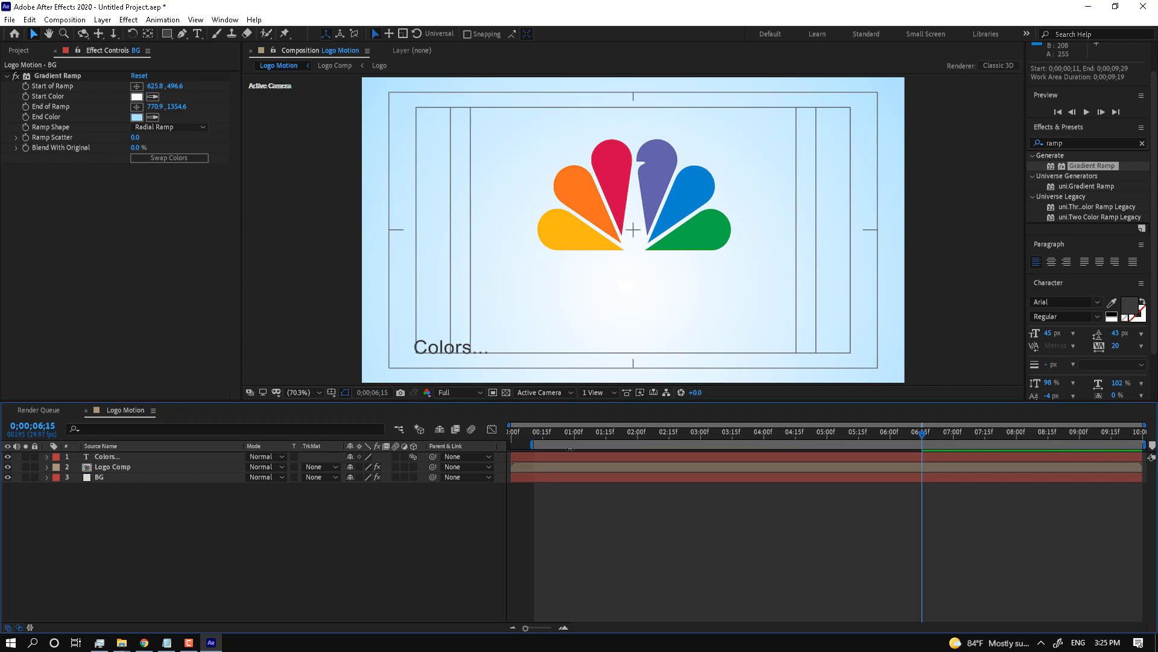
{"action": "left_click_drag", "start_coordinate": [537, 444], "coordinate": [457, 442]}
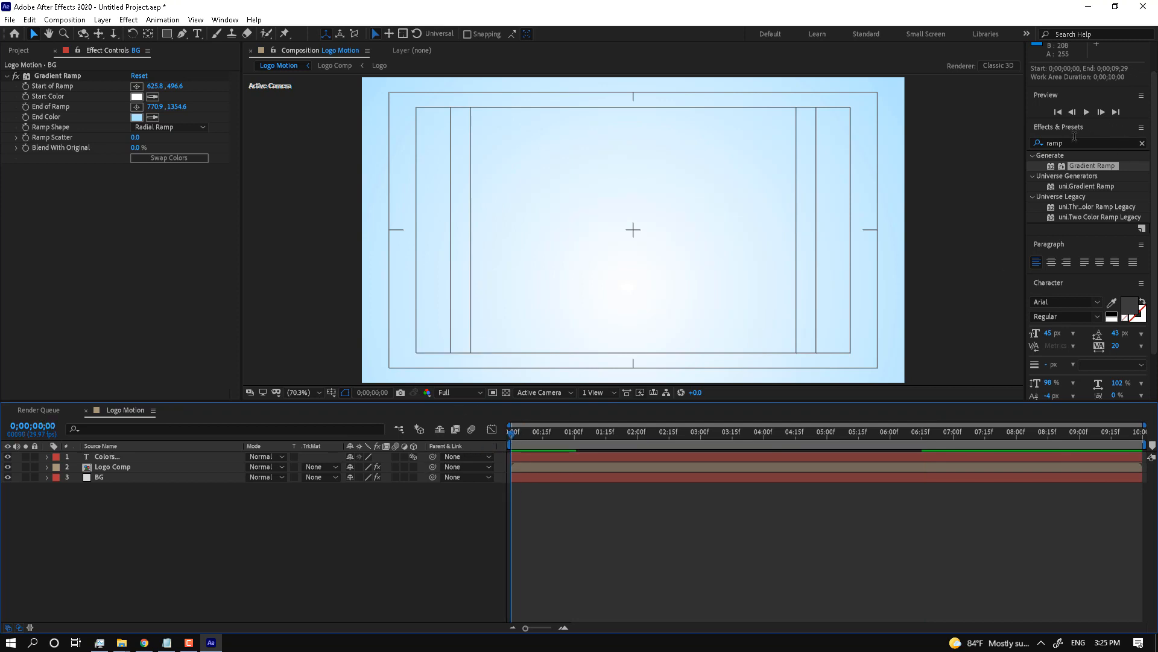
Step: Preview and scrub the full logo animation, then show the Project panel's items
{"action": "left_click", "coordinate": [1088, 112]}
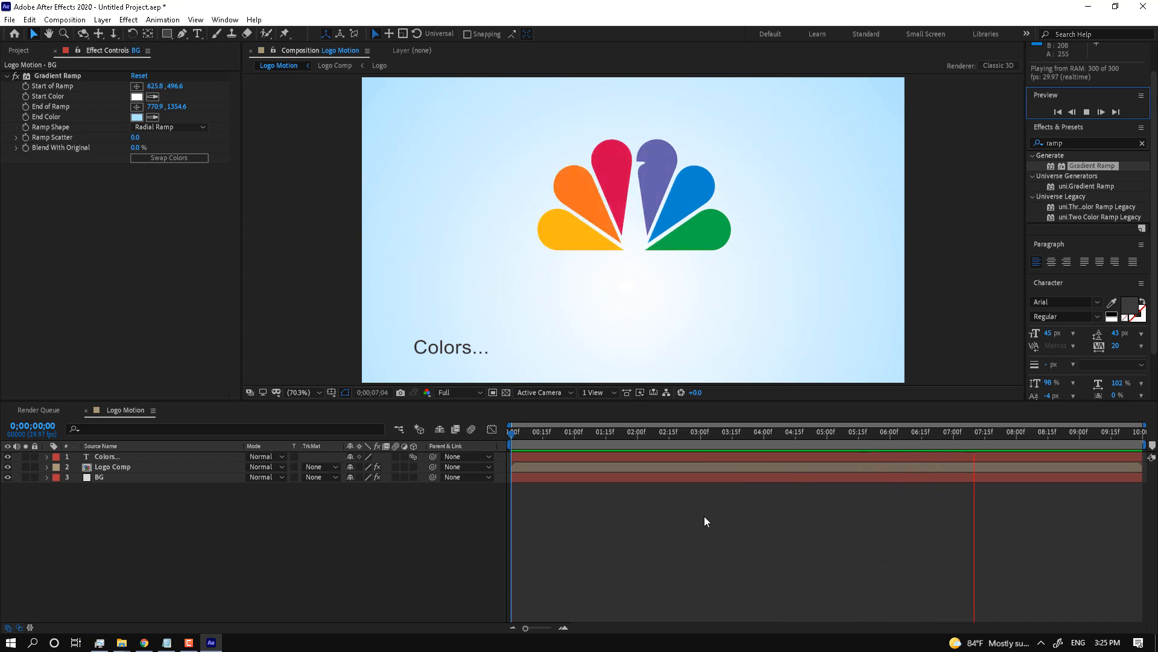
{"action": "mouse_move", "coordinate": [555, 435]}
{"action": "left_mouse_down"}
{"action": "mouse_move", "coordinate": [747, 455]}
{"action": "mouse_move", "coordinate": [1140, 457]}
{"action": "mouse_move", "coordinate": [725, 444]}
{"action": "mouse_move", "coordinate": [792, 443]}
{"action": "mouse_move", "coordinate": [535, 464]}
{"action": "mouse_move", "coordinate": [683, 455]}
{"action": "mouse_move", "coordinate": [664, 410]}
{"action": "left_mouse_up"}
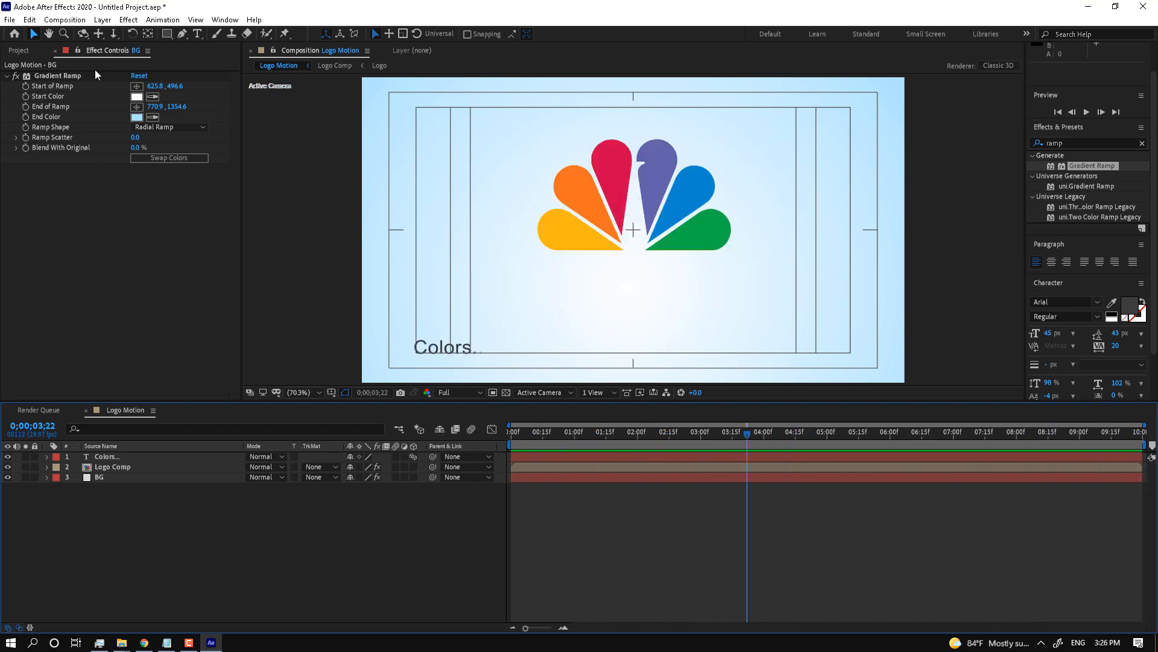
{"action": "left_click", "coordinate": [27, 51]}
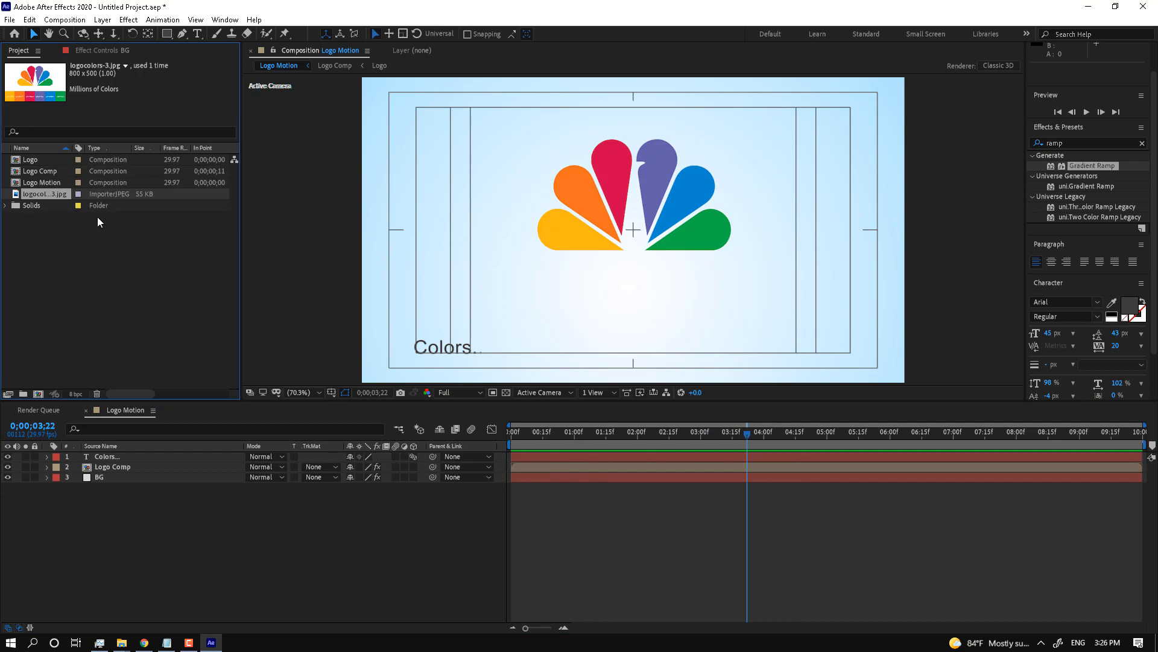
Step: Check the logocolors-3.jpg reference, then replay Logo Motion from its first frame
{"action": "double_click", "coordinate": [54, 197]}
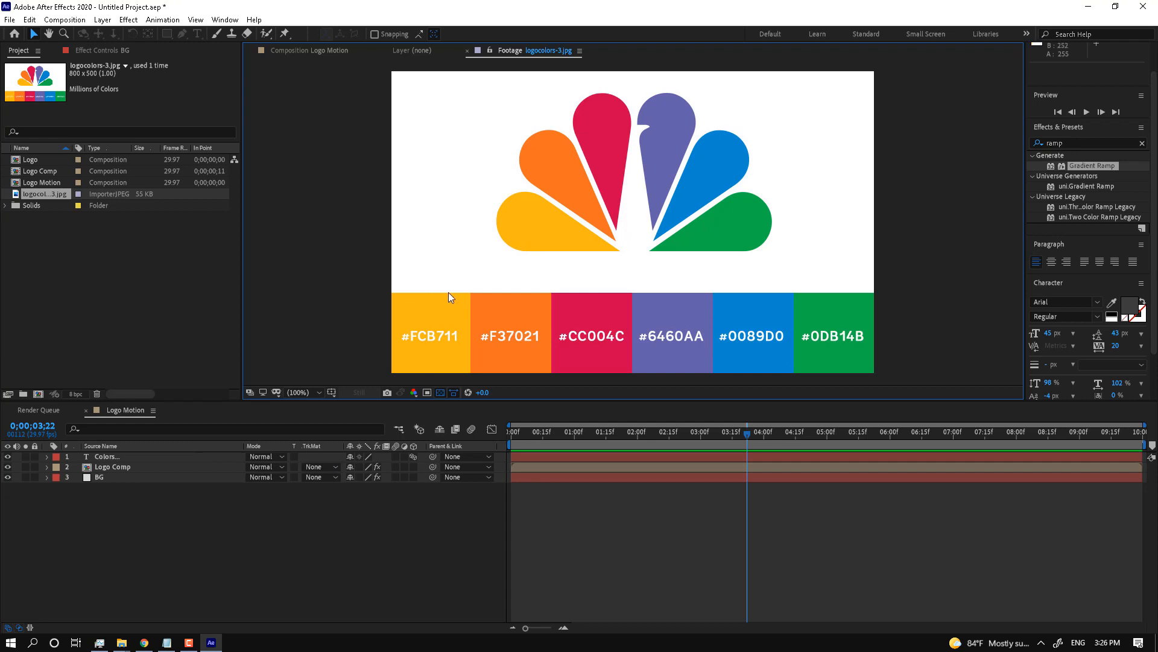
{"action": "left_click", "coordinate": [229, 525]}
{"action": "left_click_drag", "start_coordinate": [564, 433], "coordinate": [505, 437]}
{"action": "left_click", "coordinate": [1087, 113]}
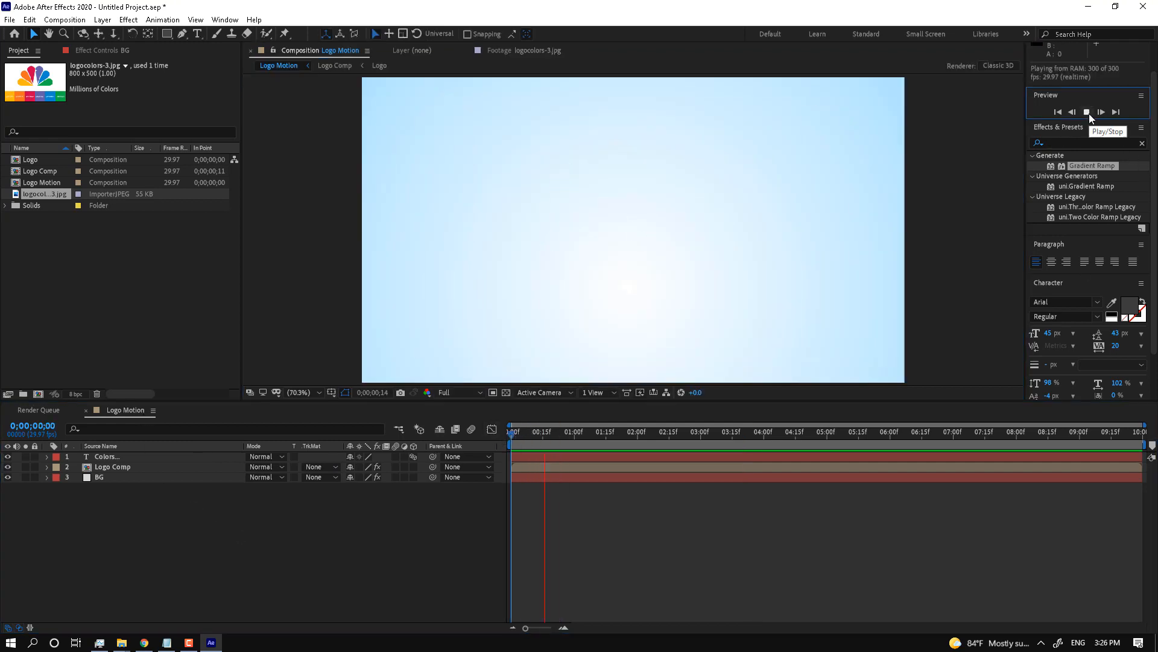